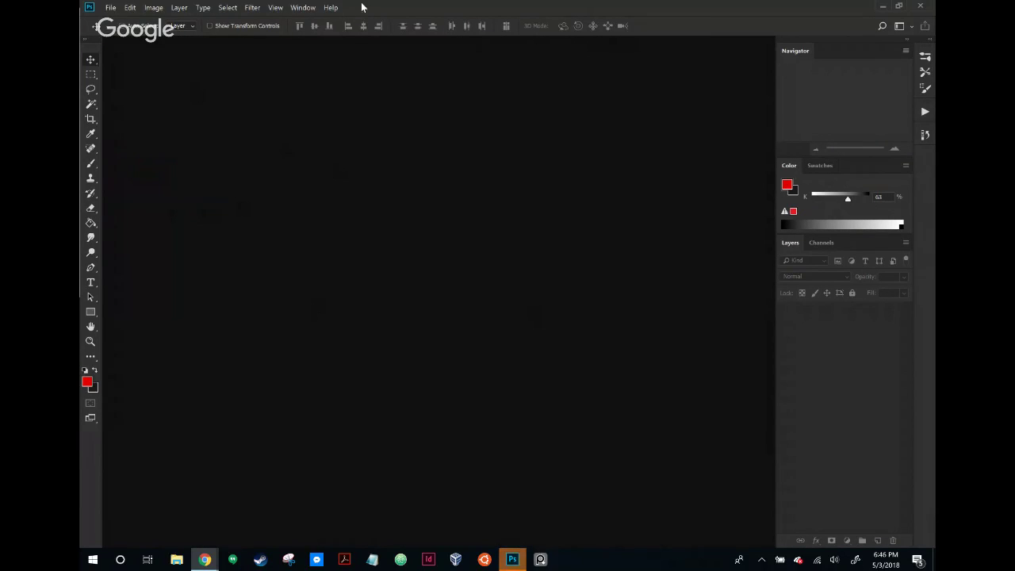
Open the recent file casualarting_003.psd
{"action": "left_click", "coordinate": [111, 8]}
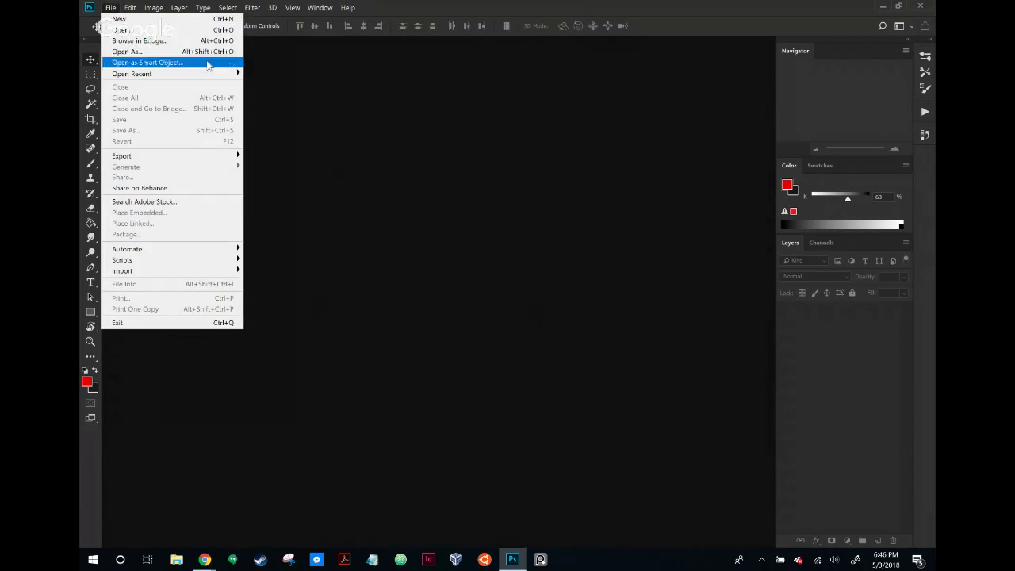
{"action": "mouse_move", "coordinate": [246, 74]}
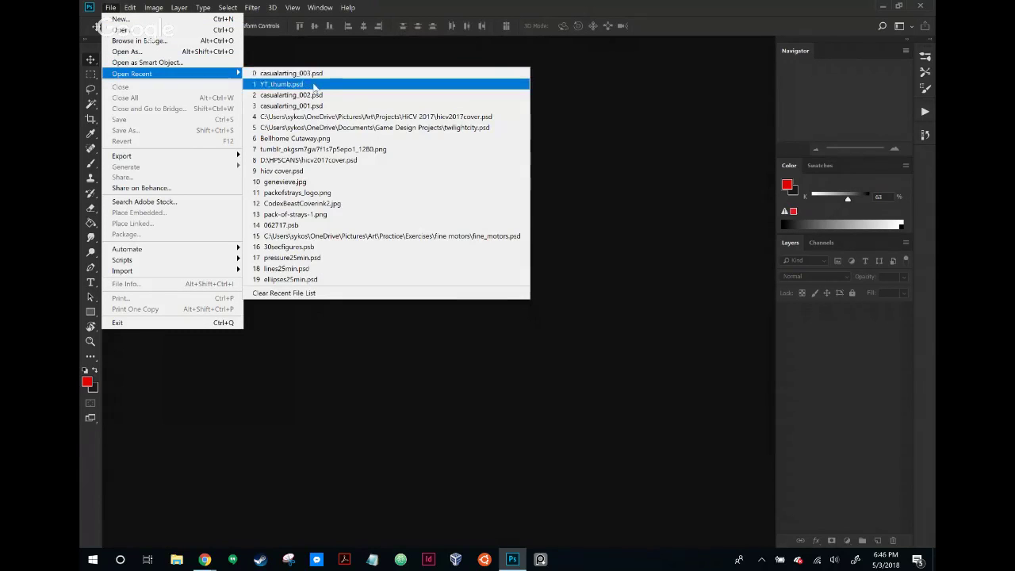
{"action": "left_click", "coordinate": [371, 76]}
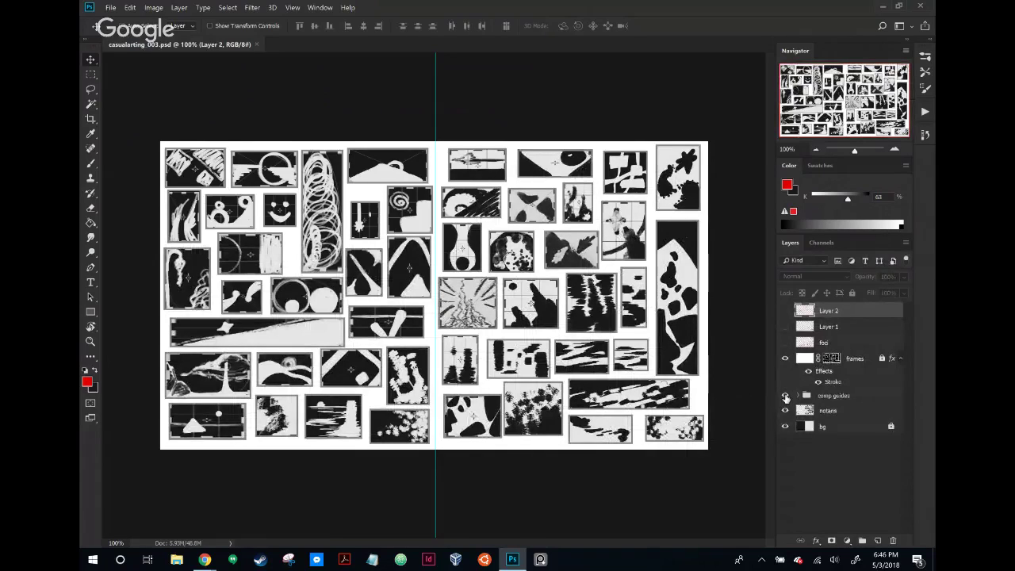
Toggle the visibility of the comp guides group to compare the thumbnails with and without guides
{"action": "left_click", "coordinate": [786, 395]}
{"action": "left_click", "coordinate": [786, 395]}
{"action": "left_click", "coordinate": [786, 396]}
{"action": "left_click", "coordinate": [785, 396]}
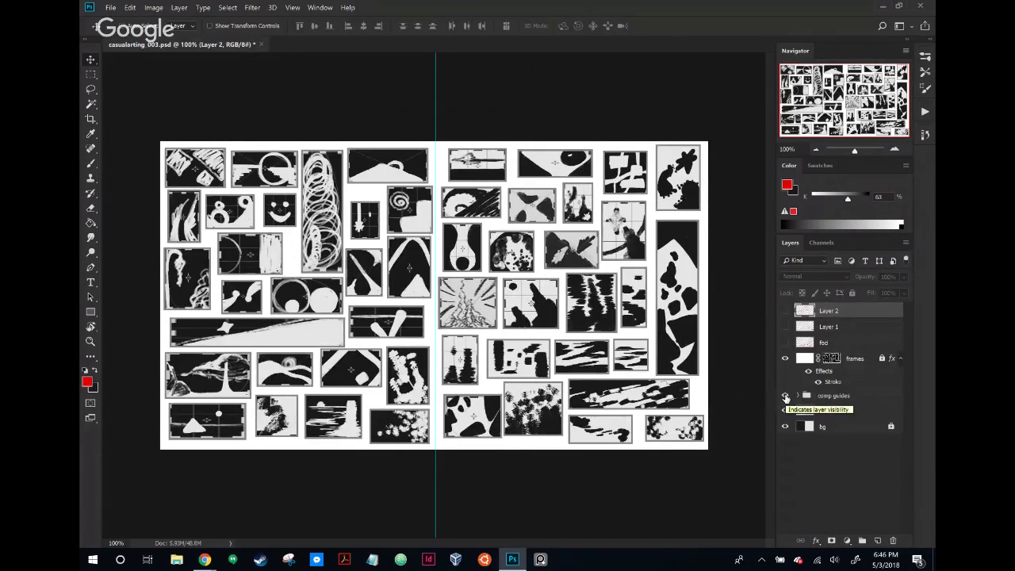
{"action": "left_click", "coordinate": [786, 396]}
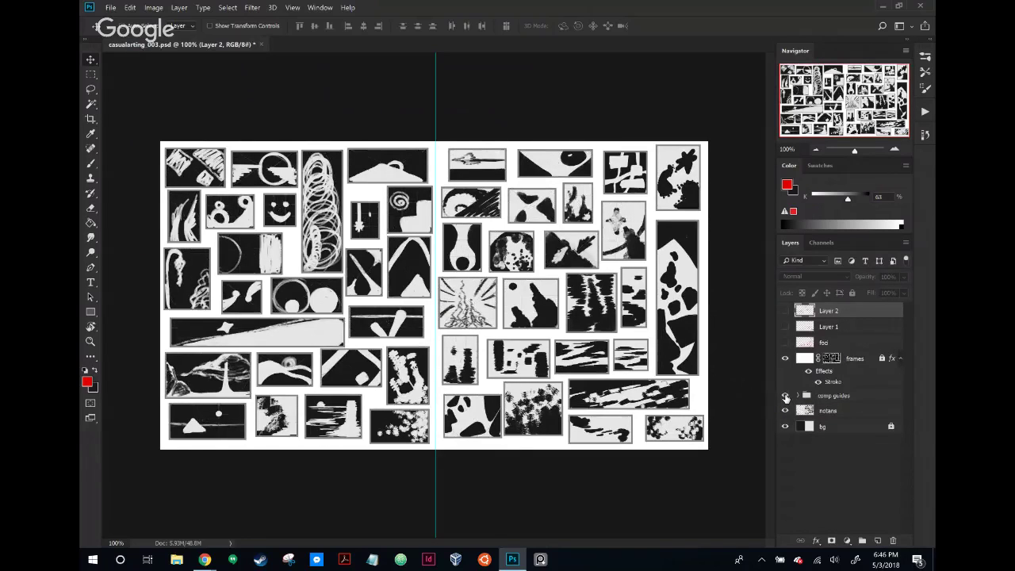
{"action": "left_click", "coordinate": [785, 395]}
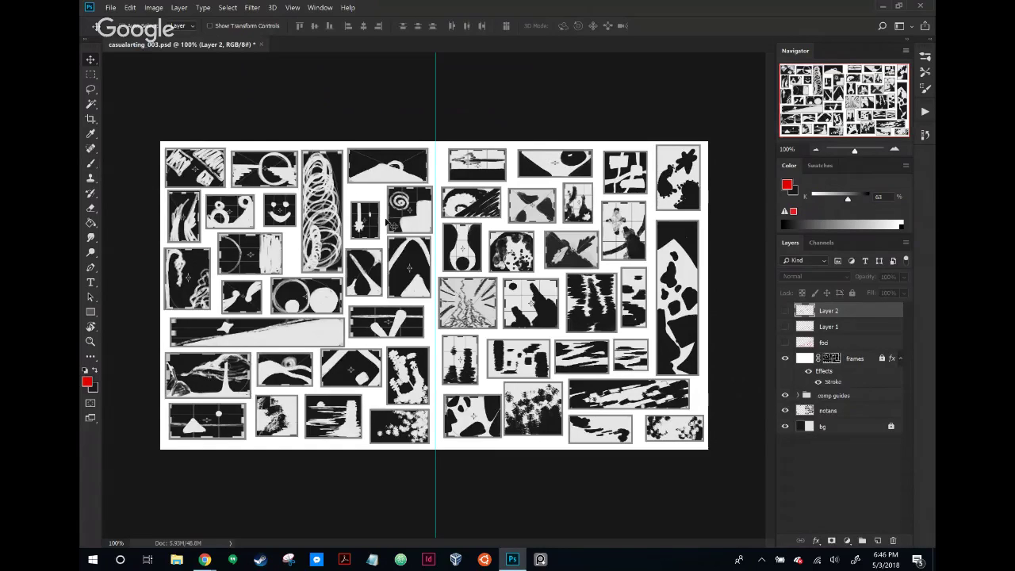
Add a new layer above Layer 2 and hide the notans, comp guides and frames layers
{"action": "left_click", "coordinate": [878, 540]}
{"action": "double_click", "coordinate": [830, 314]}
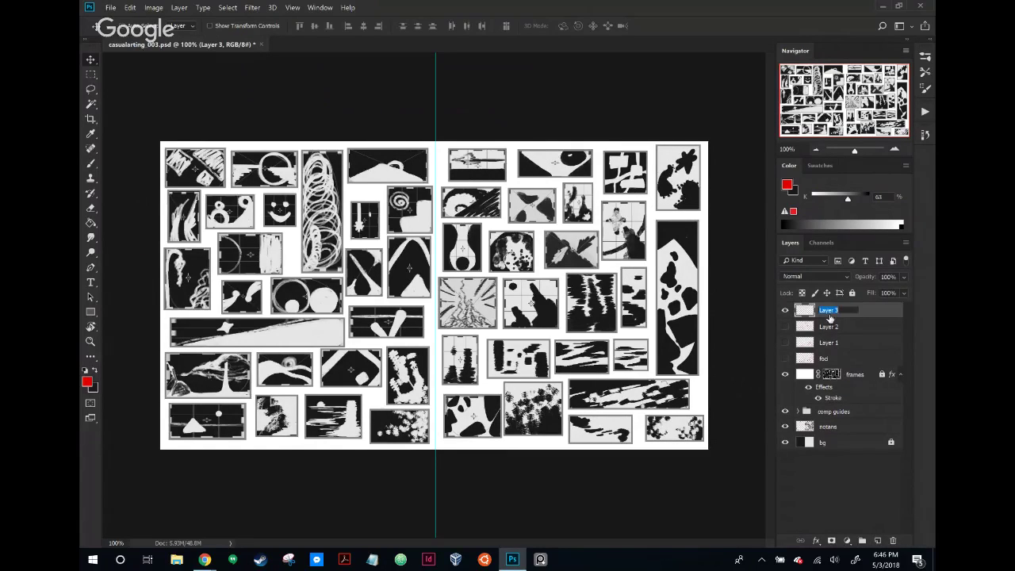
{"action": "left_click", "coordinate": [876, 315]}
{"action": "left_click_drag", "start_coordinate": [785, 430], "coordinate": [790, 374]}
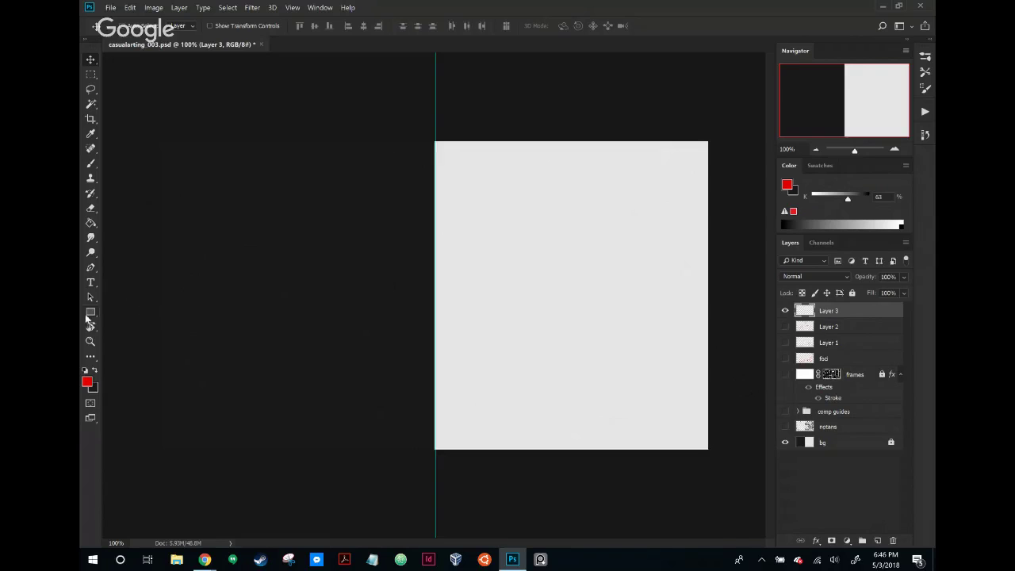
Draw a filled red rectangle on the light half of the canvas with the Rectangle tool
{"action": "left_click", "coordinate": [89, 314]}
{"action": "right_click", "coordinate": [93, 315]}
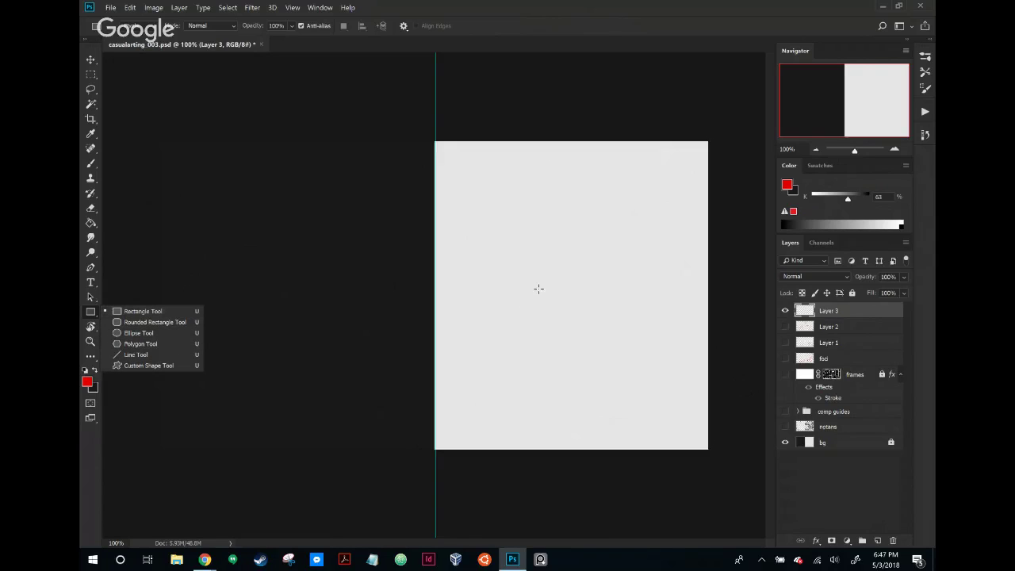
{"action": "left_click", "coordinate": [526, 5]}
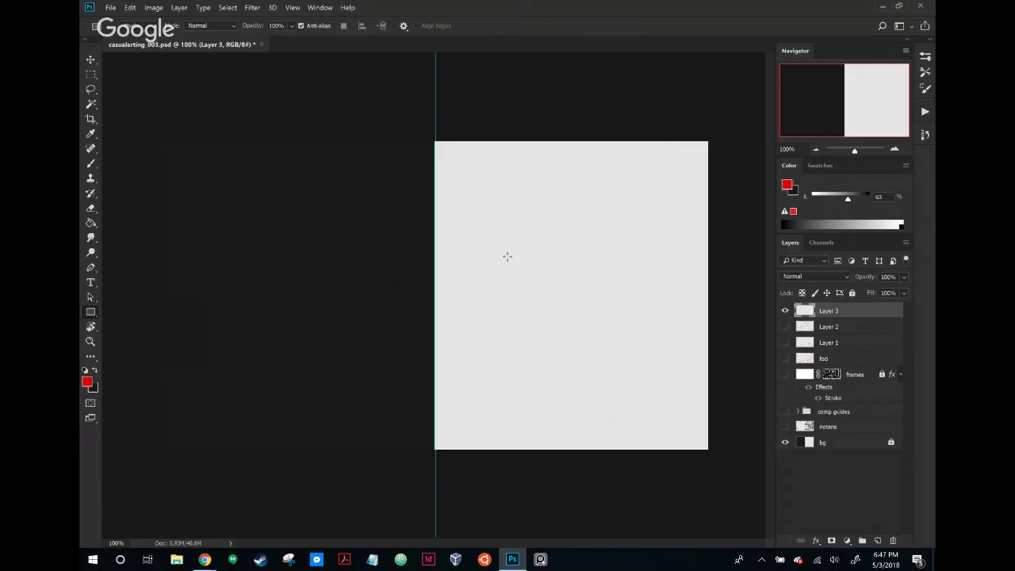
{"action": "left_click_drag", "start_coordinate": [490, 247], "coordinate": [605, 311]}
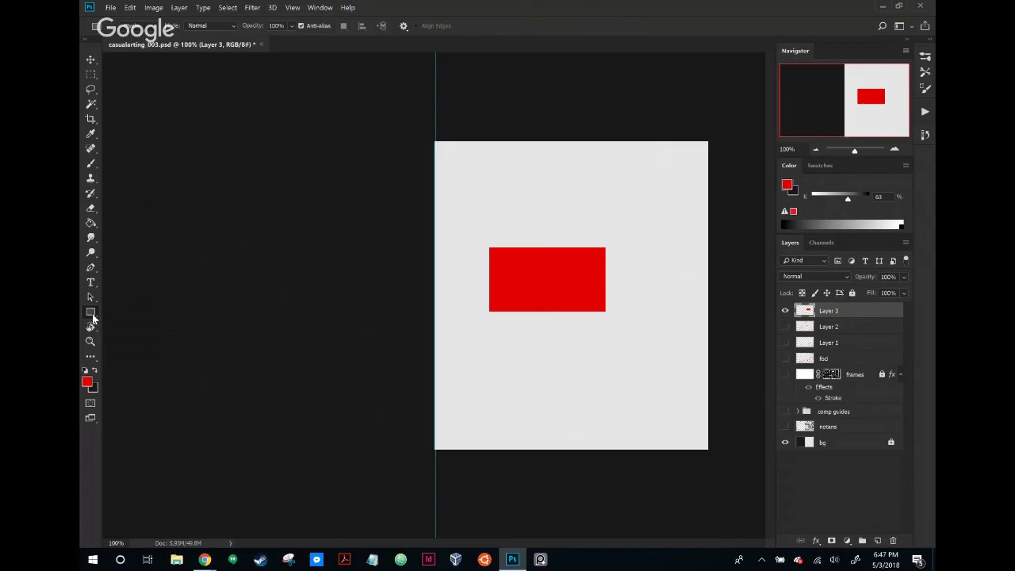
Try to draw an ellipse from the centre of the red rectangle with the Ellipse tool
{"action": "left_click", "coordinate": [92, 314]}
{"action": "left_click", "coordinate": [141, 332]}
{"action": "left_click", "coordinate": [96, 371]}
{"action": "left_click", "coordinate": [548, 278]}
{"action": "left_click_drag", "start_coordinate": [551, 278], "coordinate": [561, 291]}
{"action": "left_click", "coordinate": [563, 291]}
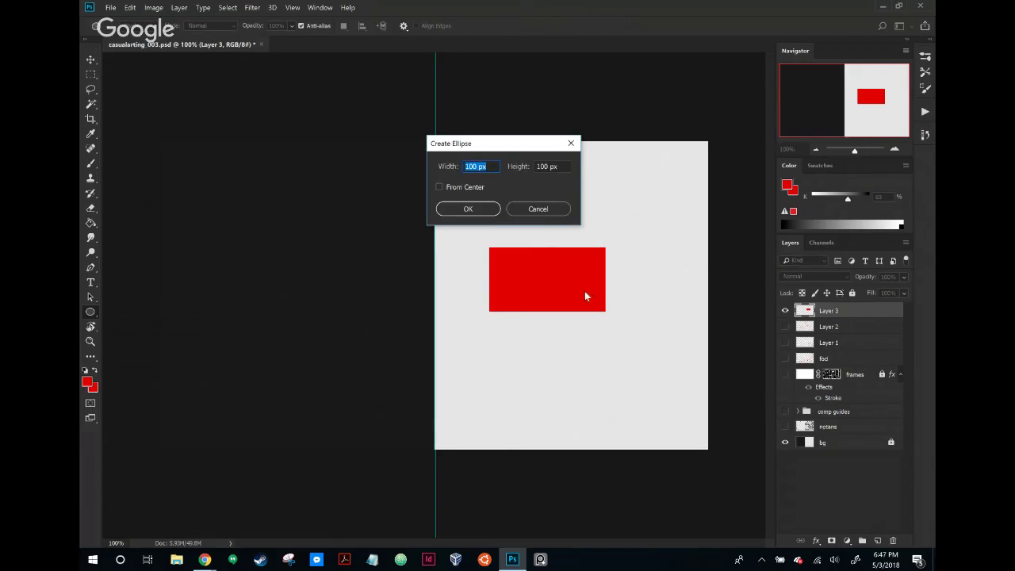
{"action": "left_click", "coordinate": [540, 210]}
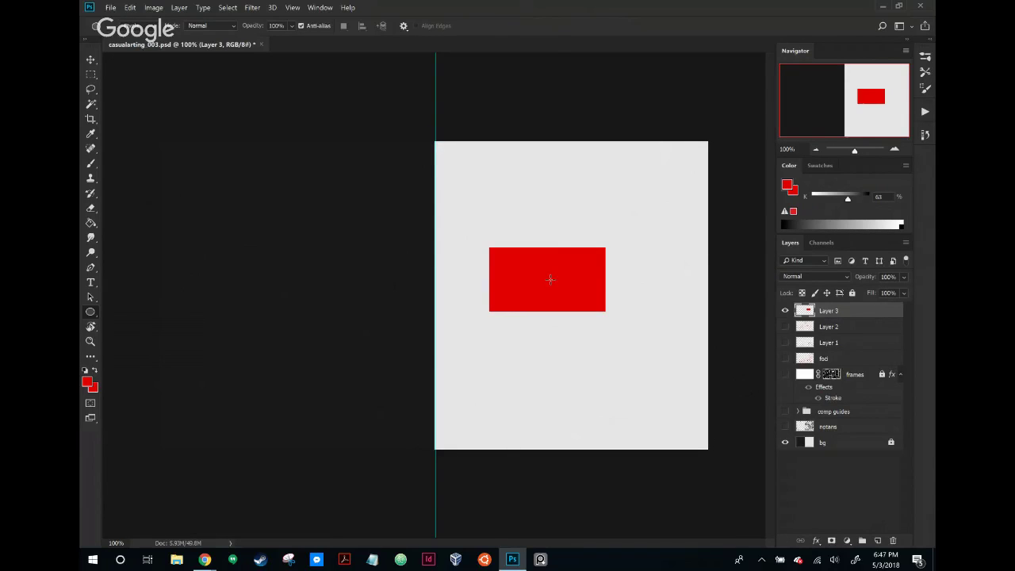
Try again to fit an ellipse in the red rectangle, accepting 100 px width and height for the ellipse
{"action": "left_click_drag", "start_coordinate": [550, 278], "coordinate": [606, 309]}
{"action": "key", "text": "space"}
{"action": "key", "text": "alt+space"}
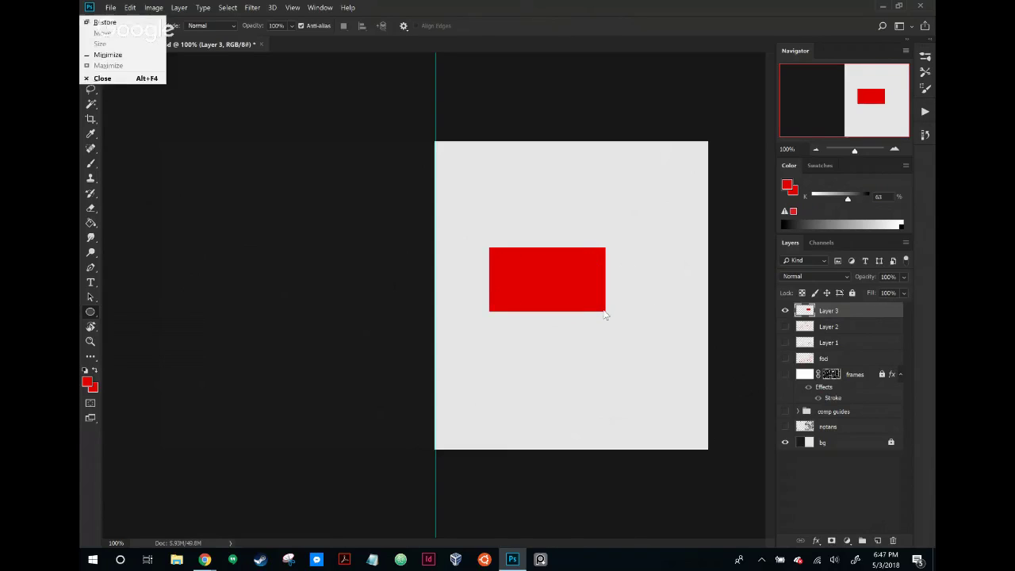
{"action": "left_click", "coordinate": [537, 287]}
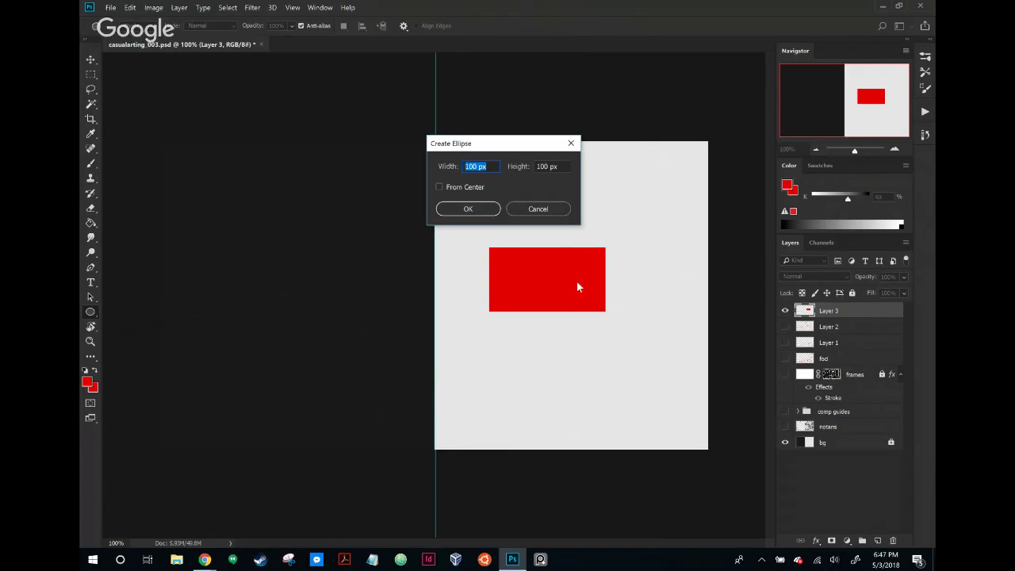
{"action": "left_click", "coordinate": [468, 209]}
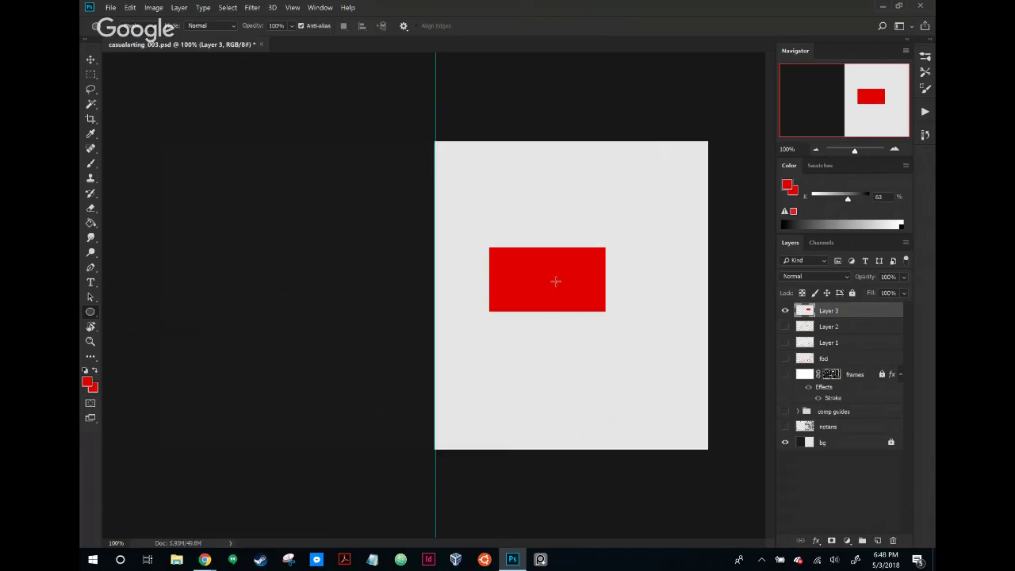
Reset the colours to default black and white and move the red rectangle slightly down
{"action": "left_click", "coordinate": [85, 370]}
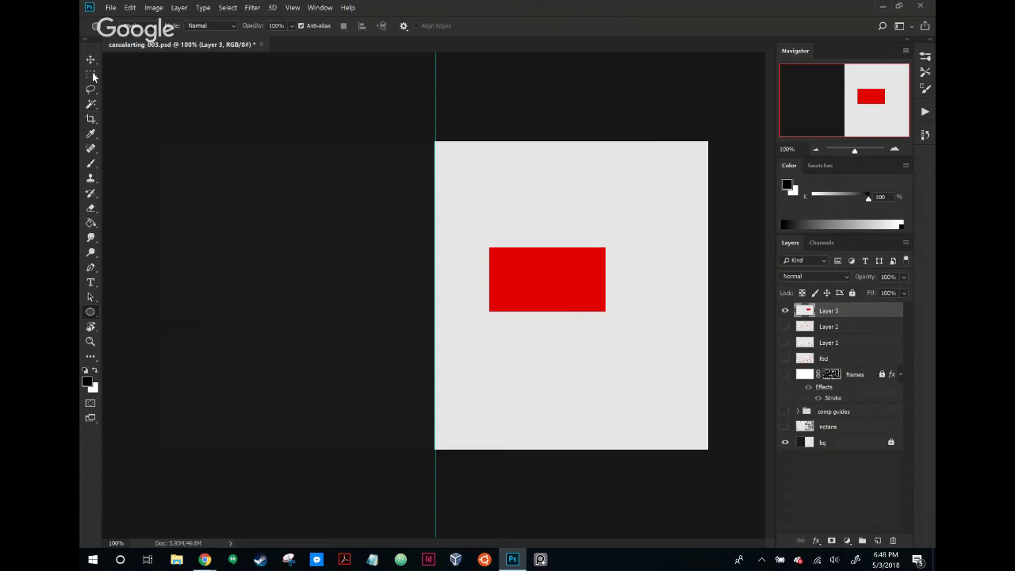
{"action": "key", "text": "v"}
{"action": "mouse_move", "coordinate": [532, 307]}
{"action": "left_mouse_down"}
{"action": "mouse_move", "coordinate": [555, 348]}
{"action": "mouse_move", "coordinate": [571, 340]}
{"action": "mouse_move", "coordinate": [537, 297]}
{"action": "left_mouse_up"}
Set the Ellipse tool to Shape mode and draw a black ellipse about 396 by 226 px inside the red rectangle
{"action": "left_click", "coordinate": [91, 312]}
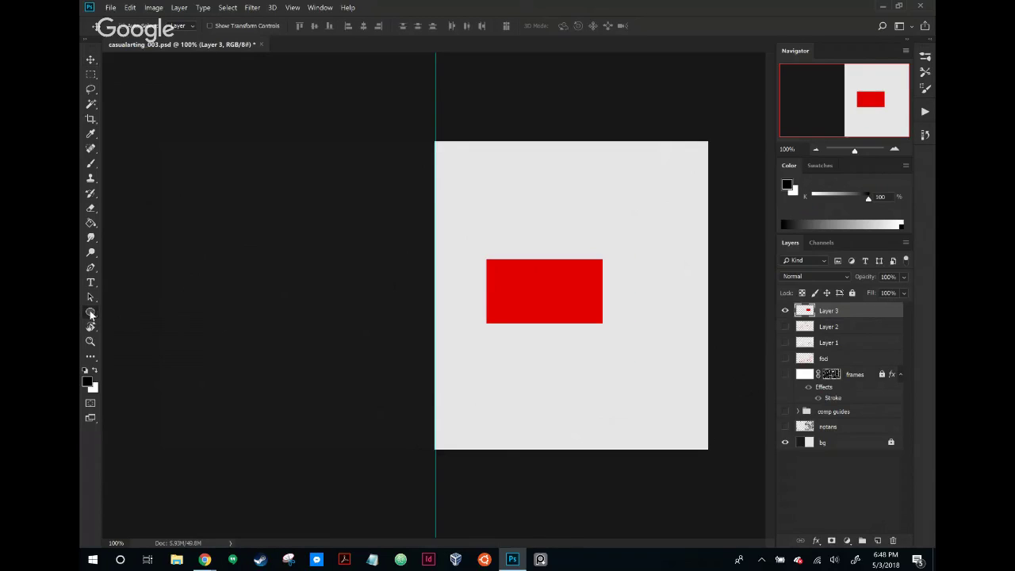
{"action": "left_click", "coordinate": [142, 26]}
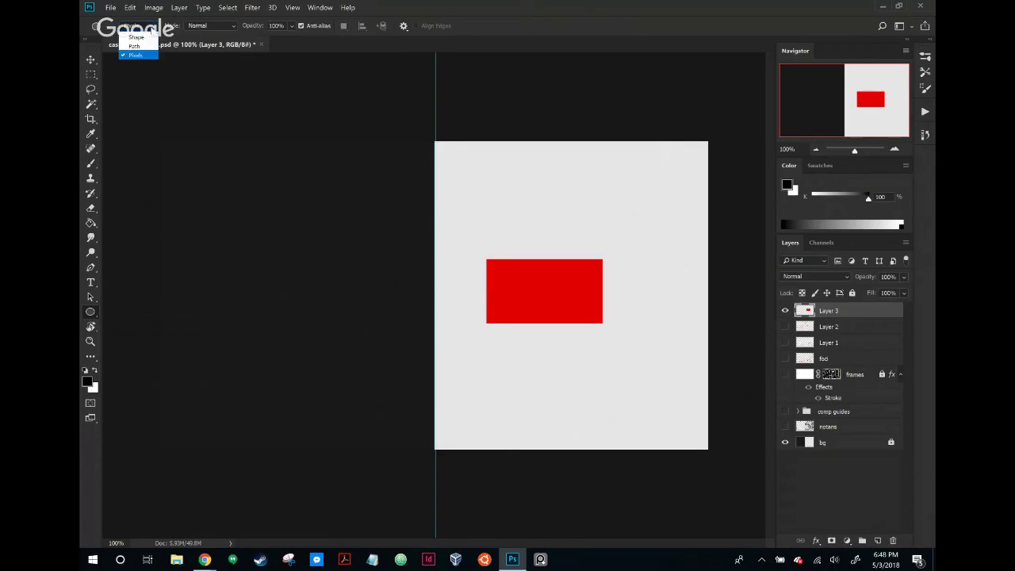
{"action": "left_click", "coordinate": [131, 36]}
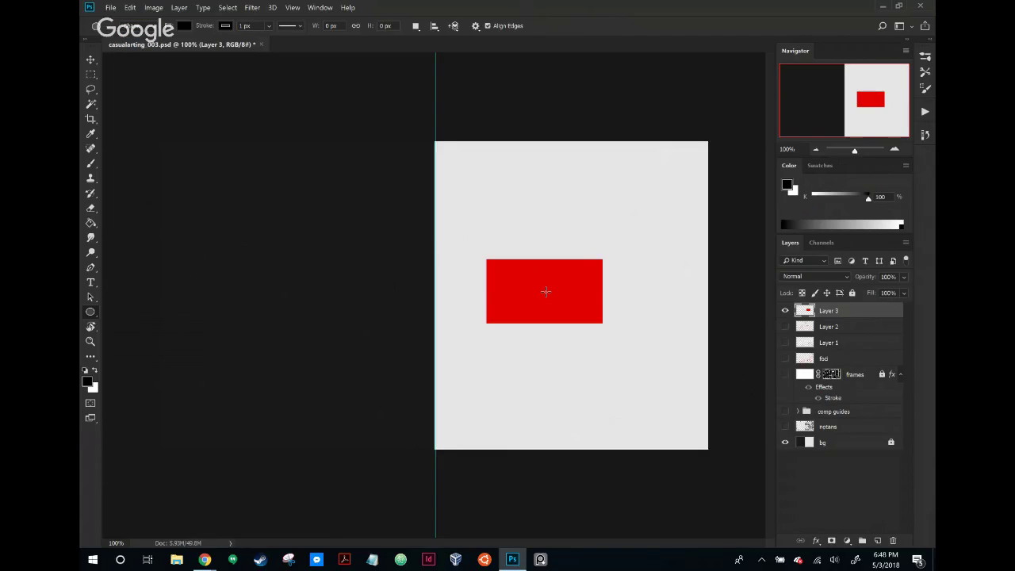
{"action": "left_click_drag", "start_coordinate": [547, 292], "coordinate": [600, 323]}
{"action": "key", "text": "space"}
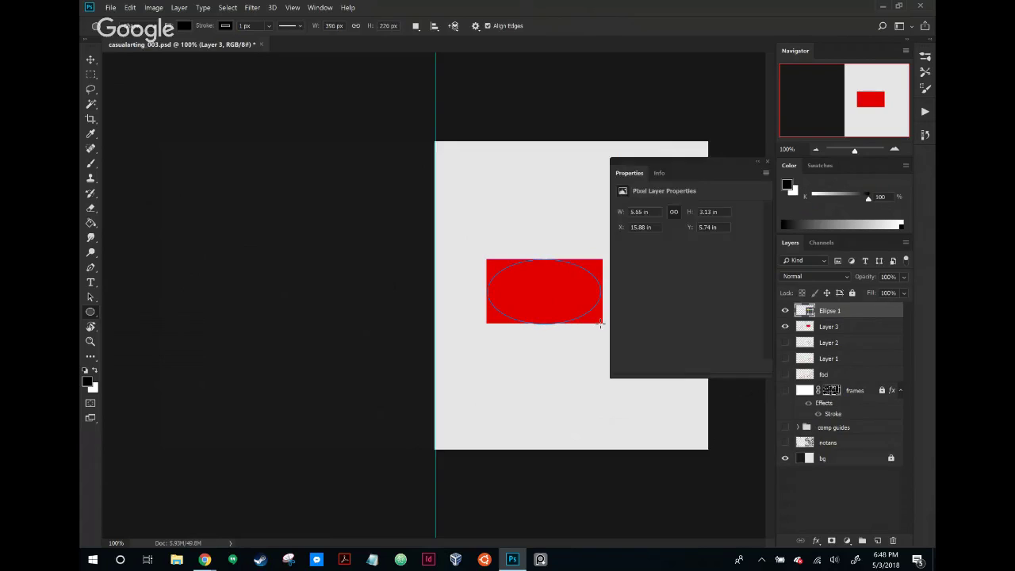
{"action": "left_click", "coordinate": [573, 288]}
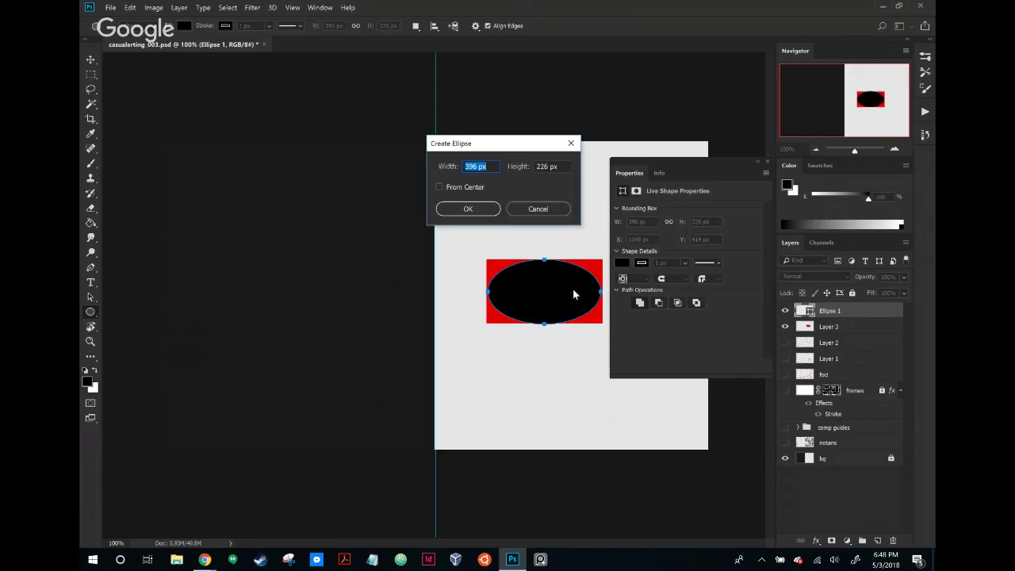
{"action": "left_click", "coordinate": [536, 210]}
Delete the tiny stray ellipse, the large black ellipse and the red rectangle's layer
{"action": "left_click_drag", "start_coordinate": [537, 210], "coordinate": [536, 223]}
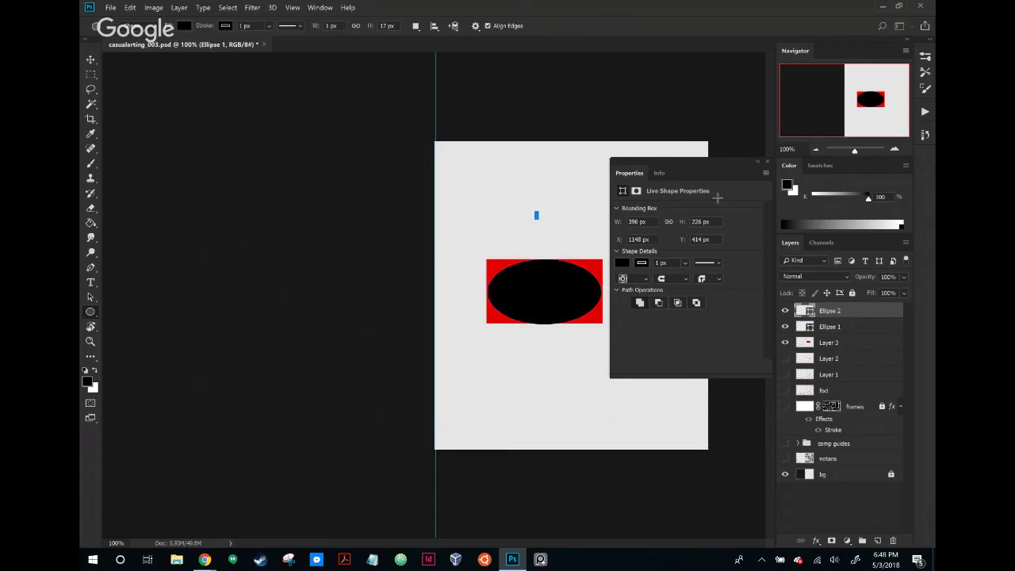
{"action": "left_click", "coordinate": [767, 162]}
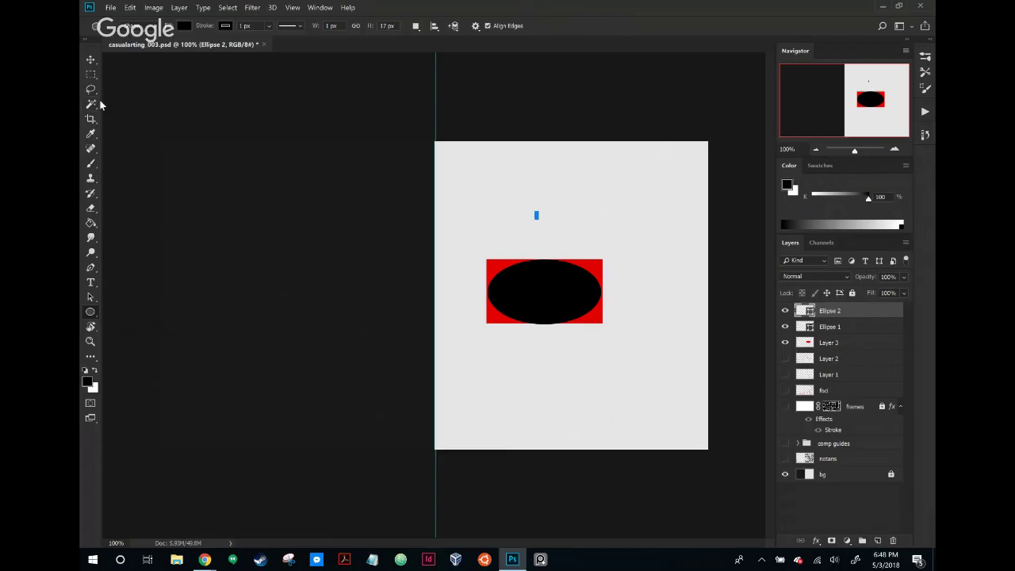
{"action": "left_click", "coordinate": [92, 62]}
{"action": "left_click_drag", "start_coordinate": [489, 200], "coordinate": [578, 304]}
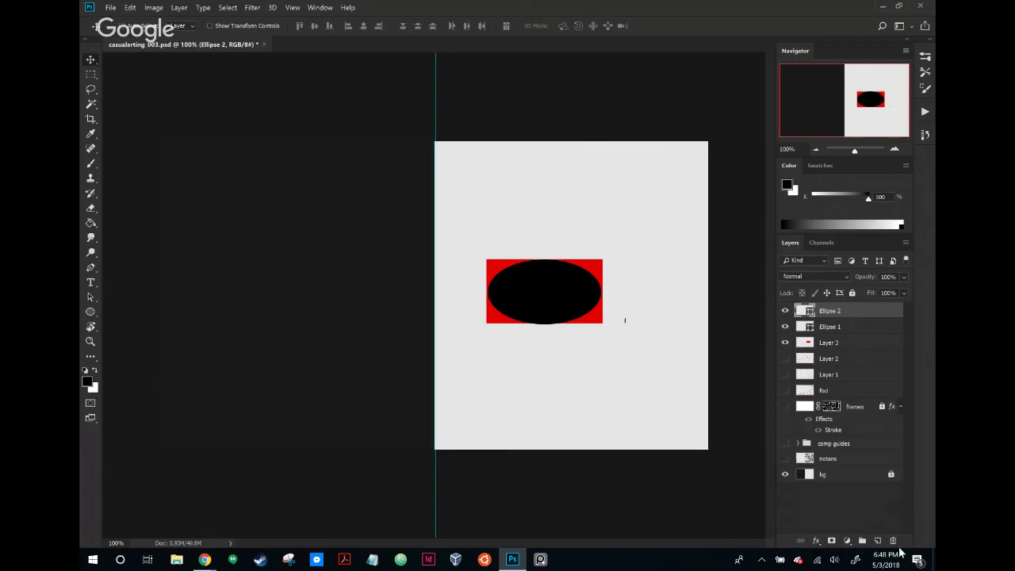
{"action": "left_click", "coordinate": [893, 541]}
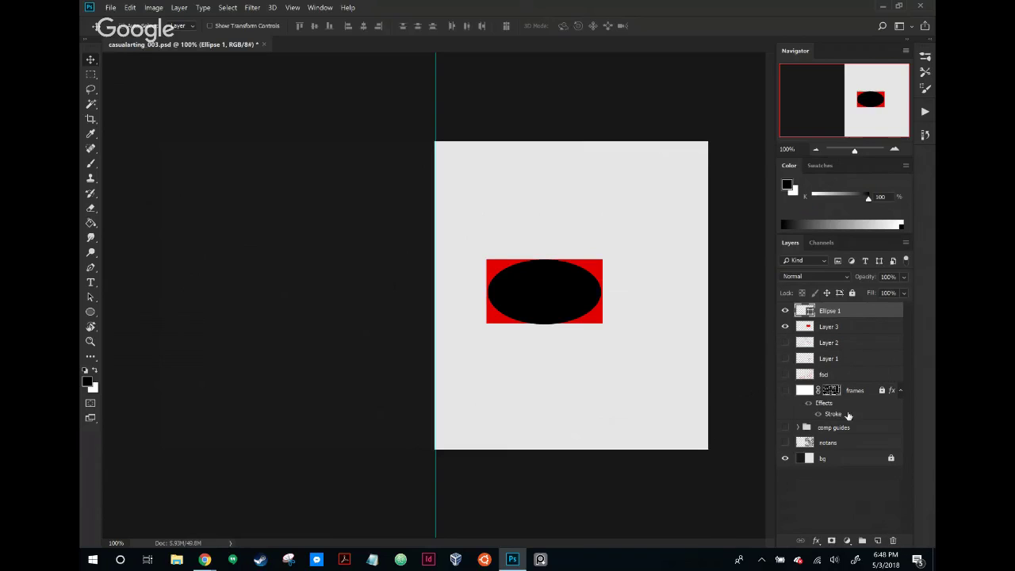
{"action": "left_click", "coordinate": [894, 540]}
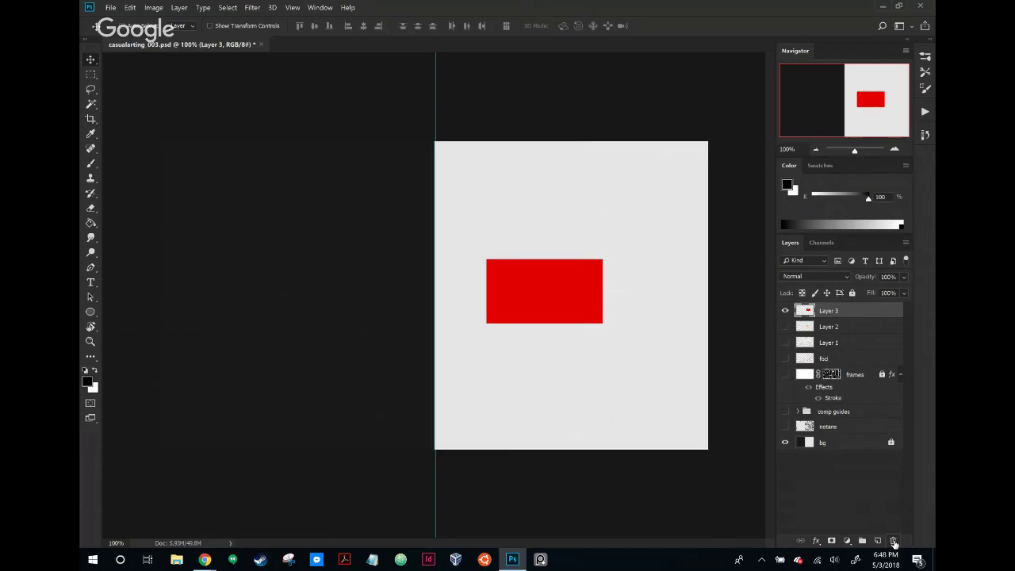
{"action": "left_click", "coordinate": [894, 540]}
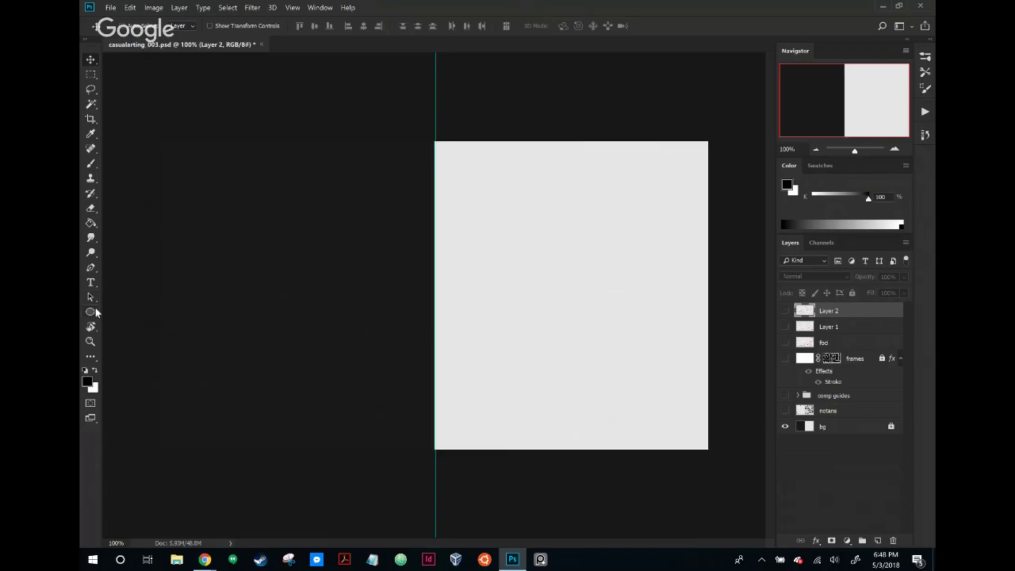
Switch to the Custom Shape tool and choose the three-by-three grid shape
{"action": "left_click_drag", "start_coordinate": [91, 312], "coordinate": [119, 311]}
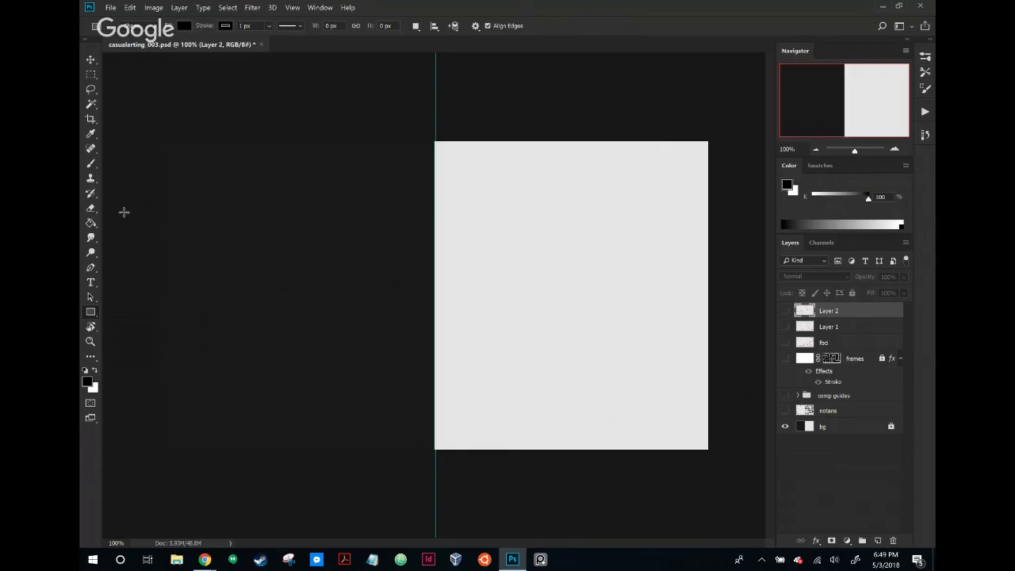
{"action": "right_click", "coordinate": [92, 318]}
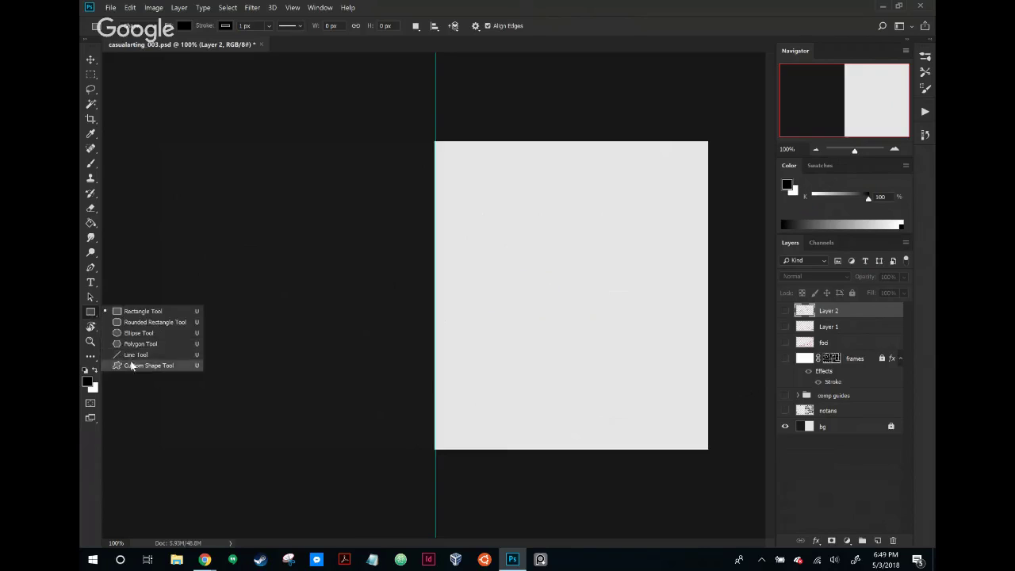
{"action": "left_click", "coordinate": [147, 366]}
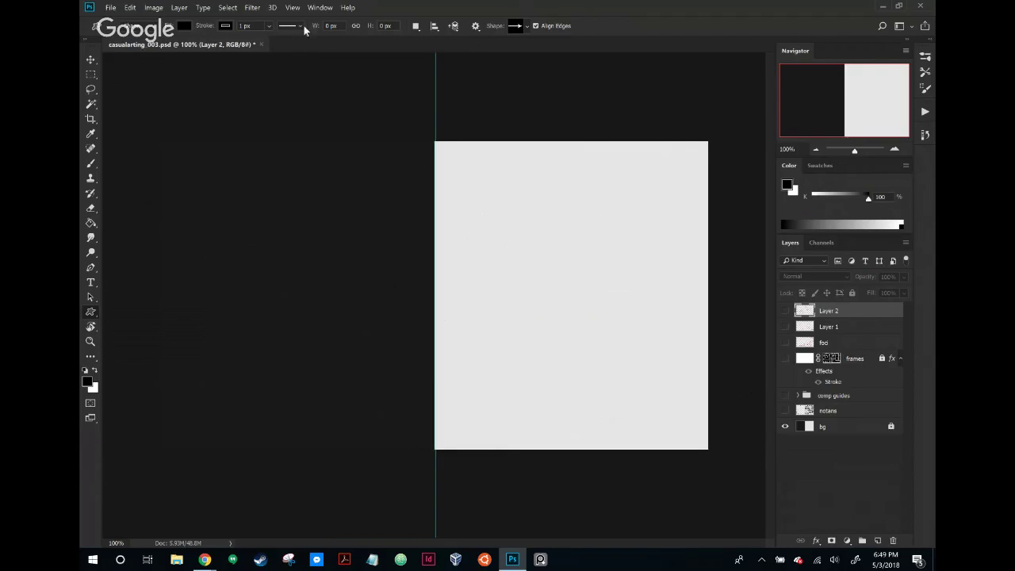
{"action": "left_click", "coordinate": [527, 26]}
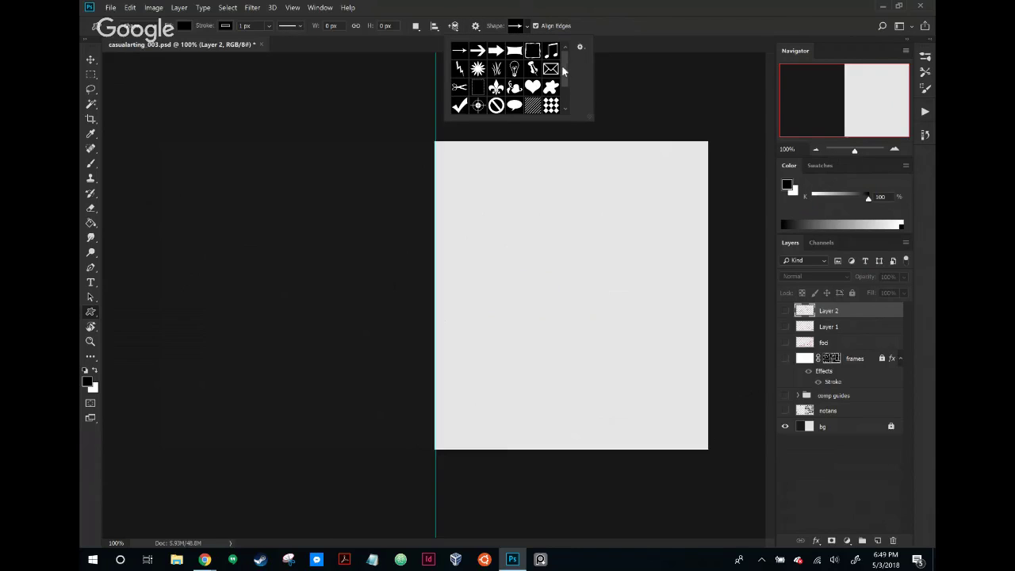
{"action": "left_click_drag", "start_coordinate": [562, 65], "coordinate": [563, 95]}
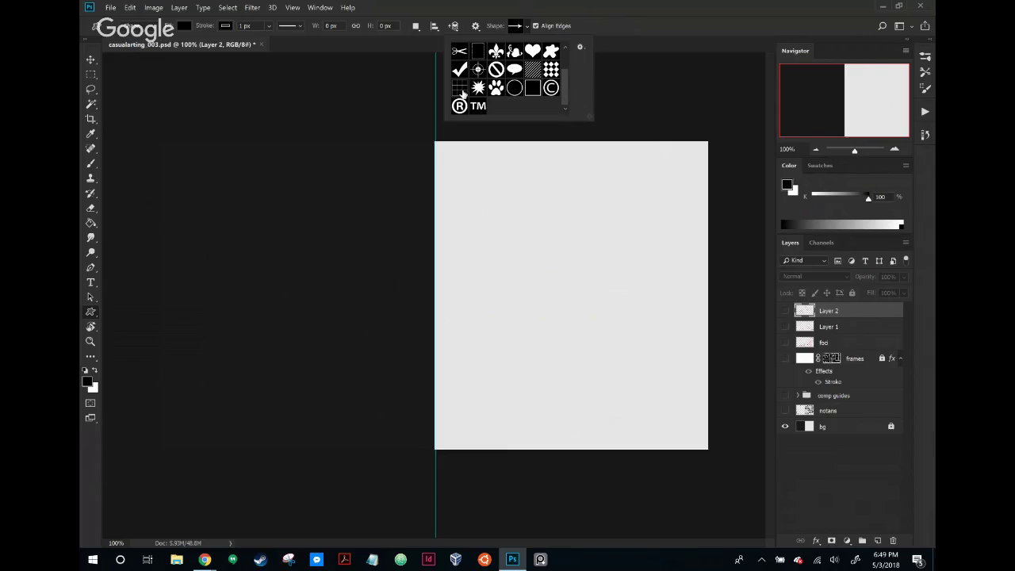
{"action": "left_click", "coordinate": [453, 90]}
Draw a grid shape about 765 by 519 px on the light half of the canvas, then undo it
{"action": "left_click", "coordinate": [448, 215]}
{"action": "left_click_drag", "start_coordinate": [453, 213], "coordinate": [670, 360]}
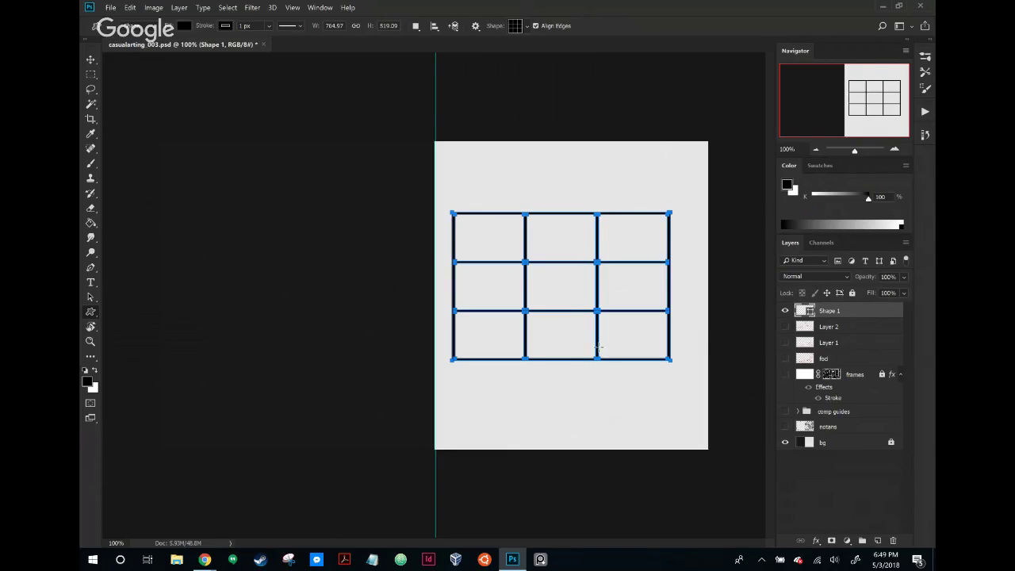
{"action": "key", "text": "ctrl+z"}
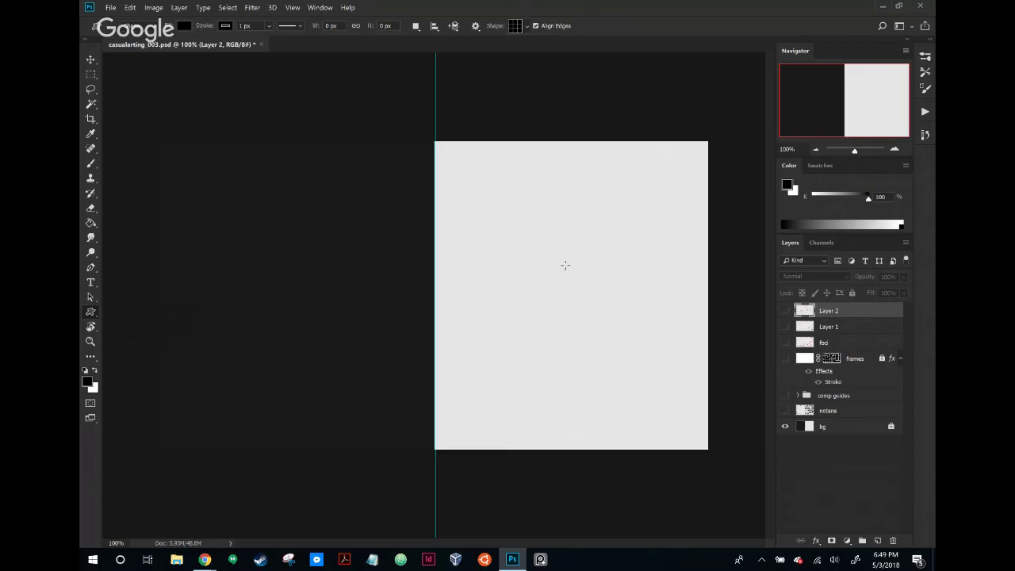
Draw a three-by-three grid shape about 642 by 602 px on the light half of the canvas, then undo it
{"action": "left_click_drag", "start_coordinate": [565, 265], "coordinate": [659, 372]}
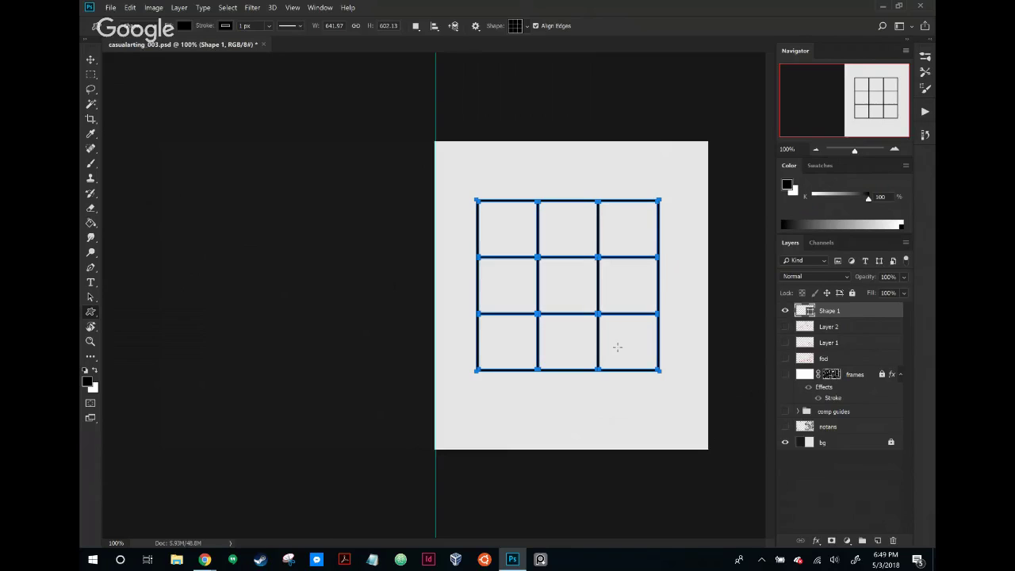
{"action": "key", "text": "ctrl+z"}
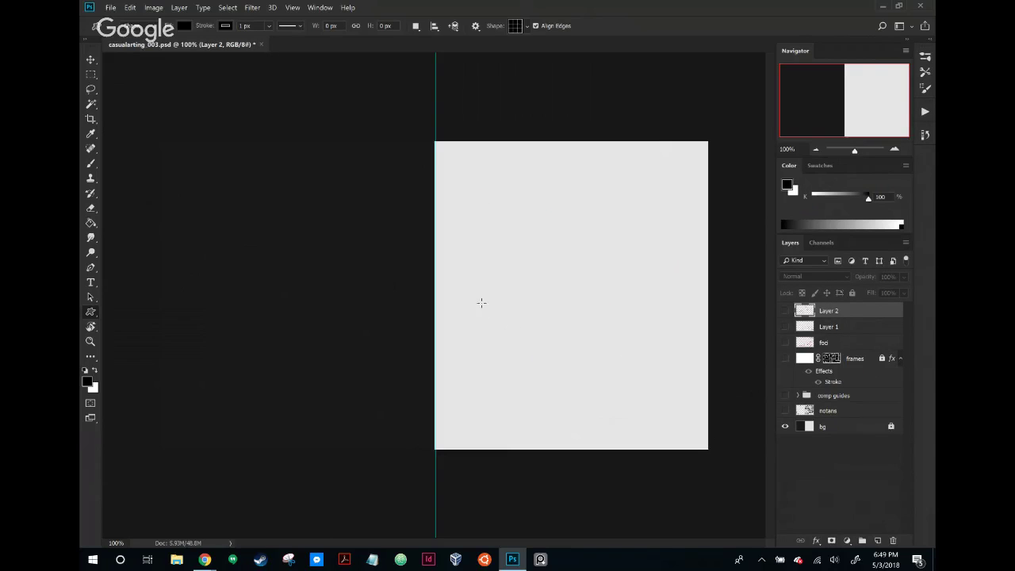
Choose the thin arrow custom shape, draw it on the light half of the canvas, then undo it
{"action": "left_click", "coordinate": [528, 30]}
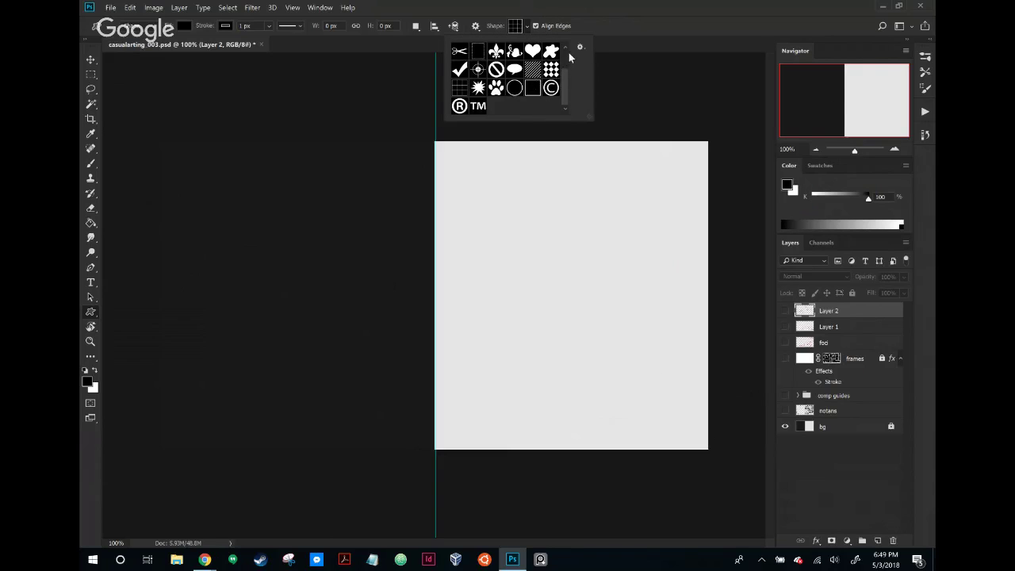
{"action": "scroll", "coordinate": [569, 50], "scroll_direction": "up", "scroll_amount": 3}
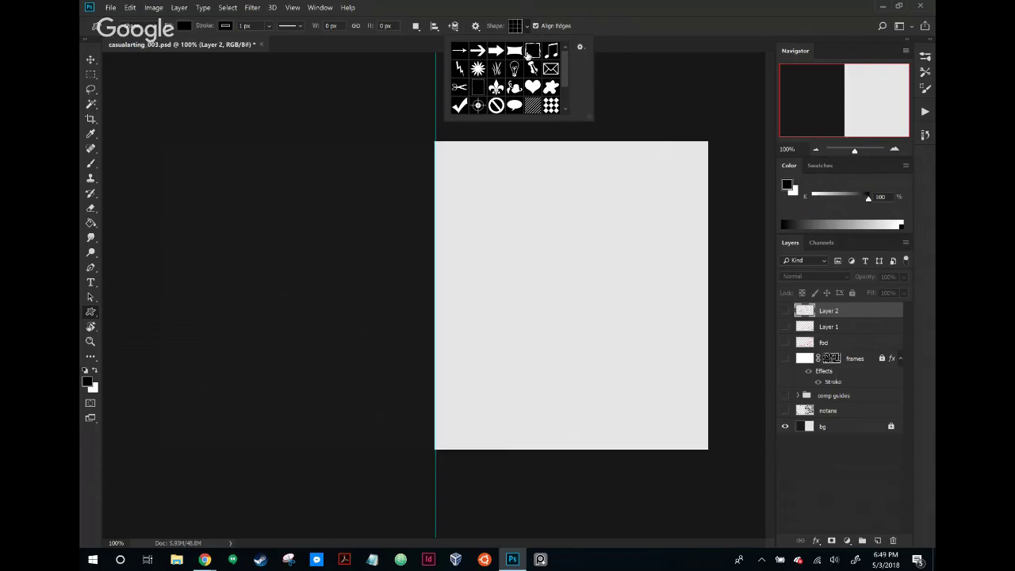
{"action": "left_click", "coordinate": [459, 53]}
{"action": "left_click_drag", "start_coordinate": [477, 316], "coordinate": [609, 221]}
{"action": "key", "text": "ctrl+z"}
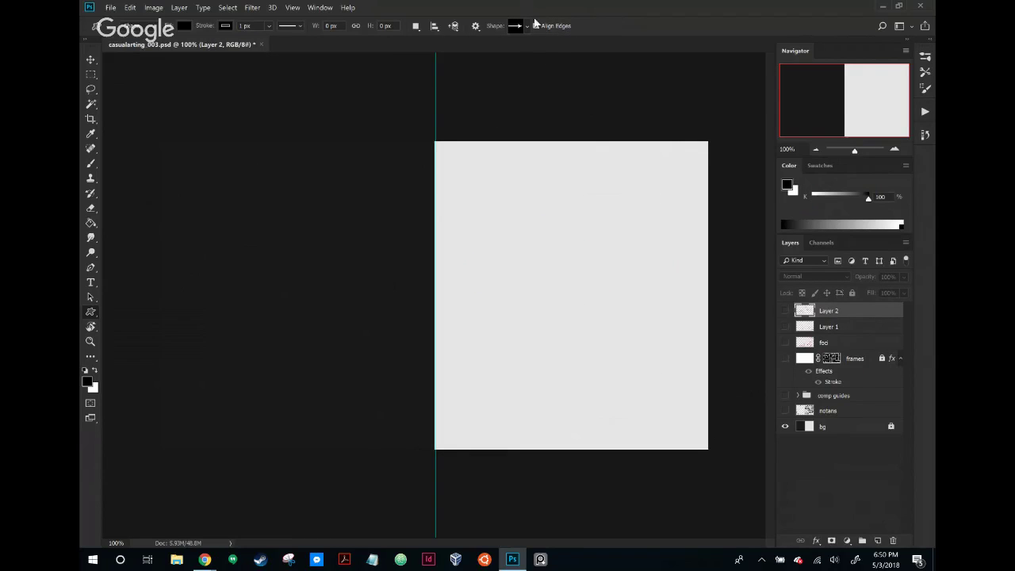
Choose the envelope custom shape, draw it about 607 by 456 px on the light half, then undo it
{"action": "left_click", "coordinate": [528, 30]}
{"action": "left_click", "coordinate": [547, 69]}
{"action": "left_click_drag", "start_coordinate": [480, 204], "coordinate": [658, 332]}
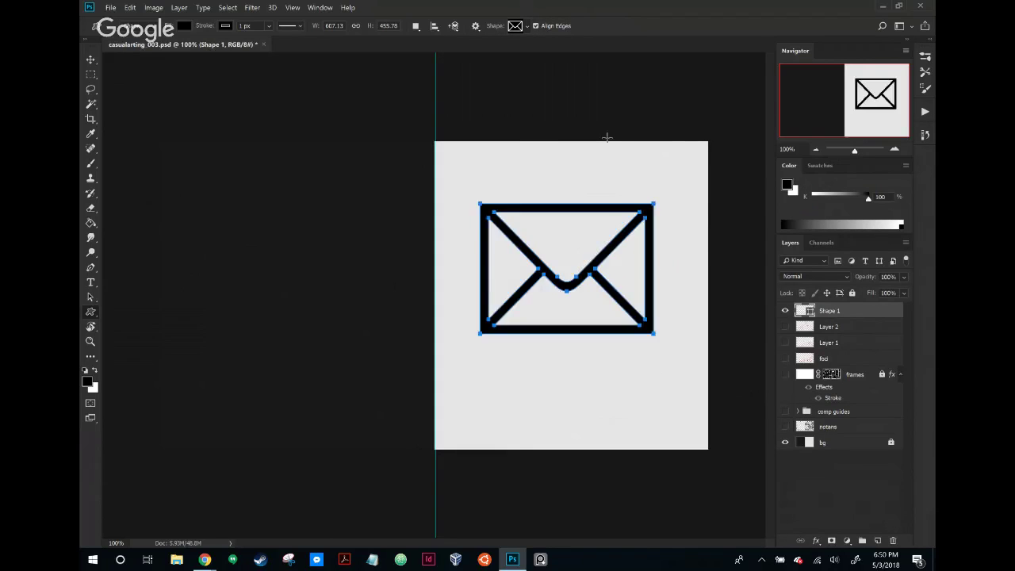
{"action": "key", "text": "ctrl+z"}
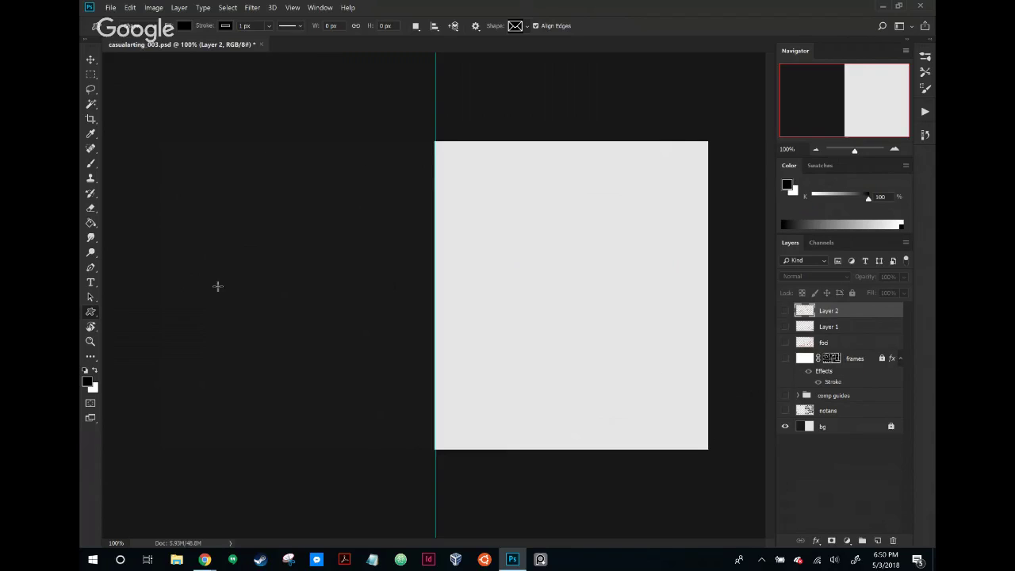
Append the All shape library to the current custom shapes and enlarge the shape picker
{"action": "left_click", "coordinate": [528, 26]}
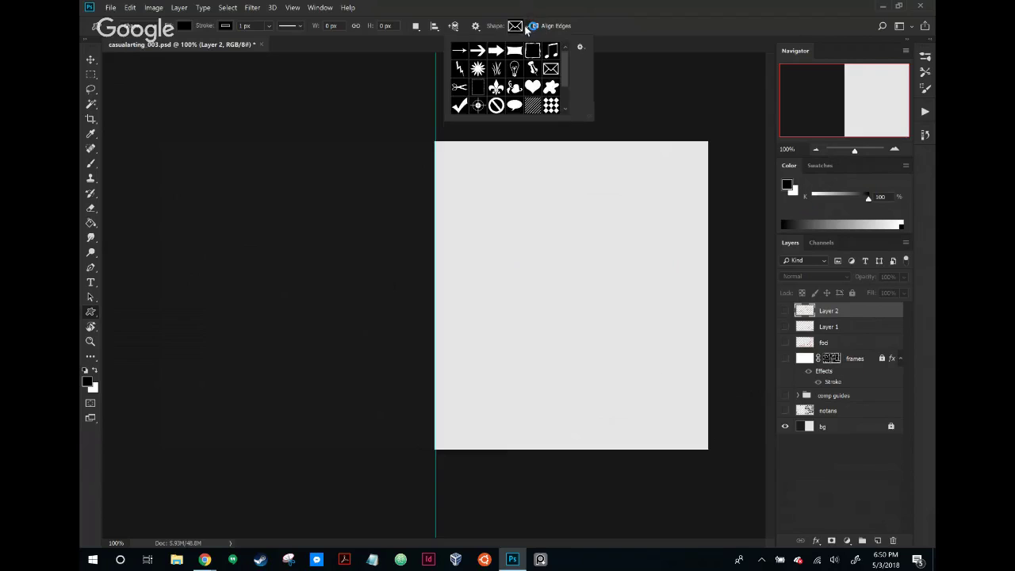
{"action": "mouse_move", "coordinate": [571, 64]}
{"action": "left_mouse_down"}
{"action": "mouse_move", "coordinate": [566, 102]}
{"action": "mouse_move", "coordinate": [571, 49]}
{"action": "left_mouse_up"}
{"action": "left_click", "coordinate": [581, 47]}
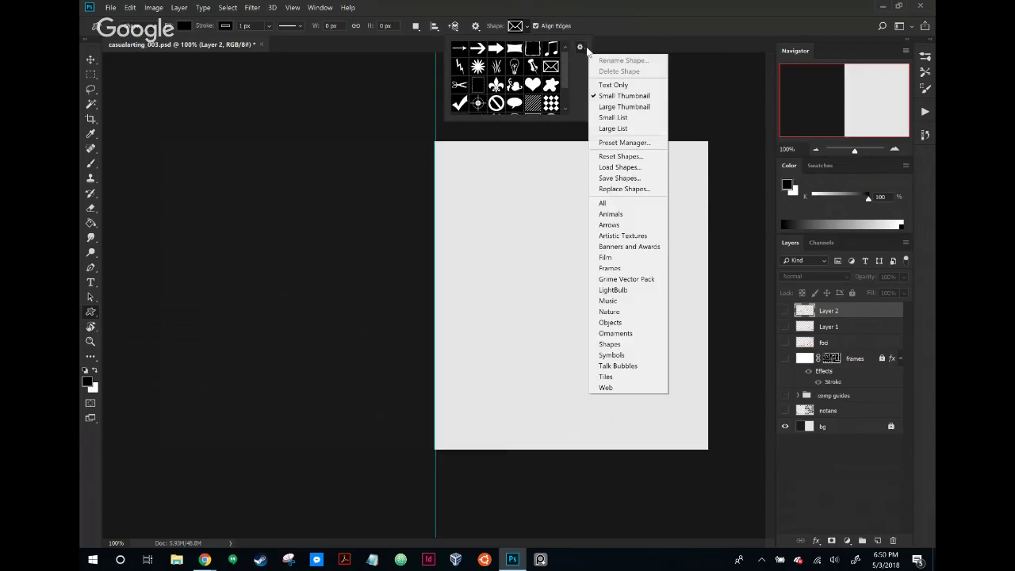
{"action": "left_click", "coordinate": [650, 206]}
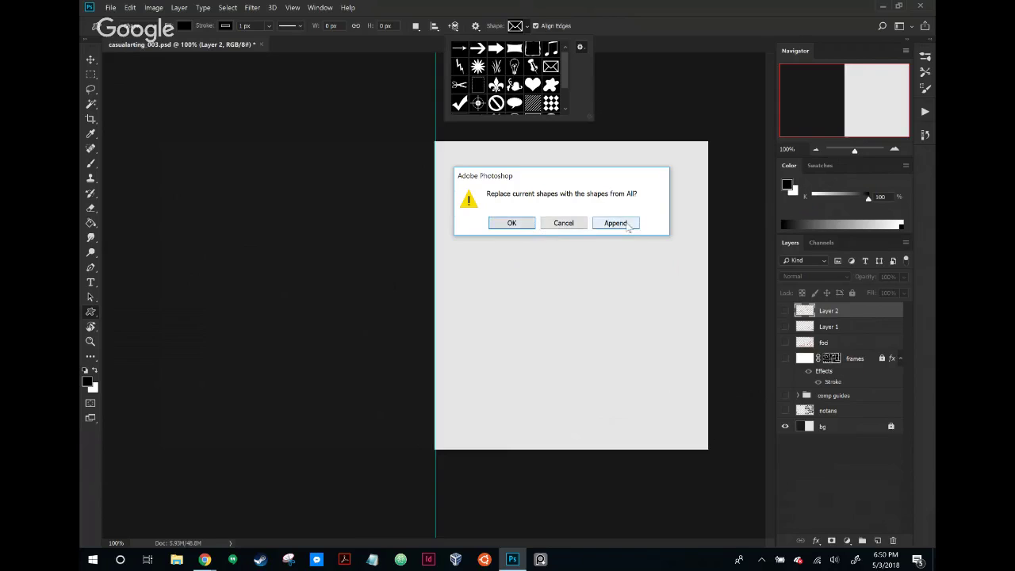
{"action": "left_click", "coordinate": [616, 223]}
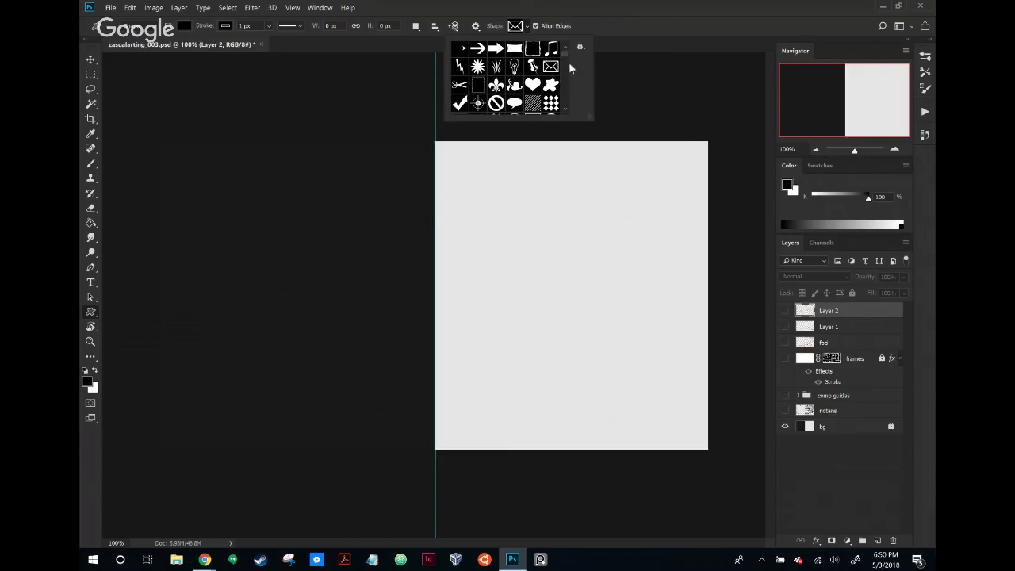
{"action": "left_click_drag", "start_coordinate": [591, 119], "coordinate": [645, 443]}
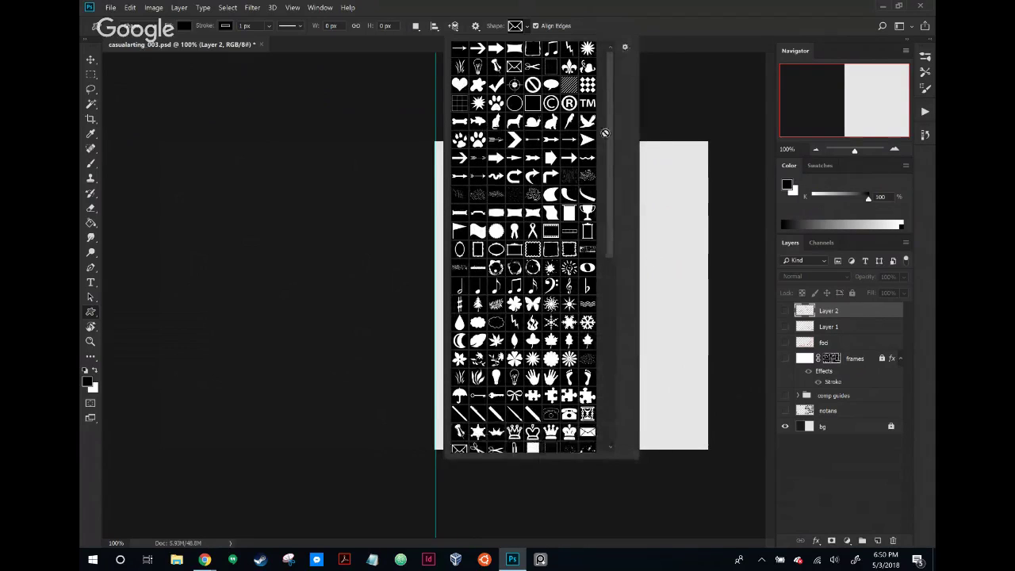
Look through the full set of custom shapes in the enlarged shape picker
{"action": "scroll", "coordinate": [569, 105], "scroll_direction": "up", "scroll_amount": 1}
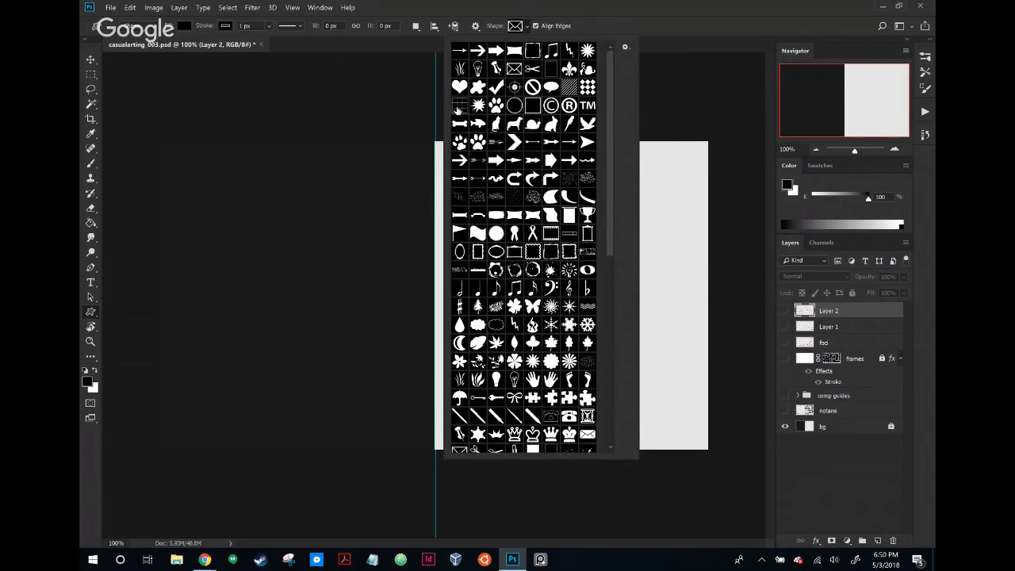
{"action": "left_click_drag", "start_coordinate": [608, 124], "coordinate": [614, 339]}
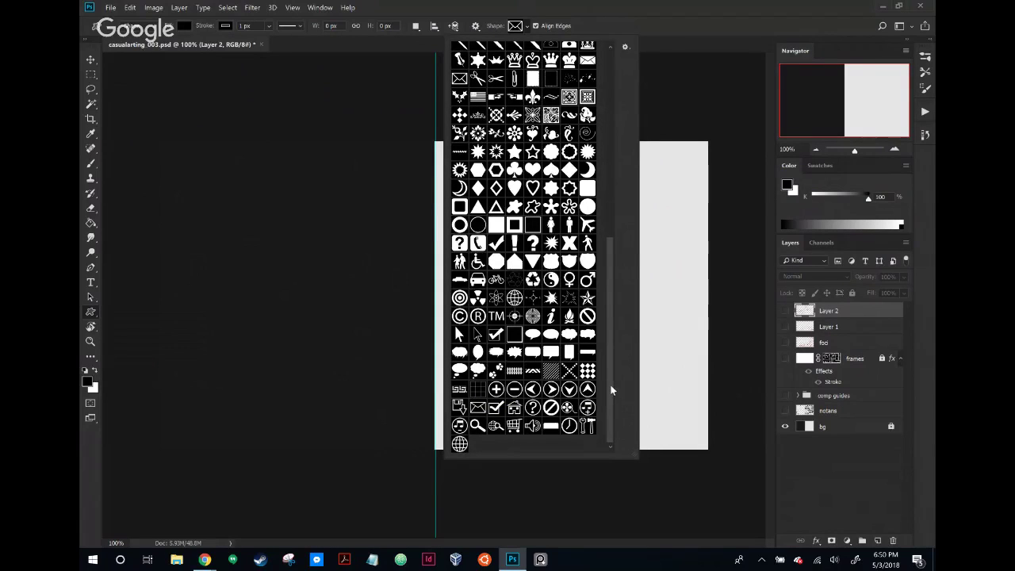
{"action": "scroll", "coordinate": [610, 383], "scroll_direction": "up", "scroll_amount": 1}
{"action": "scroll", "coordinate": [614, 372], "scroll_direction": "up", "scroll_amount": 1}
{"action": "scroll", "coordinate": [616, 358], "scroll_direction": "up", "scroll_amount": 3}
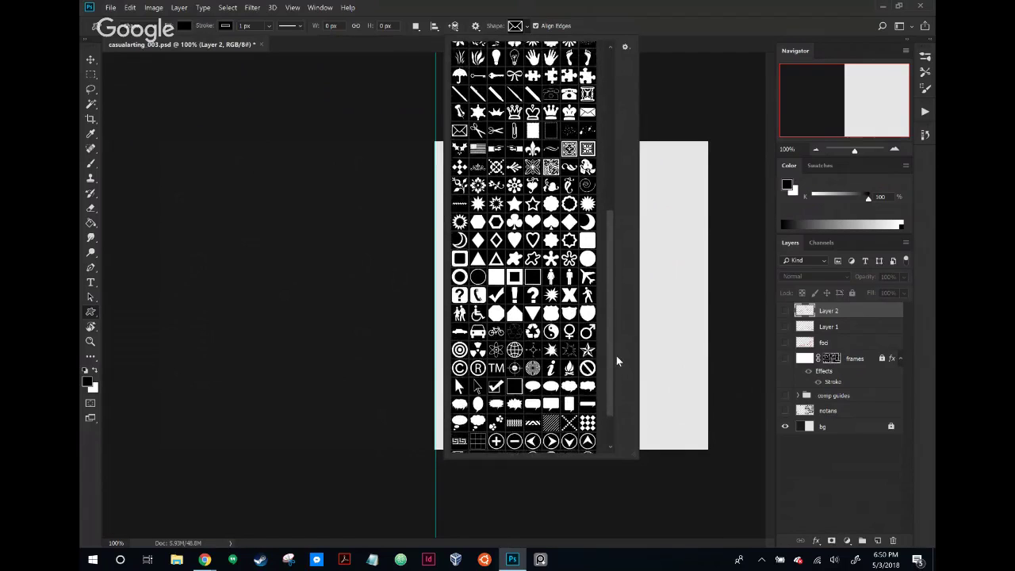
{"action": "scroll", "coordinate": [616, 354], "scroll_direction": "up", "scroll_amount": 2}
{"action": "scroll", "coordinate": [616, 351], "scroll_direction": "up", "scroll_amount": 2}
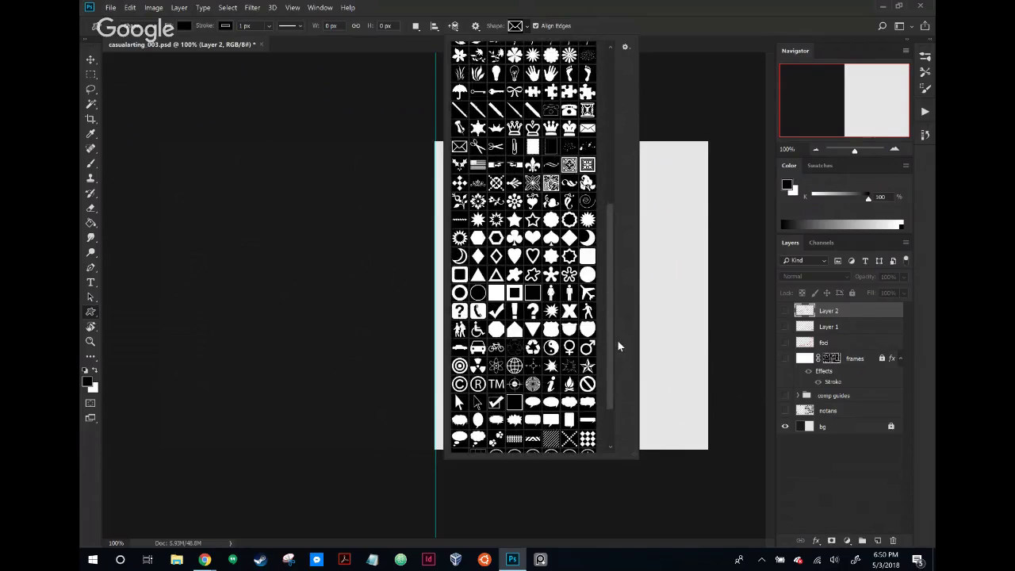
{"action": "left_click_drag", "start_coordinate": [609, 316], "coordinate": [617, 217]}
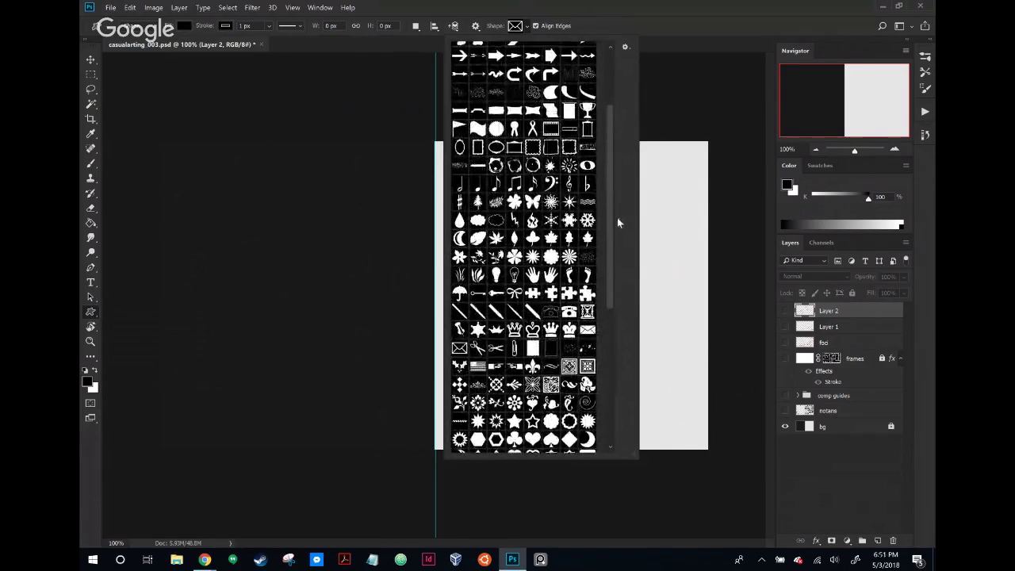
{"action": "left_click_drag", "start_coordinate": [609, 145], "coordinate": [607, 68]}
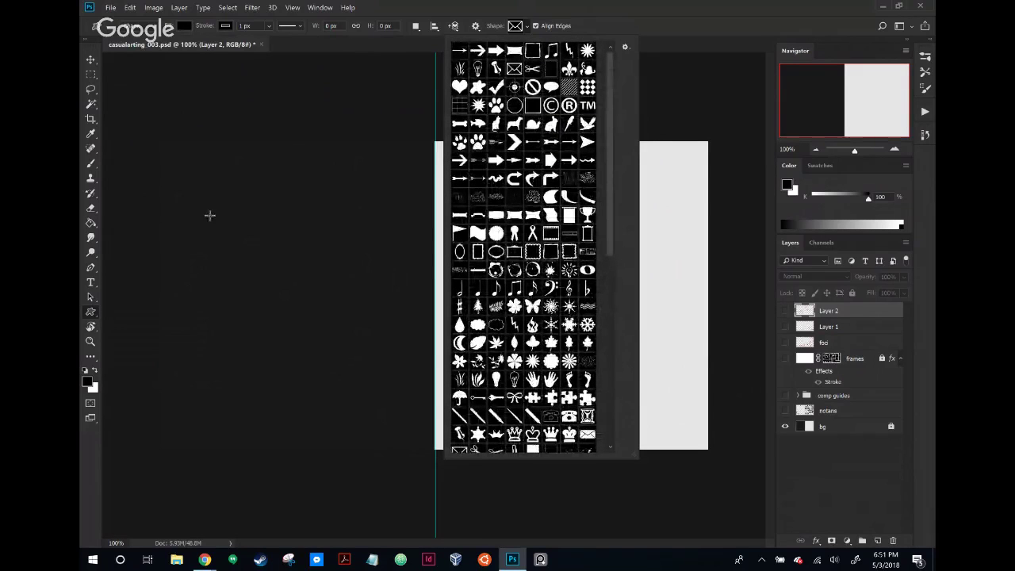
Switch to the Rectangle tool and draw a black square about 590 by 590 px on the light half of the canvas
{"action": "left_click", "coordinate": [90, 312]}
{"action": "left_click", "coordinate": [128, 309]}
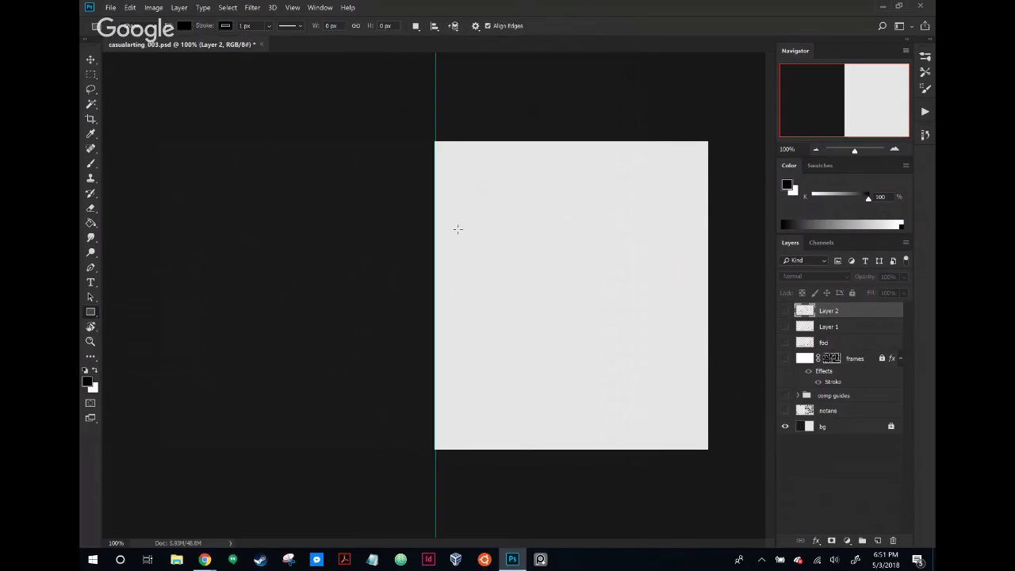
{"action": "left_click", "coordinate": [137, 28]}
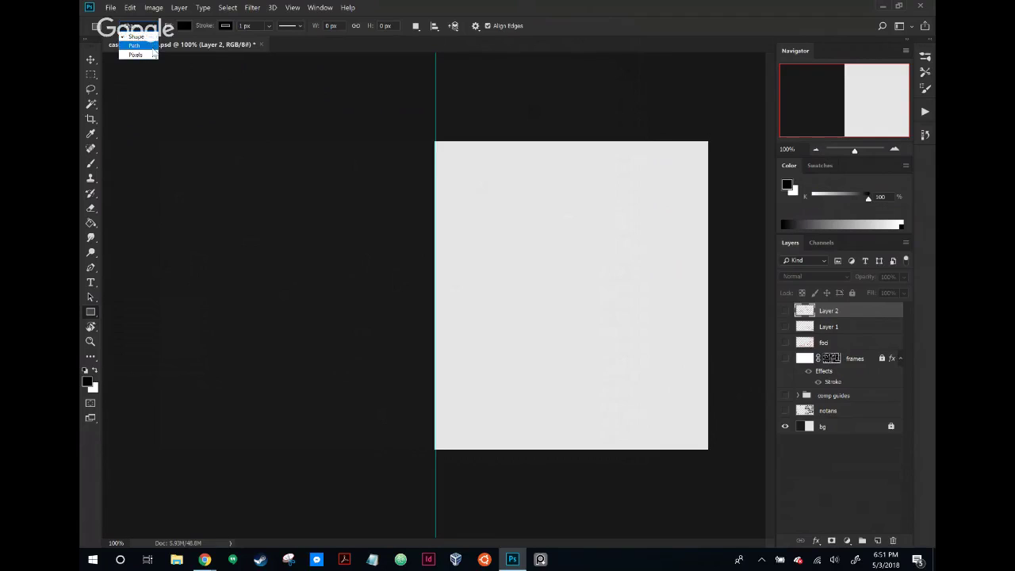
{"action": "left_click", "coordinate": [500, 254]}
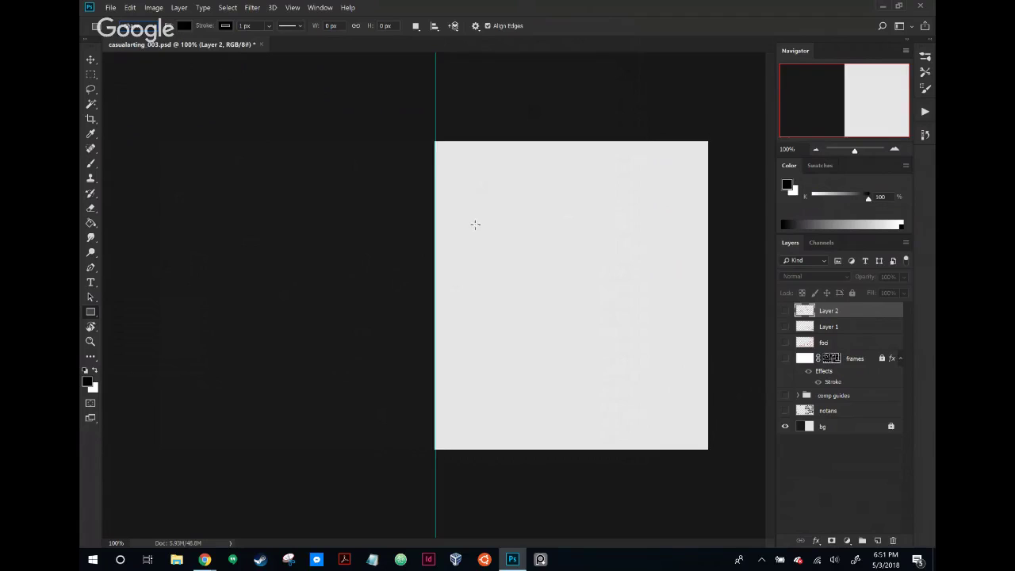
{"action": "left_click_drag", "start_coordinate": [445, 210], "coordinate": [679, 371]}
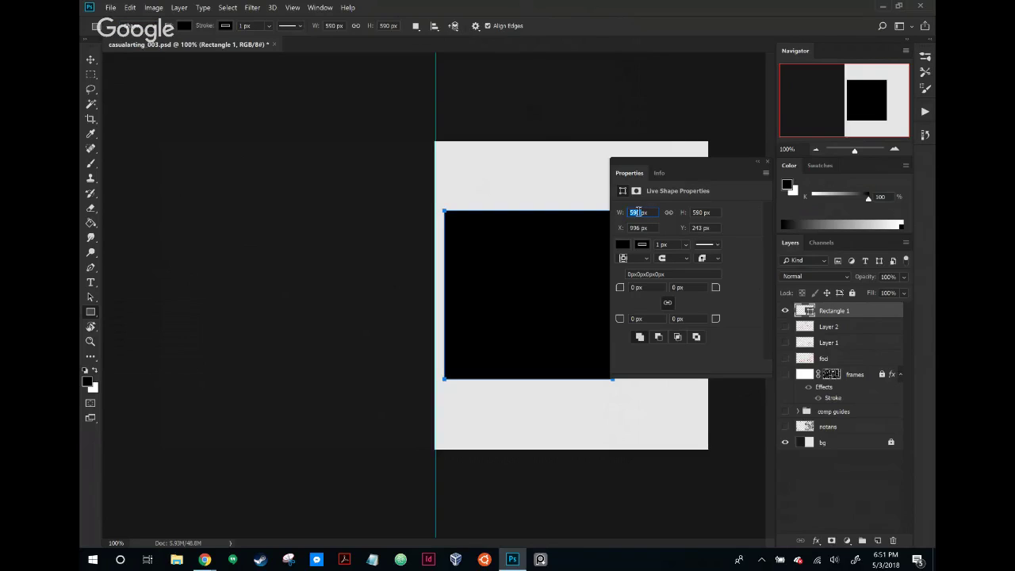
Set the black square's width and height to 500 px each
{"action": "type", "text": "500"}
{"action": "key", "text": "Return"}
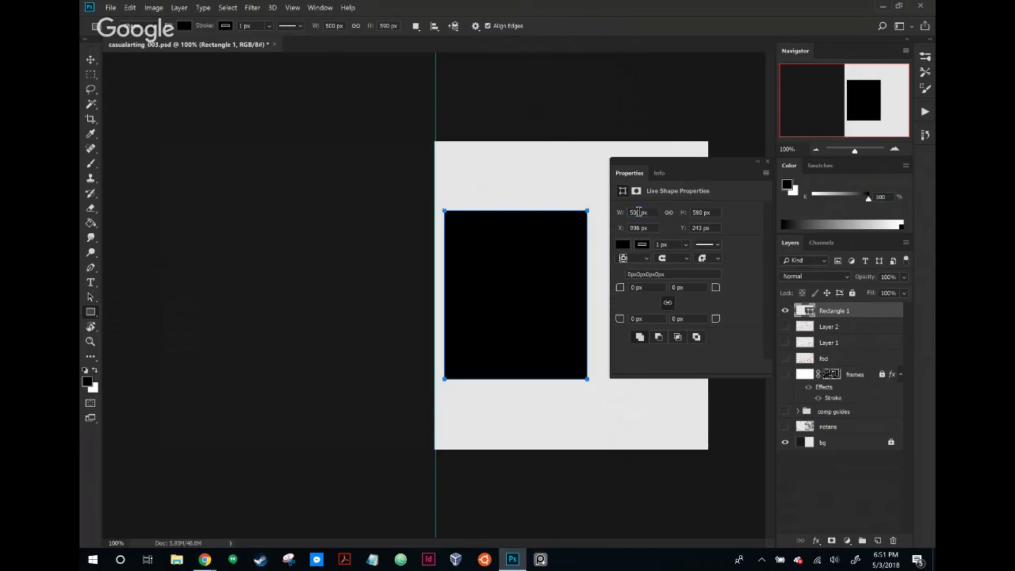
{"action": "double_click", "coordinate": [696, 212]}
{"action": "type", "text": "500"}
{"action": "key", "text": "Return"}
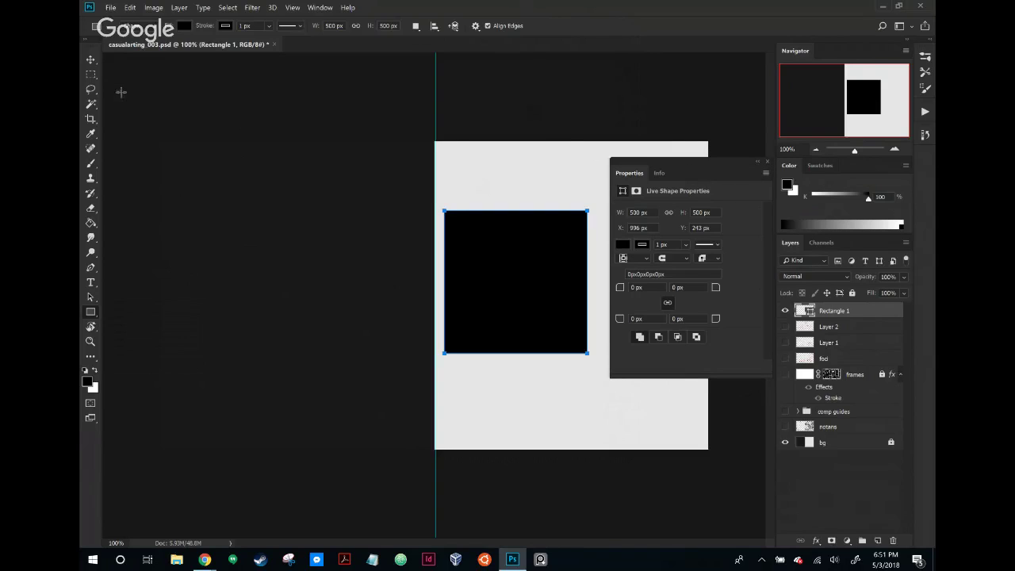
Duplicate the 500 px square as a rectangle half as wide and place it beside the square's right edge
{"action": "left_click", "coordinate": [91, 60]}
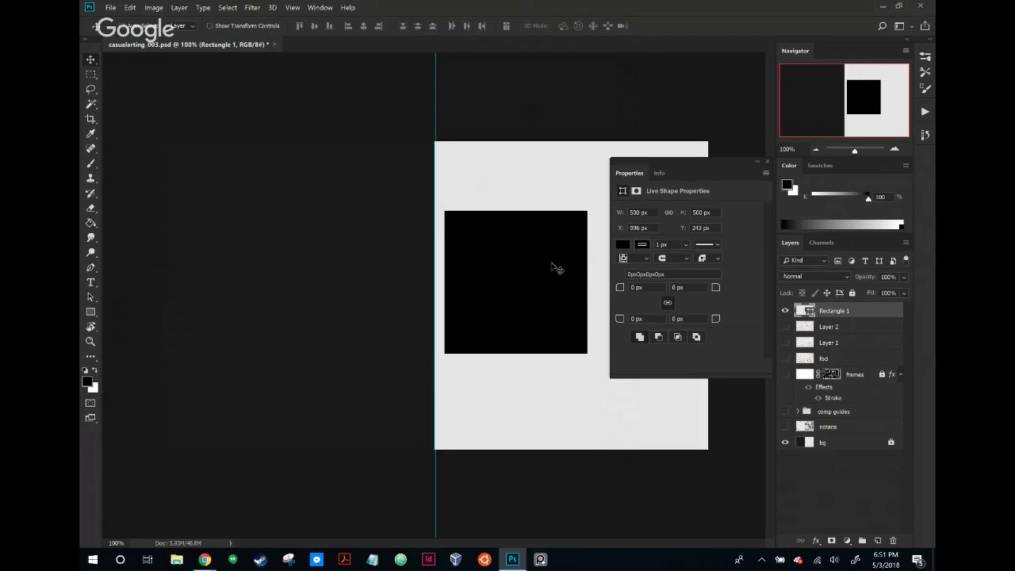
{"action": "left_click_drag", "start_coordinate": [552, 266], "coordinate": [554, 316]}
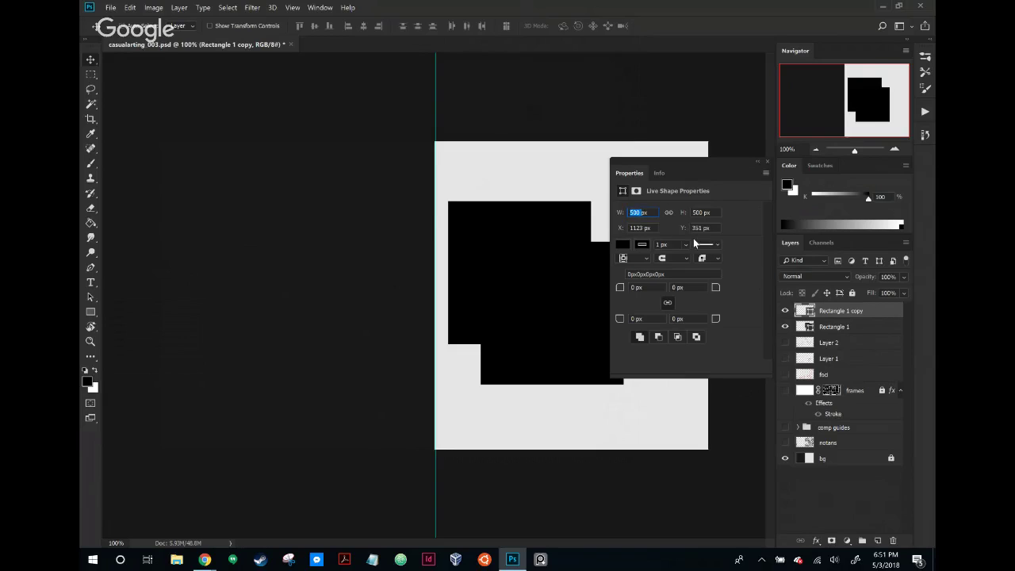
{"action": "type", "text": "205"}
{"action": "left_click_drag", "start_coordinate": [518, 357], "coordinate": [615, 320]}
{"action": "left_click", "coordinate": [767, 161]}
Enable snapping and reposition the narrow rectangle alongside the square
{"action": "left_click", "coordinate": [272, 7]}
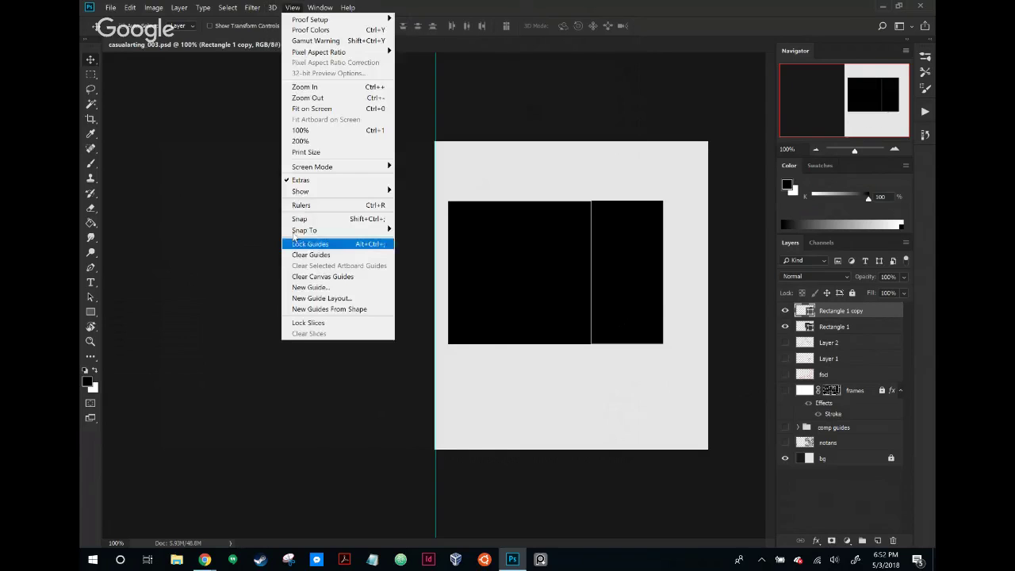
{"action": "mouse_move", "coordinate": [340, 196]}
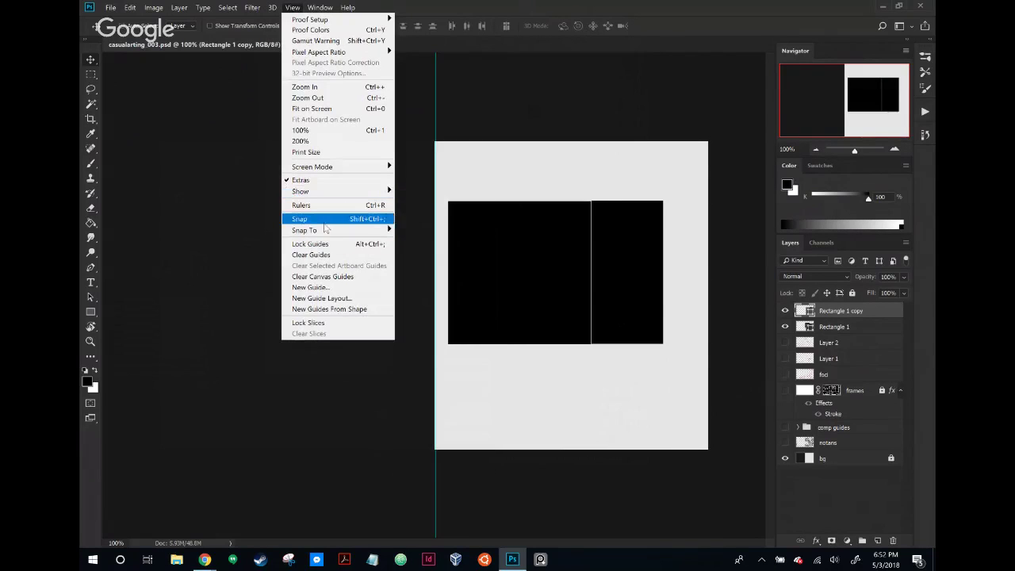
{"action": "left_click", "coordinate": [328, 219]}
{"action": "left_click_drag", "start_coordinate": [629, 242], "coordinate": [618, 260]}
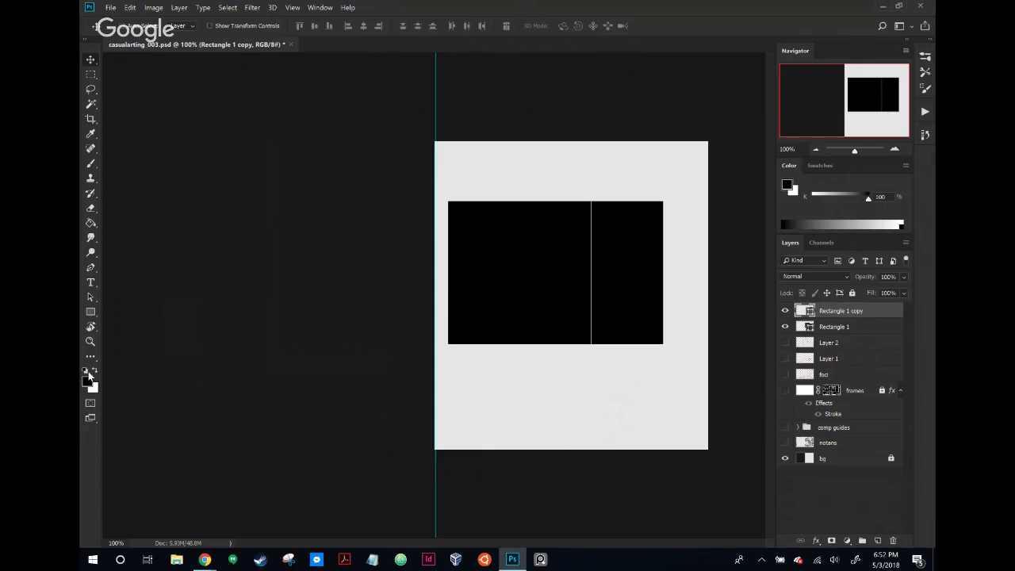
Swap the foreground and background colors and move the narrow rectangle flush against the square
{"action": "double_click", "coordinate": [804, 313]}
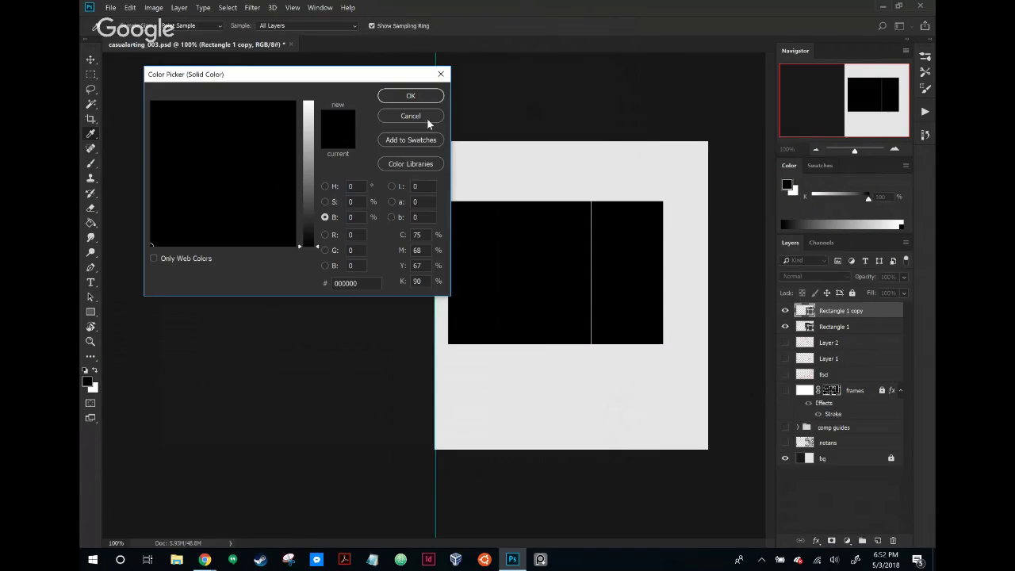
{"action": "left_click", "coordinate": [412, 117]}
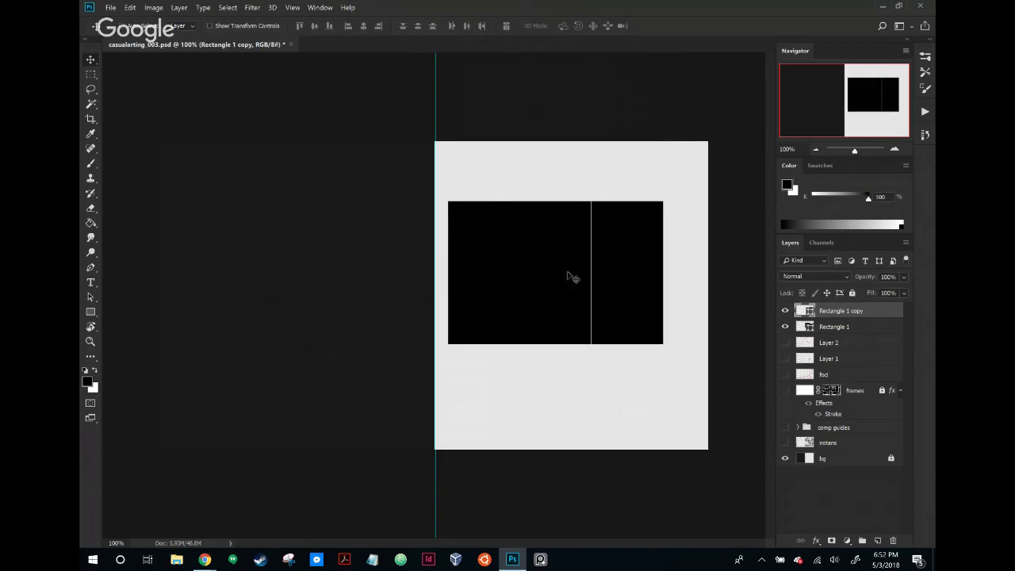
{"action": "left_click", "coordinate": [94, 371]}
{"action": "left_click_drag", "start_coordinate": [608, 286], "coordinate": [616, 295]}
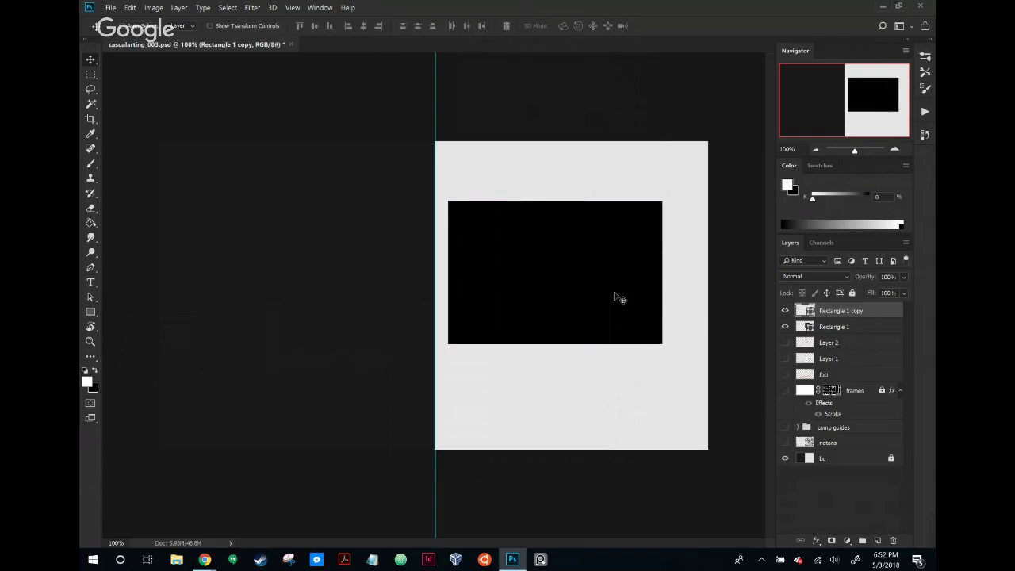
{"action": "right_click", "coordinate": [617, 294]}
{"action": "left_click", "coordinate": [614, 301]}
{"action": "double_click", "coordinate": [812, 315]}
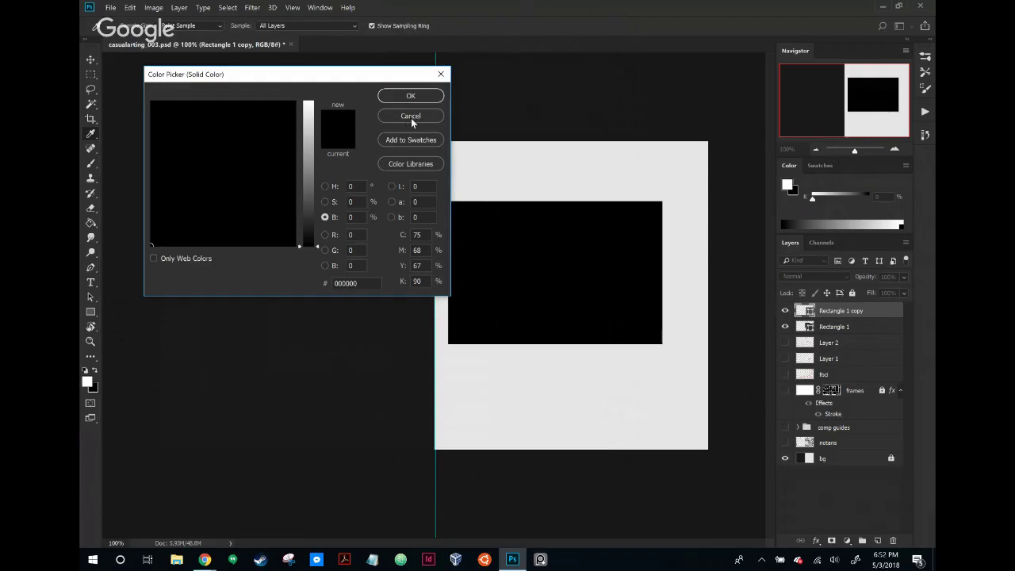
{"action": "left_click", "coordinate": [411, 118]}
{"action": "right_click", "coordinate": [562, 237]}
{"action": "right_click", "coordinate": [624, 215]}
{"action": "left_click", "coordinate": [635, 284]}
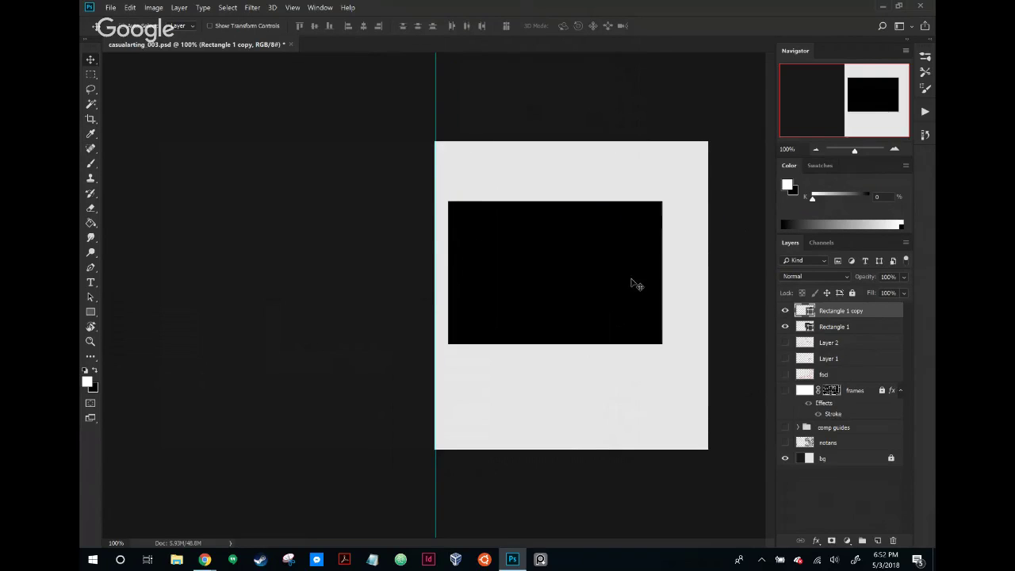
{"action": "right_click", "coordinate": [804, 311]}
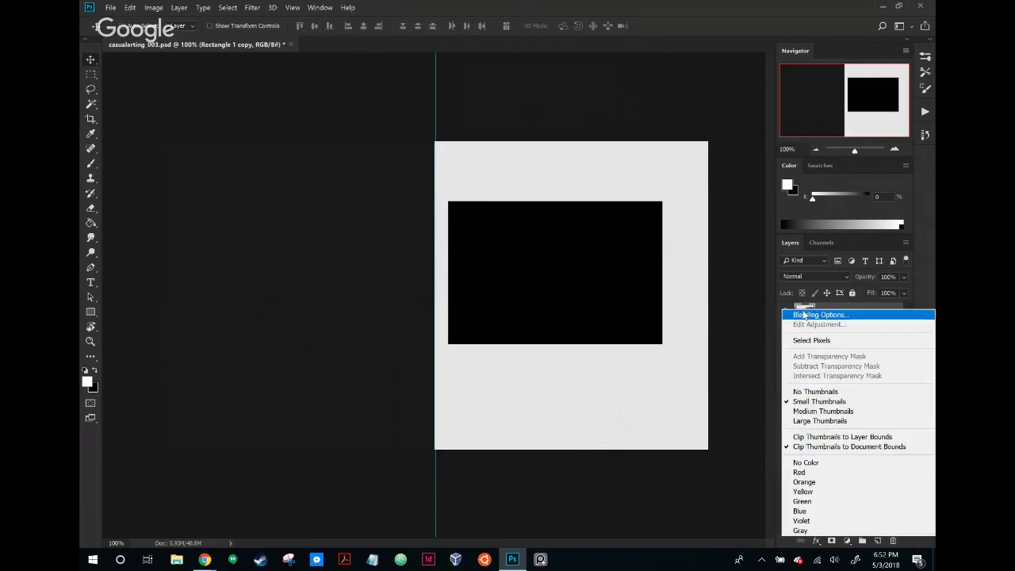
{"action": "left_click", "coordinate": [804, 309]}
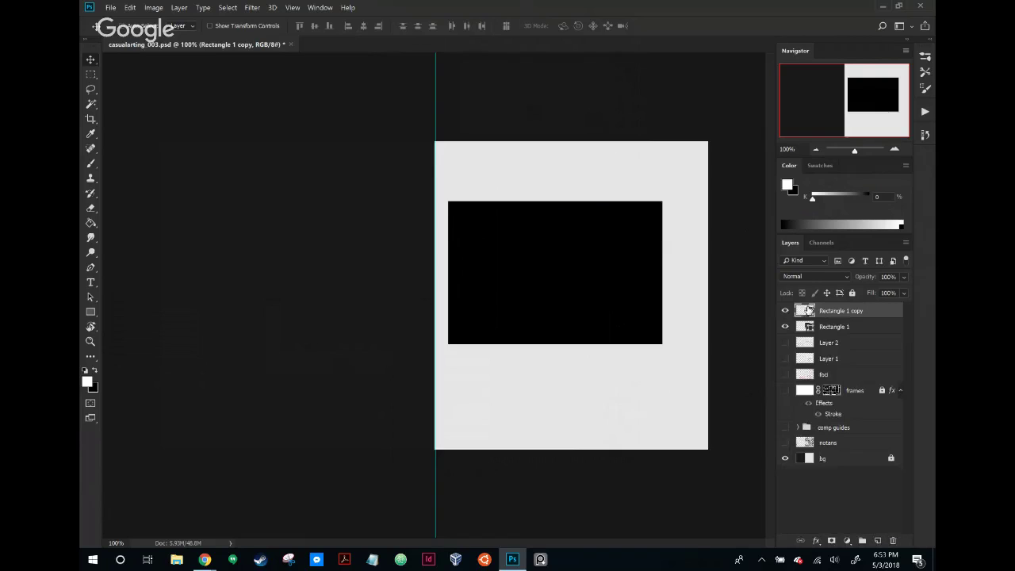
{"action": "left_click", "coordinate": [785, 311]}
{"action": "left_click", "coordinate": [193, 29]}
{"action": "left_click", "coordinate": [193, 29]}
Select the narrow rectangle's path and set its fill to no color, keeping only the thin outline
{"action": "left_click", "coordinate": [90, 298]}
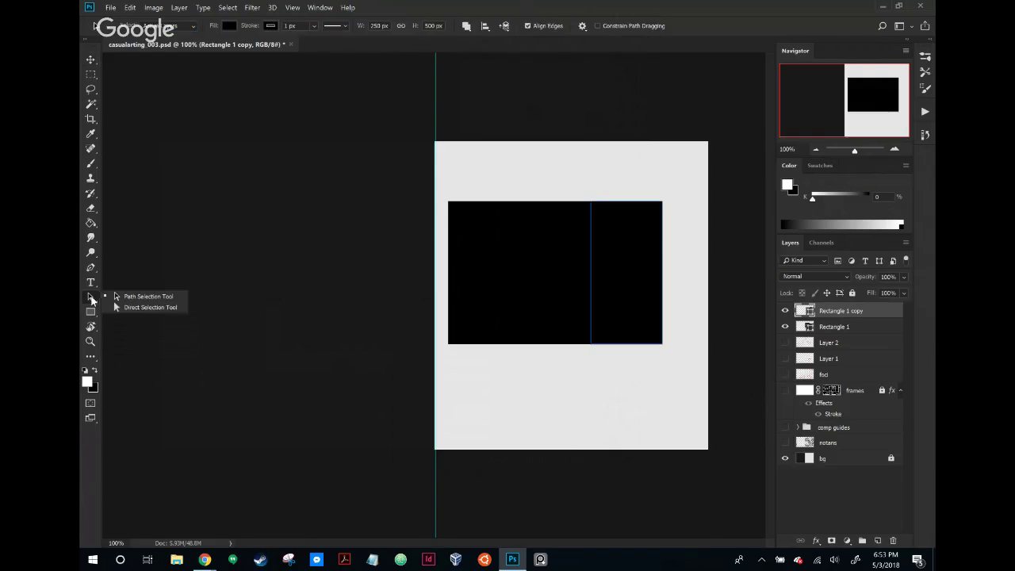
{"action": "left_click", "coordinate": [147, 296]}
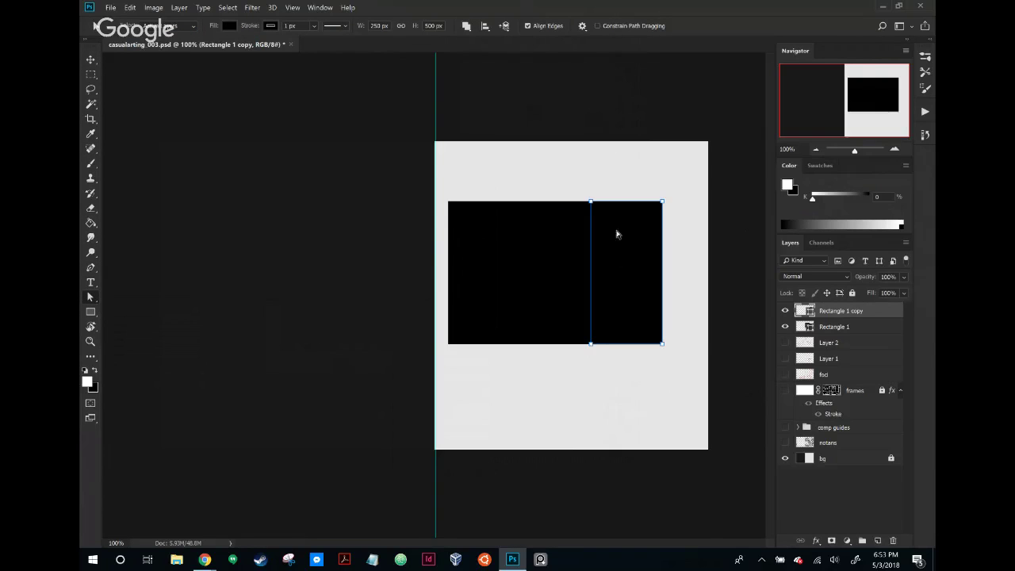
{"action": "left_click", "coordinate": [270, 27]}
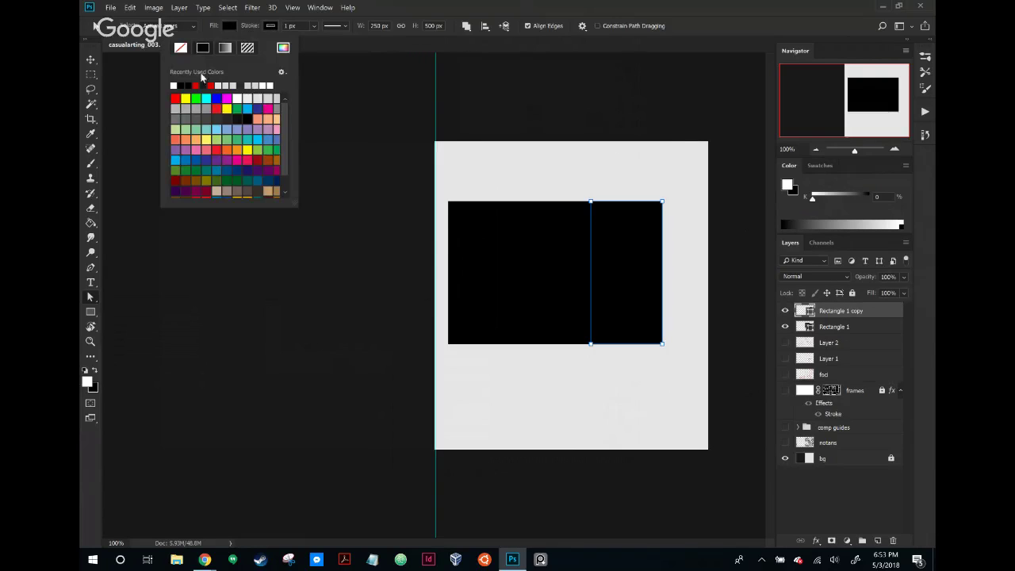
{"action": "left_click", "coordinate": [184, 50]}
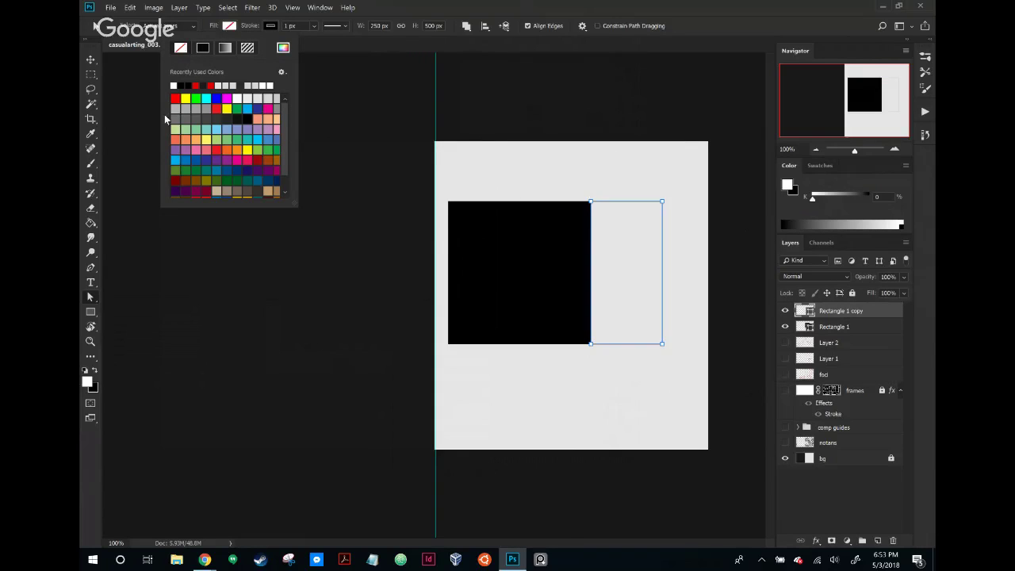
{"action": "left_click", "coordinate": [90, 61]}
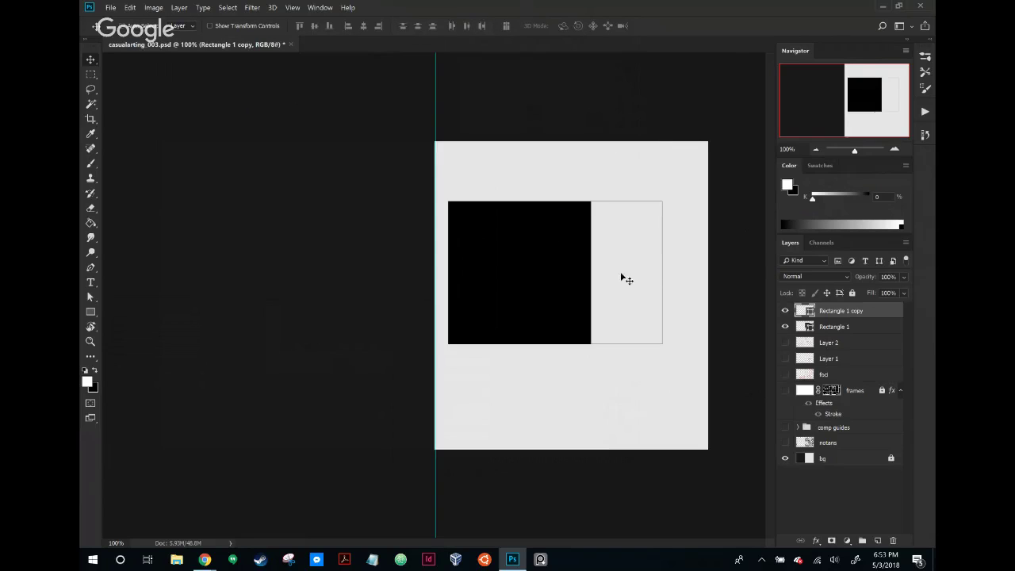
{"action": "left_click_drag", "start_coordinate": [465, 199], "coordinate": [669, 325]}
{"action": "mouse_move", "coordinate": [482, 174]}
{"action": "left_mouse_down"}
{"action": "mouse_move", "coordinate": [528, 220]}
{"action": "mouse_move", "coordinate": [481, 178]}
{"action": "left_mouse_up"}
{"action": "left_click", "coordinate": [88, 299]}
{"action": "left_click", "coordinate": [91, 64]}
{"action": "left_click", "coordinate": [90, 312]}
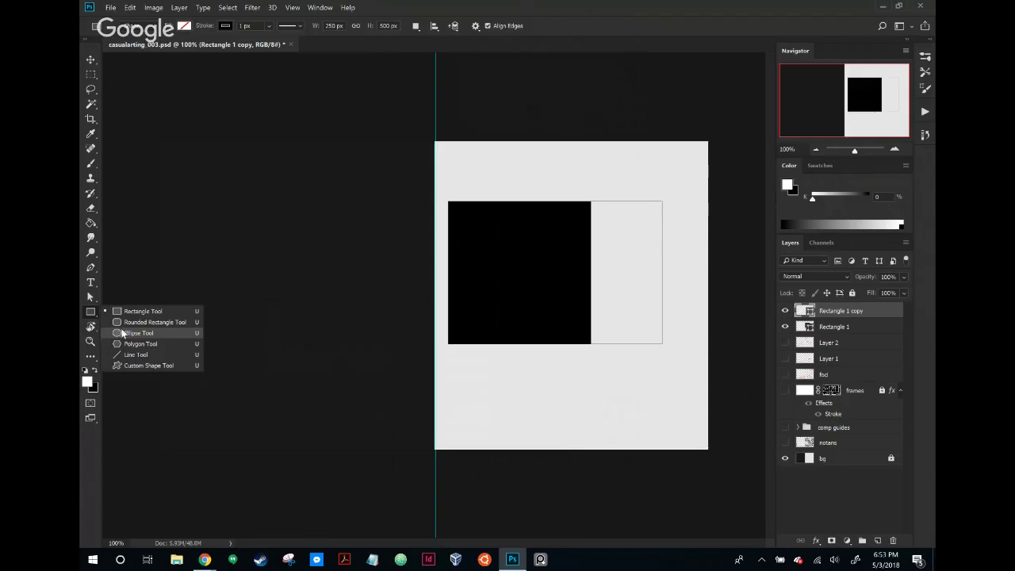
{"action": "left_click", "coordinate": [157, 331]}
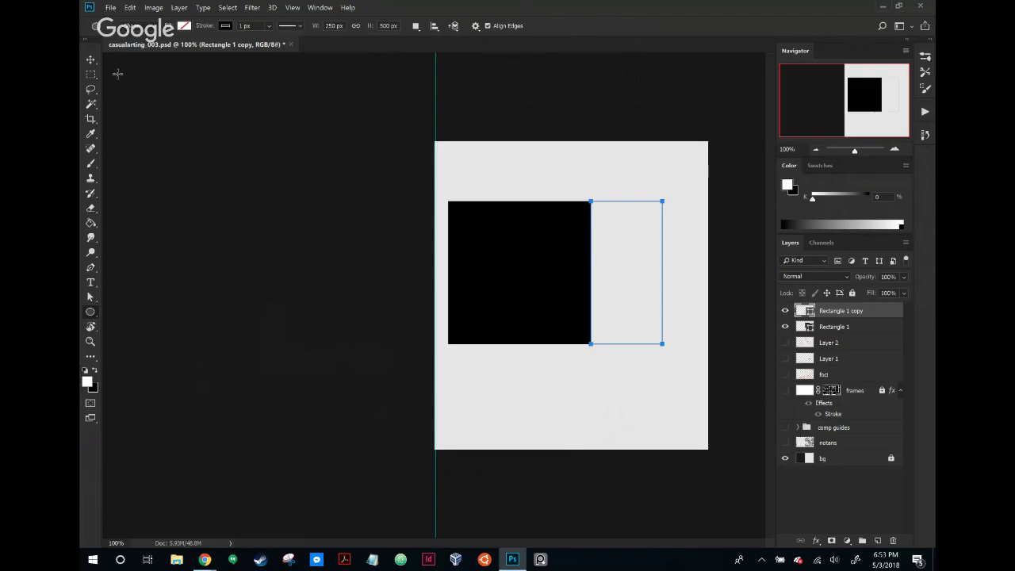
{"action": "left_click", "coordinate": [92, 62]}
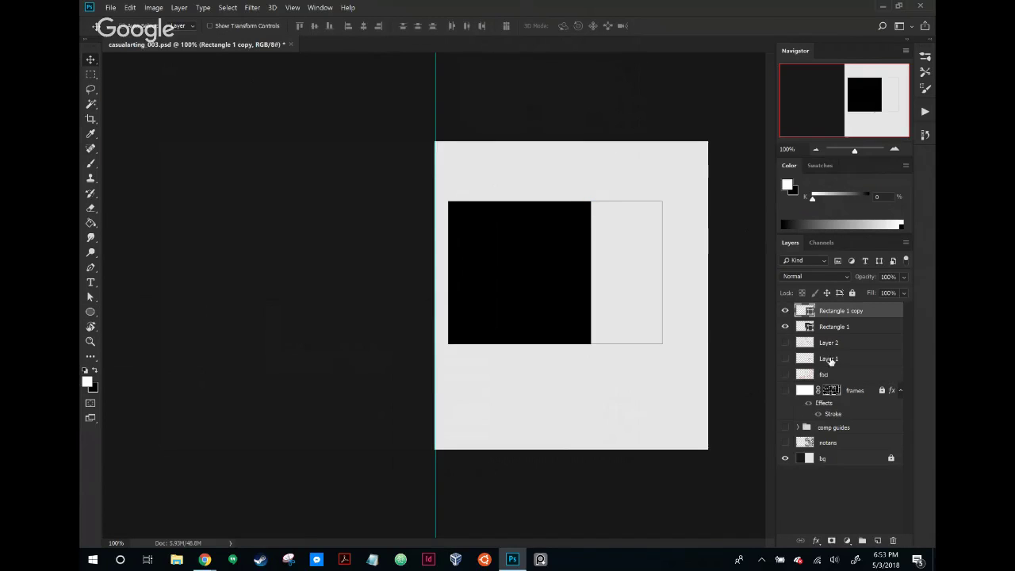
Rename the black square's layer "square" and the narrow outlined shape's layer "rectangle"
{"action": "left_click", "coordinate": [518, 249]}
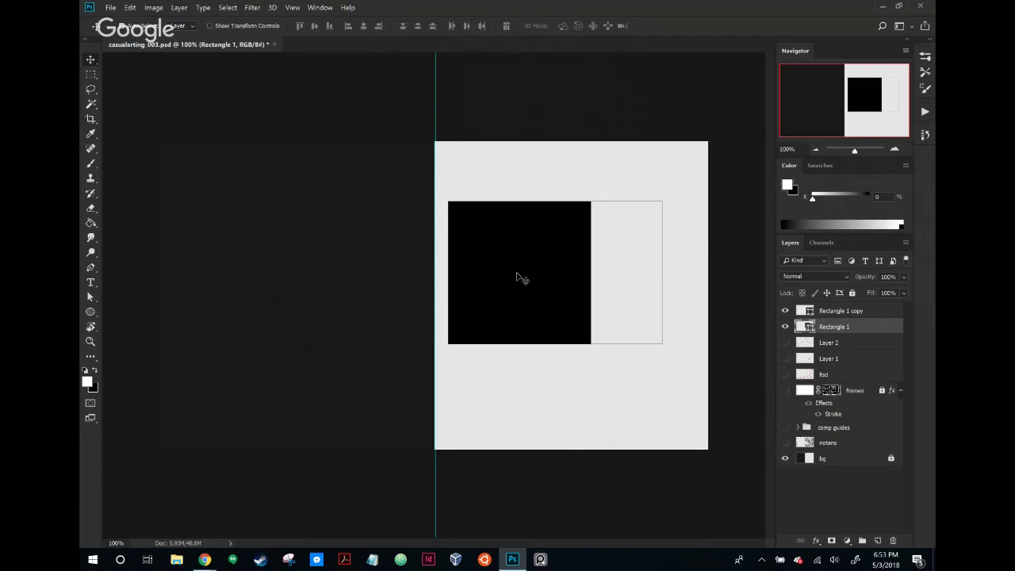
{"action": "double_click", "coordinate": [833, 326]}
{"action": "type", "text": "square"}
{"action": "key", "text": "Return"}
{"action": "double_click", "coordinate": [846, 313]}
{"action": "type", "text": "rect"}
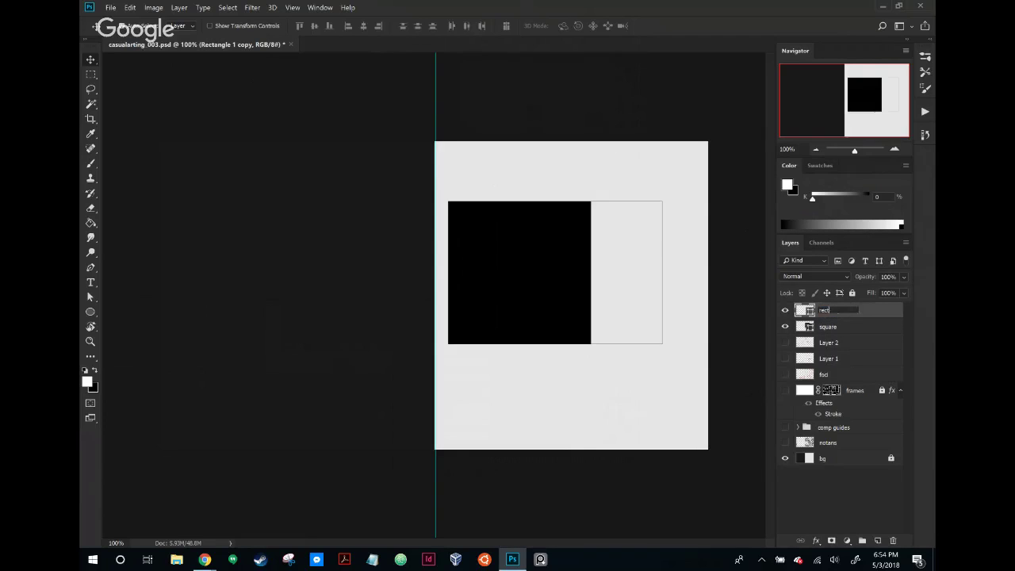
{"action": "type", "text": "angle"}
{"action": "left_click", "coordinate": [851, 326]}
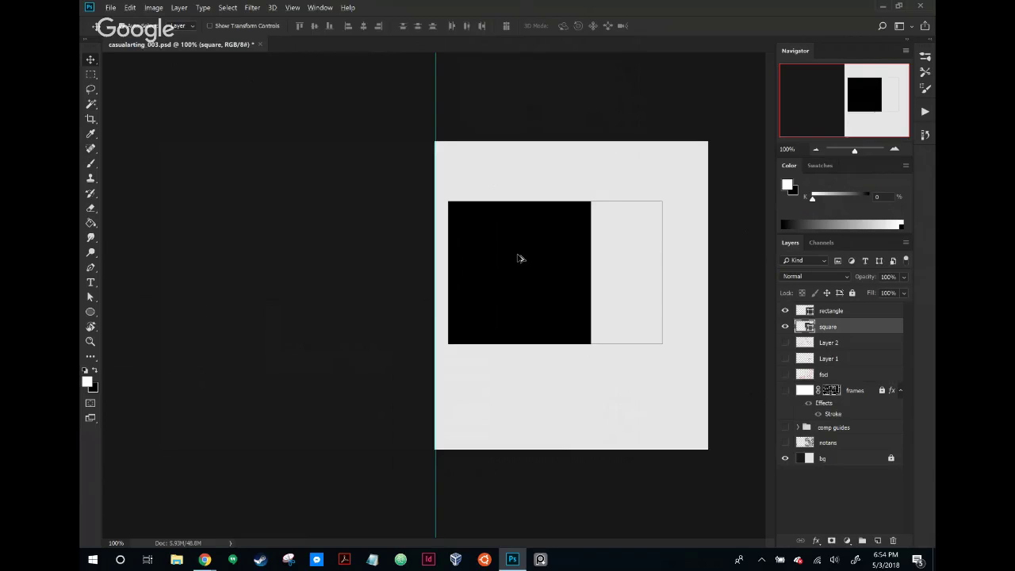
Try scaling the black square down around its center with Free Transform and undo the scaling
{"action": "mouse_move", "coordinate": [520, 257]}
{"action": "left_mouse_down"}
{"action": "mouse_move", "coordinate": [542, 277]}
{"action": "mouse_move", "coordinate": [521, 254]}
{"action": "left_mouse_up"}
{"action": "key", "text": "ctrl+t"}
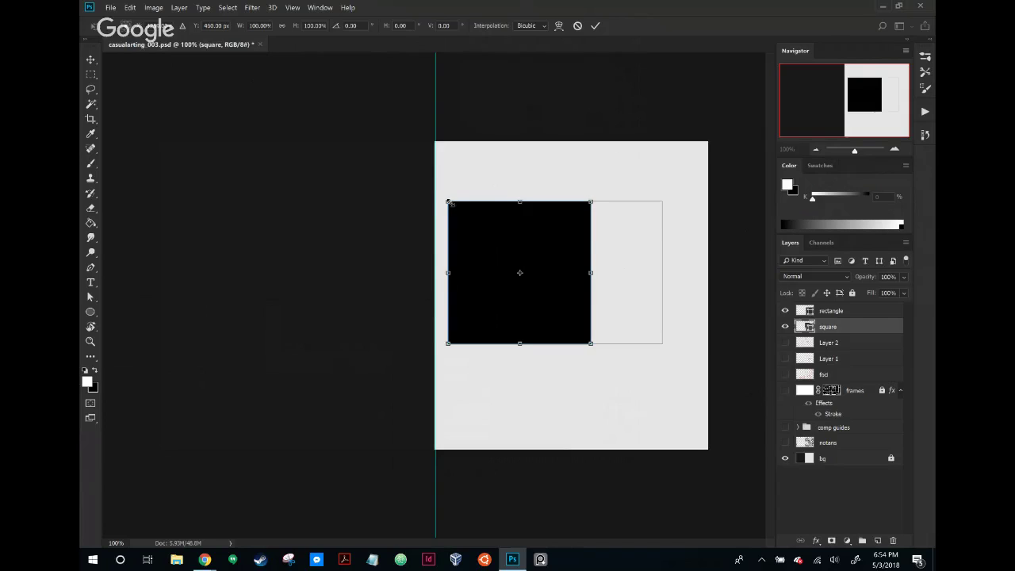
{"action": "left_click_drag", "start_coordinate": [449, 202], "coordinate": [460, 211]}
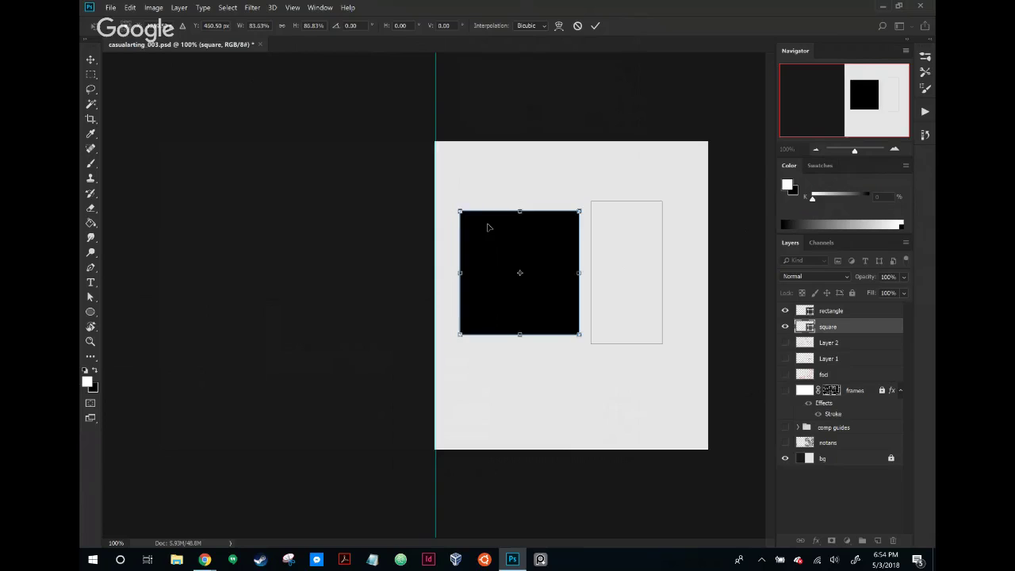
{"action": "key", "text": "ctrl+z"}
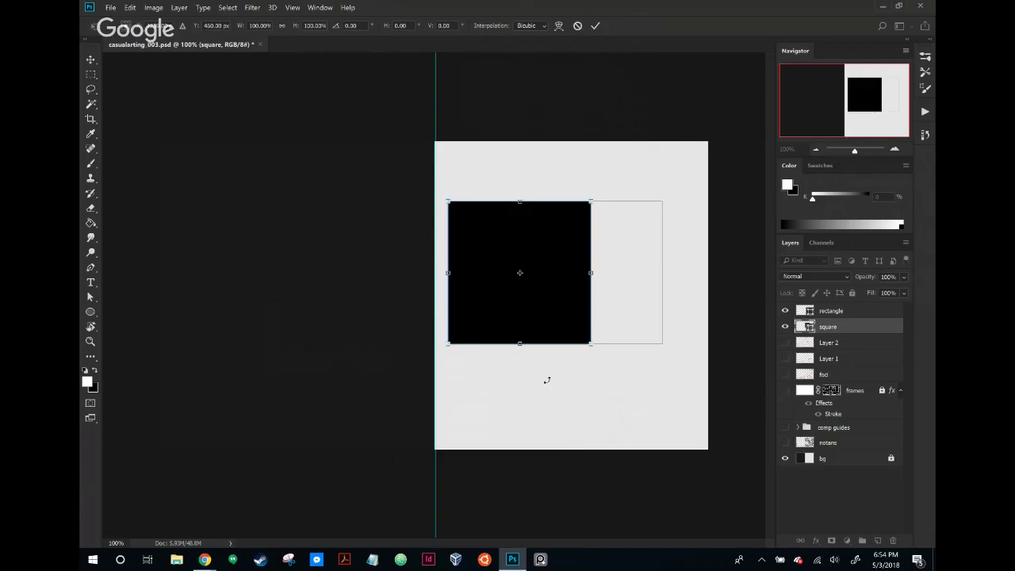
{"action": "key", "text": "Return"}
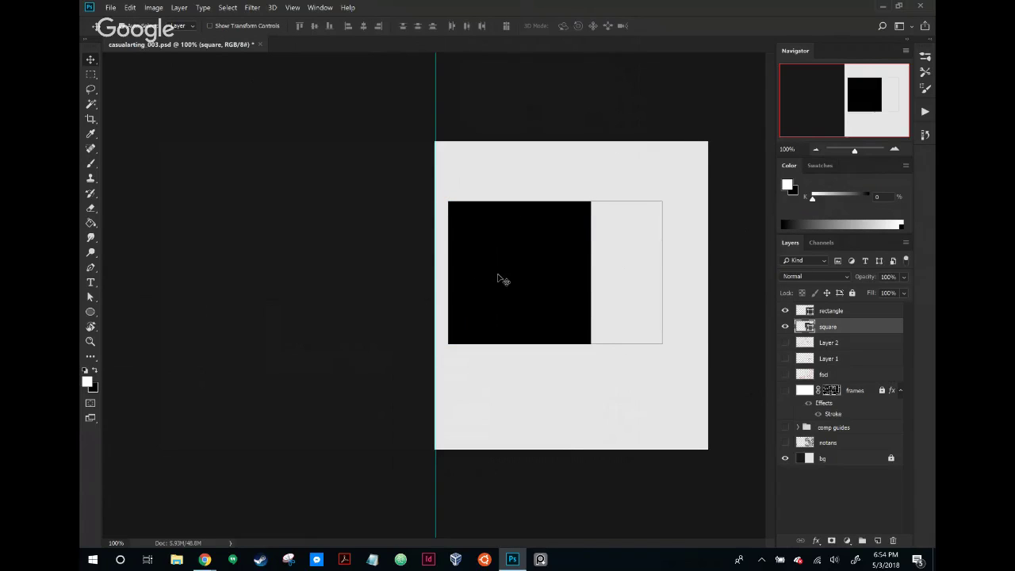
Duplicate the square, align the copy exactly over the original, and scale it to 96.81% around its center
{"action": "left_click_drag", "start_coordinate": [503, 277], "coordinate": [611, 383]}
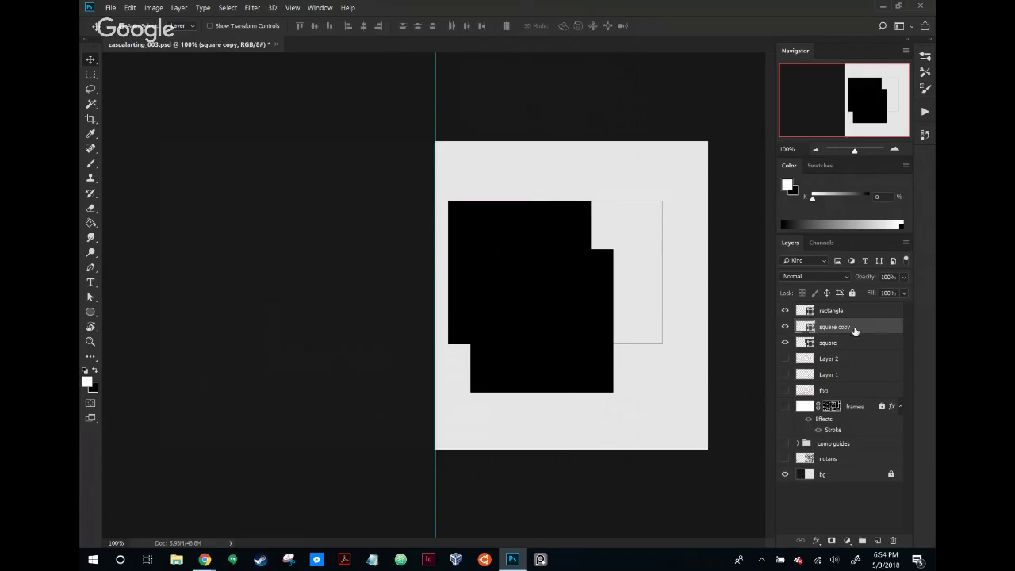
{"action": "left_click_drag", "start_coordinate": [596, 370], "coordinate": [545, 314]}
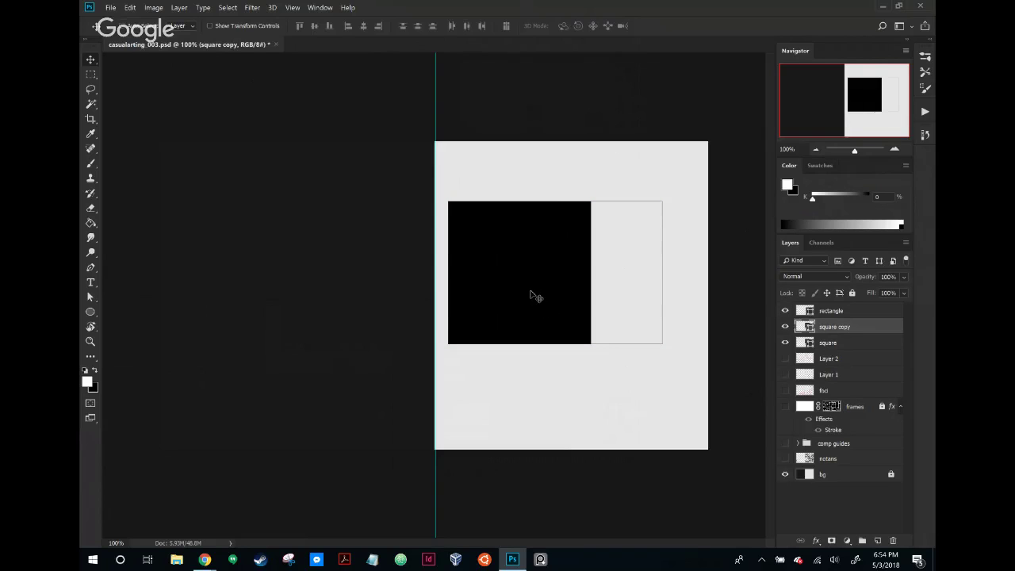
{"action": "key", "text": "ctrl+t"}
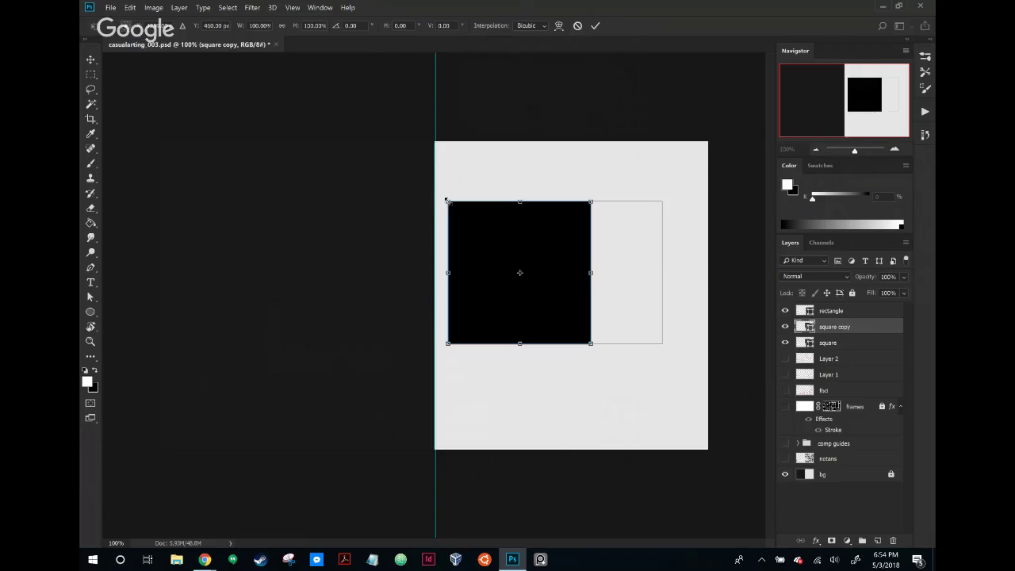
{"action": "mouse_move", "coordinate": [446, 200]}
{"action": "left_mouse_down"}
{"action": "mouse_move", "coordinate": [456, 208]}
{"action": "mouse_move", "coordinate": [450, 198]}
{"action": "left_mouse_up"}
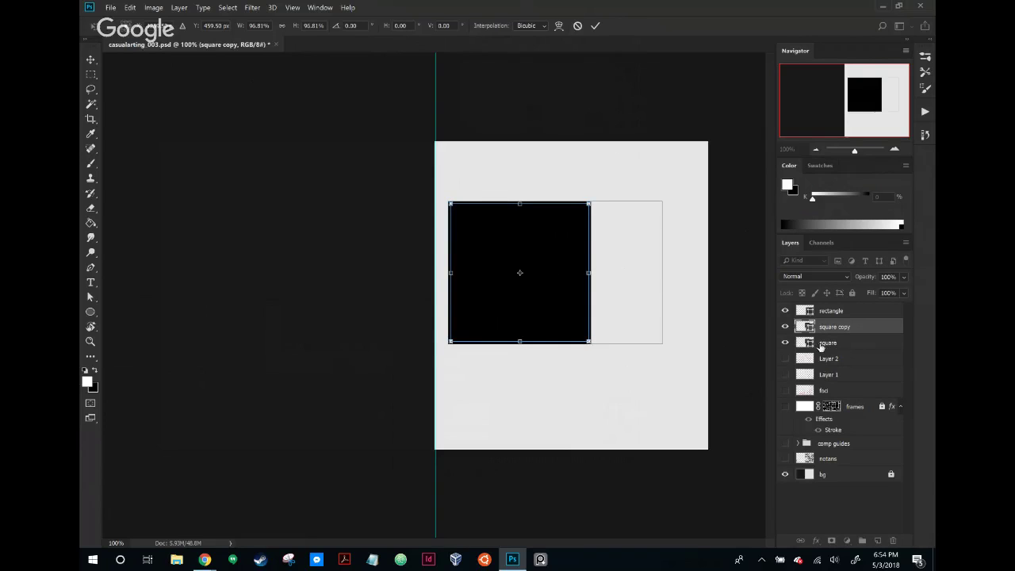
{"action": "key", "text": "Return"}
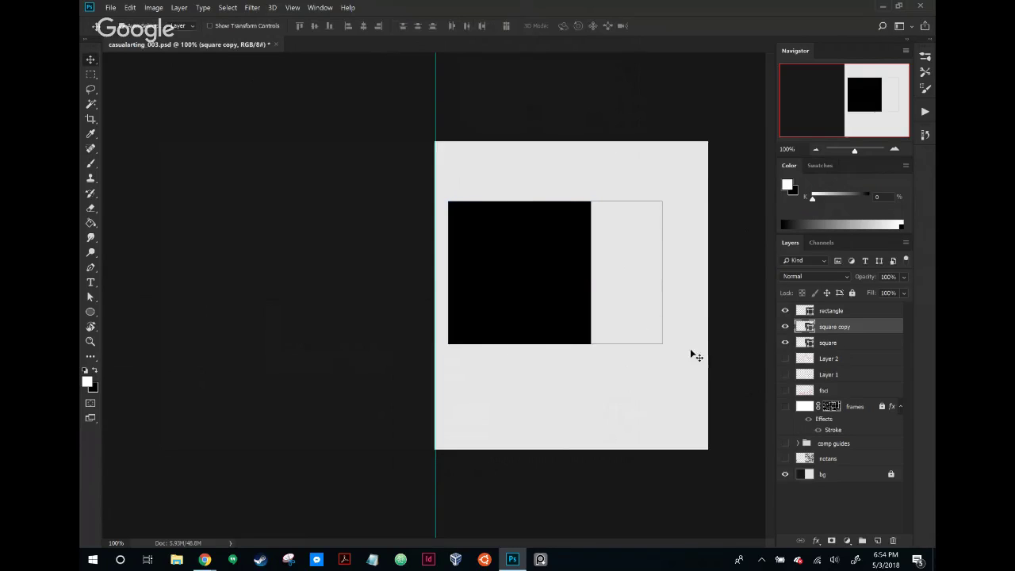
Select both square layers and combine them with Subtract Front Shape to leave a hollow frame
{"action": "left_click", "coordinate": [829, 343], "text": "shift"}
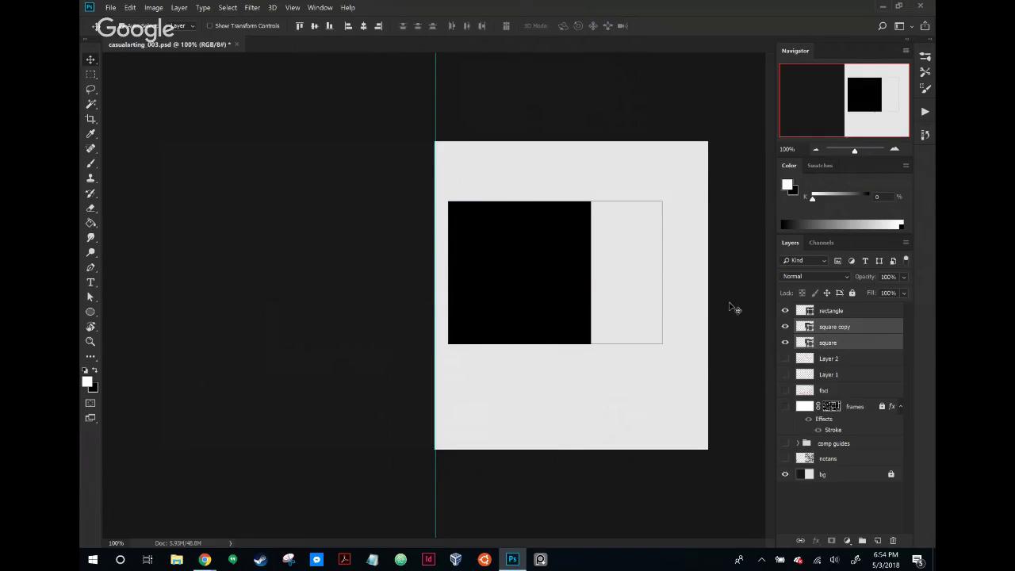
{"action": "right_click", "coordinate": [520, 299]}
{"action": "left_click", "coordinate": [495, 291]}
{"action": "left_click", "coordinate": [161, 7]}
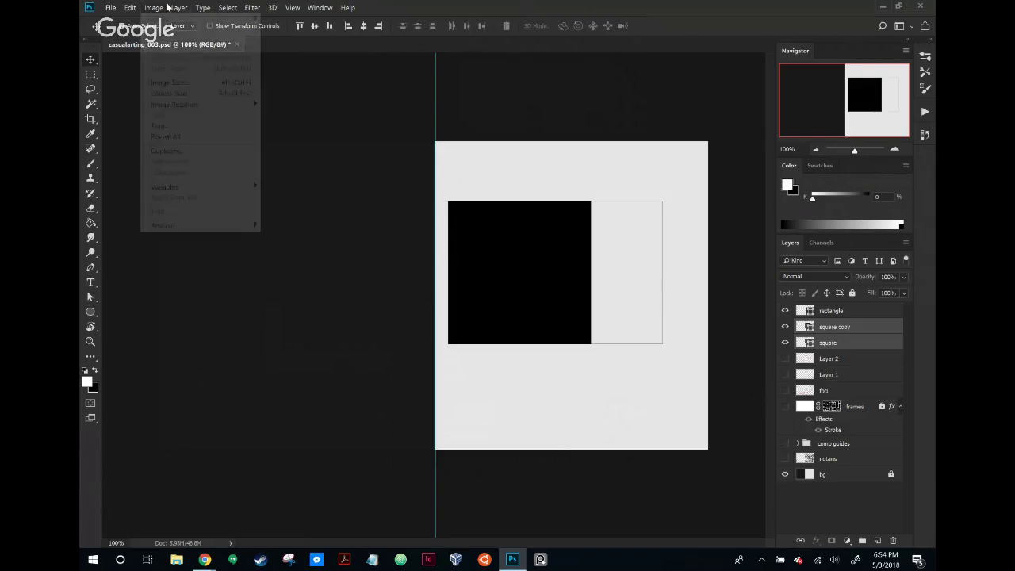
{"action": "mouse_move", "coordinate": [230, 8]}
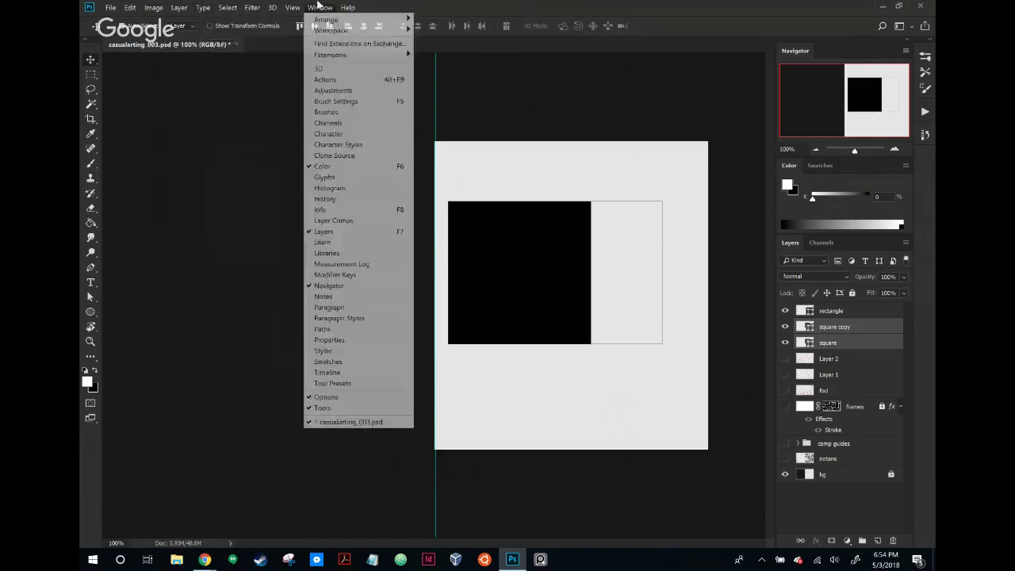
{"action": "mouse_move", "coordinate": [294, 8]}
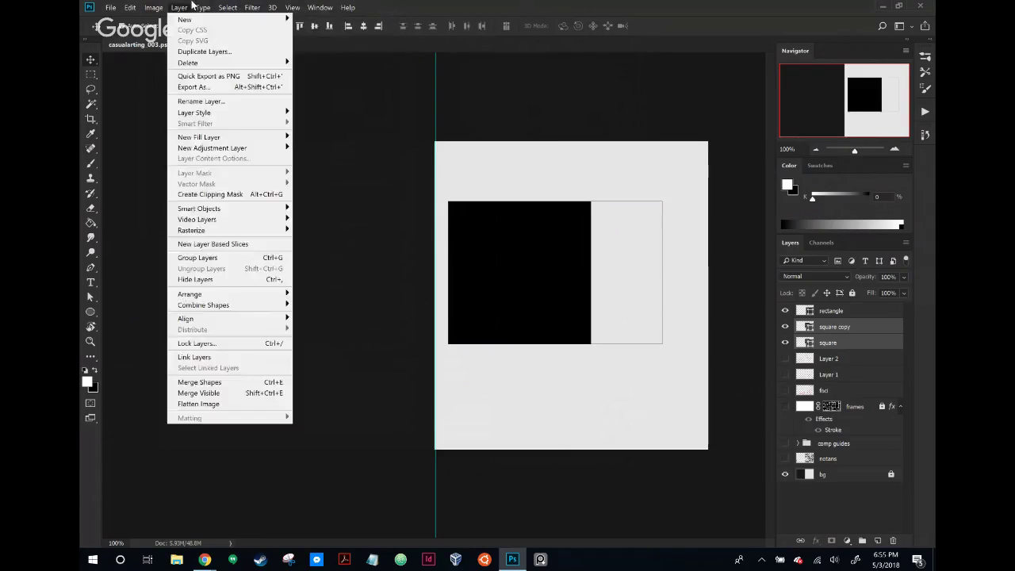
{"action": "mouse_move", "coordinate": [139, 7]}
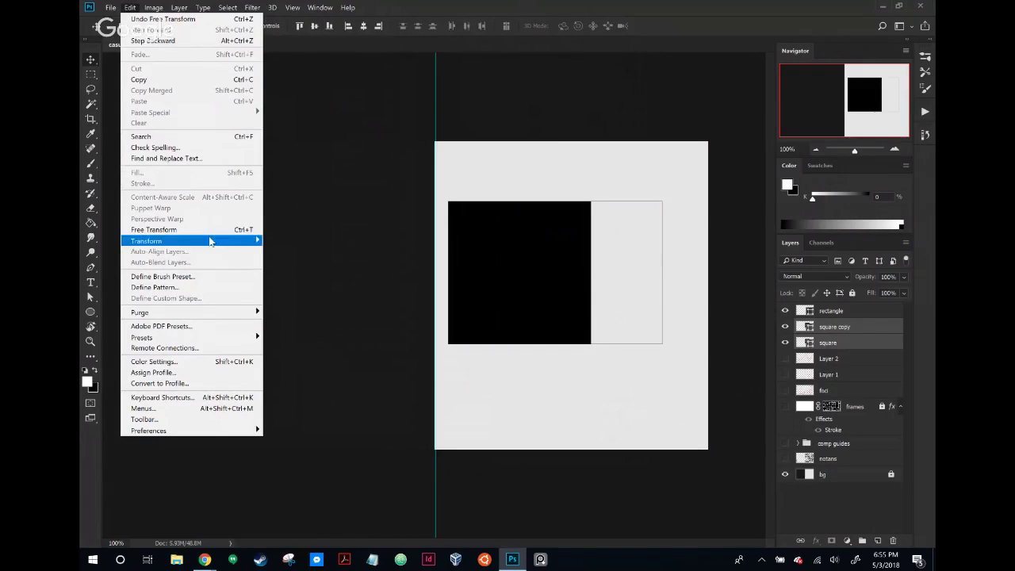
{"action": "mouse_move", "coordinate": [212, 241]}
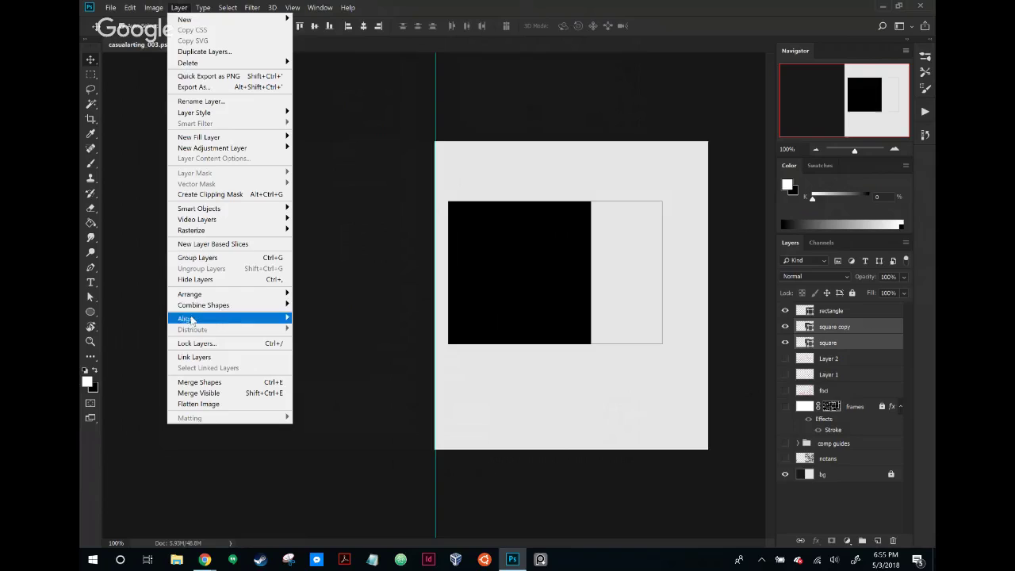
{"action": "mouse_move", "coordinate": [211, 305]}
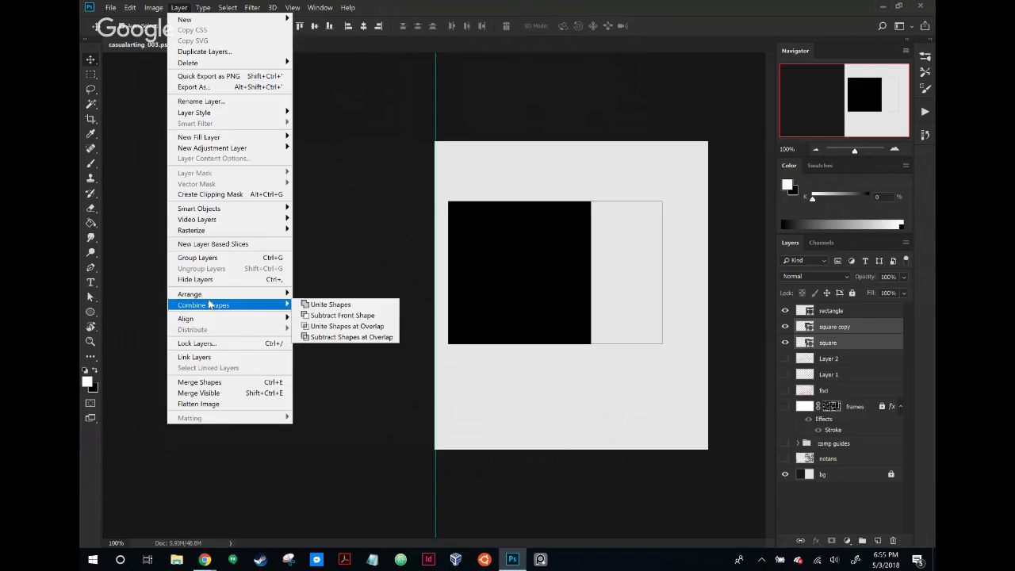
{"action": "left_click", "coordinate": [371, 317]}
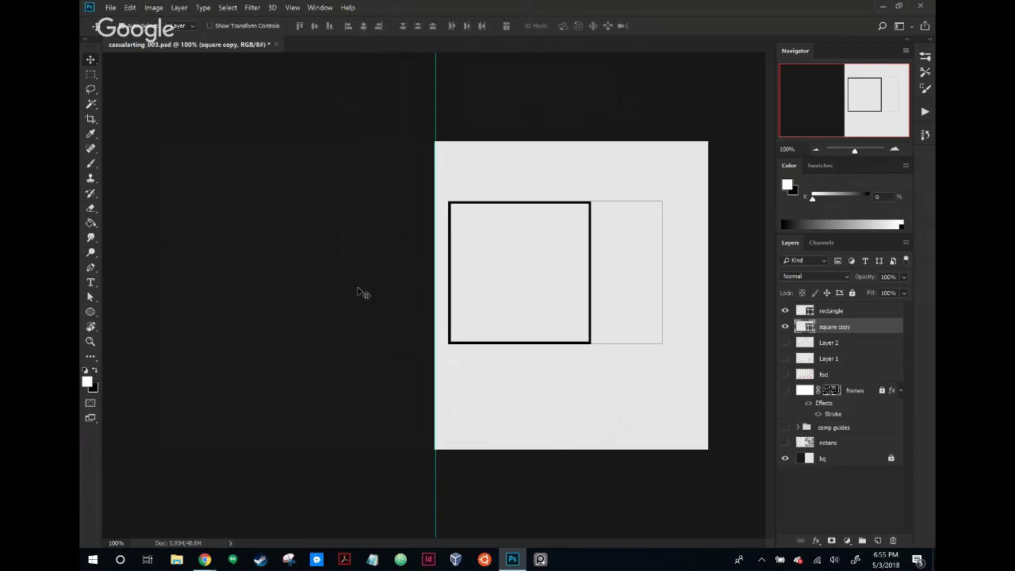
Undo the shape subtraction along with the scaling and duplication of the square
{"action": "key", "text": "ctrl+z"}
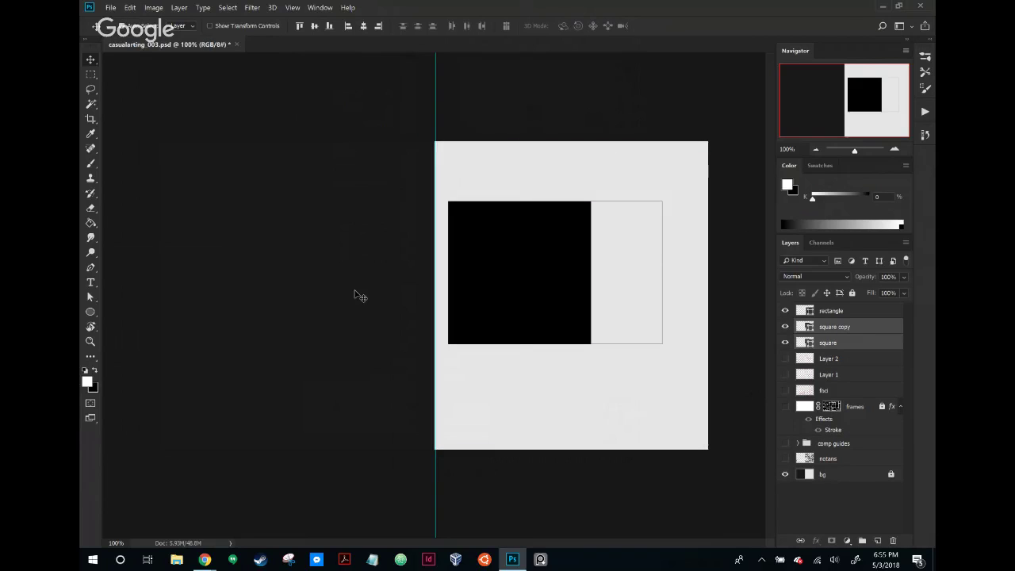
{"action": "key", "text": "ctrl+z"}
{"action": "key", "text": "ctrl+z"}
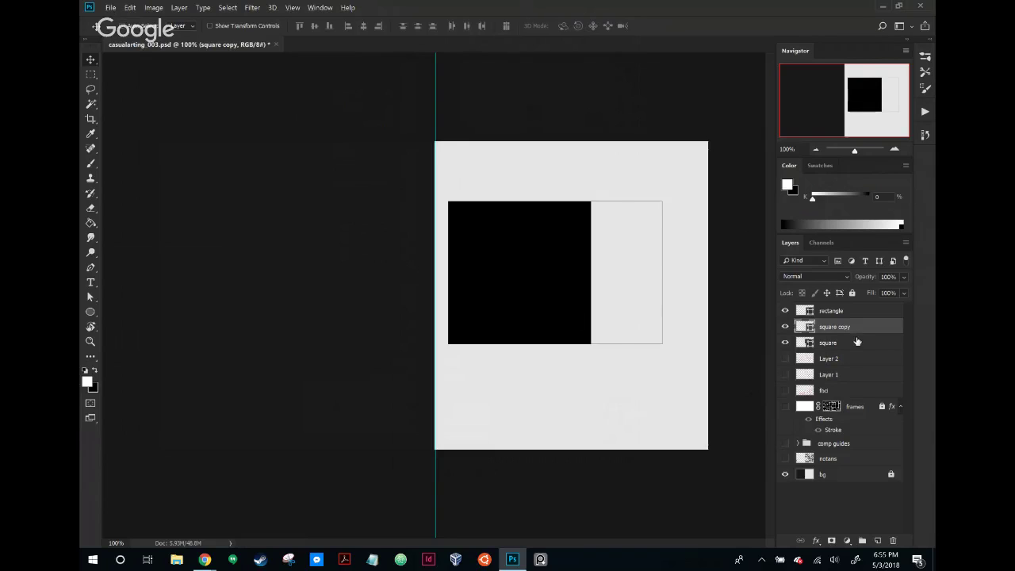
{"action": "key", "text": "ctrl+alt+z"}
{"action": "key", "text": "ctrl+alt+z"}
Remove the fill from the square layer's shape so only its black 1 px outline remains
{"action": "left_click", "coordinate": [849, 333]}
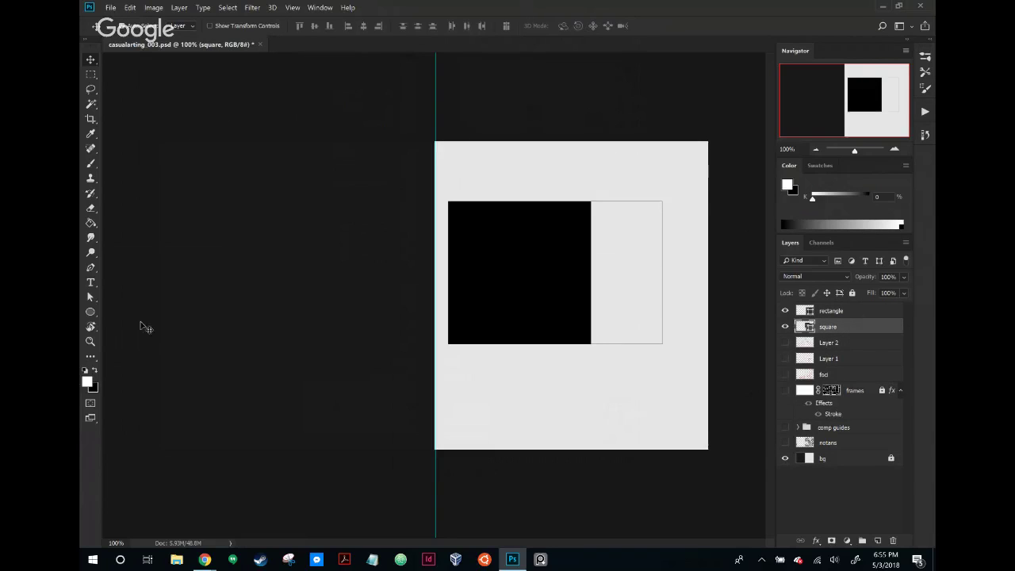
{"action": "left_click", "coordinate": [88, 296]}
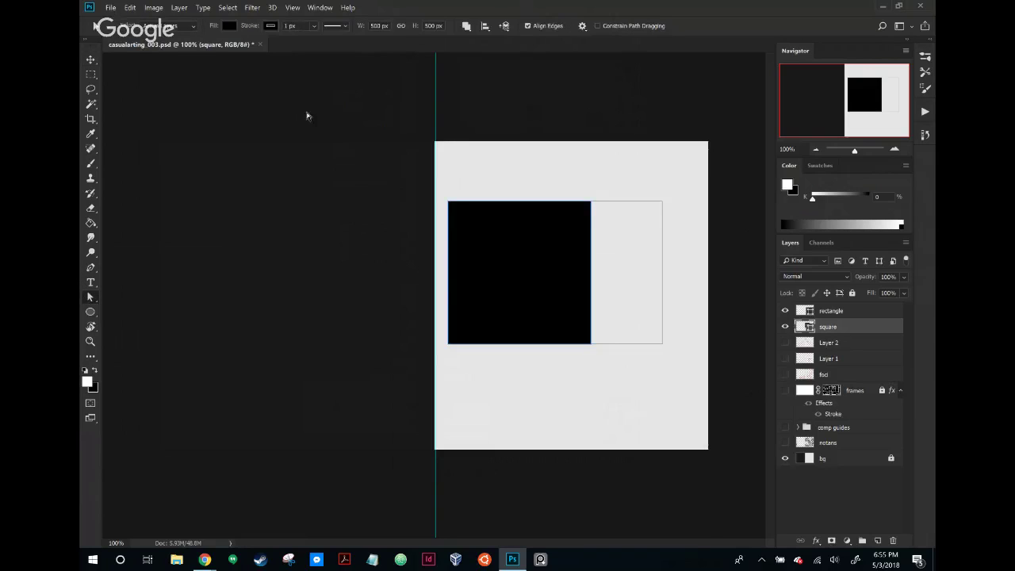
{"action": "left_click", "coordinate": [540, 252]}
{"action": "left_click", "coordinate": [228, 28]}
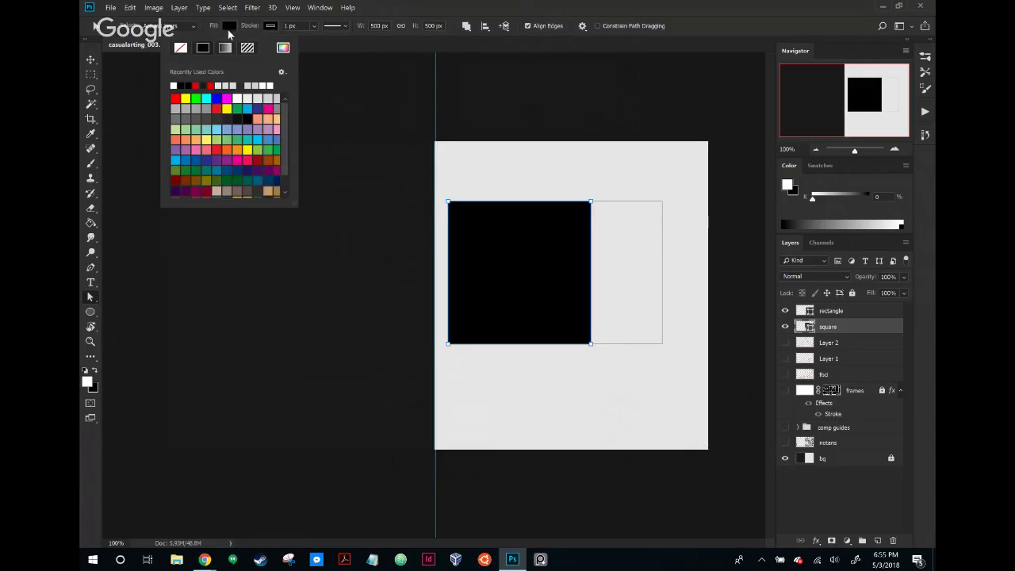
{"action": "left_click", "coordinate": [181, 48]}
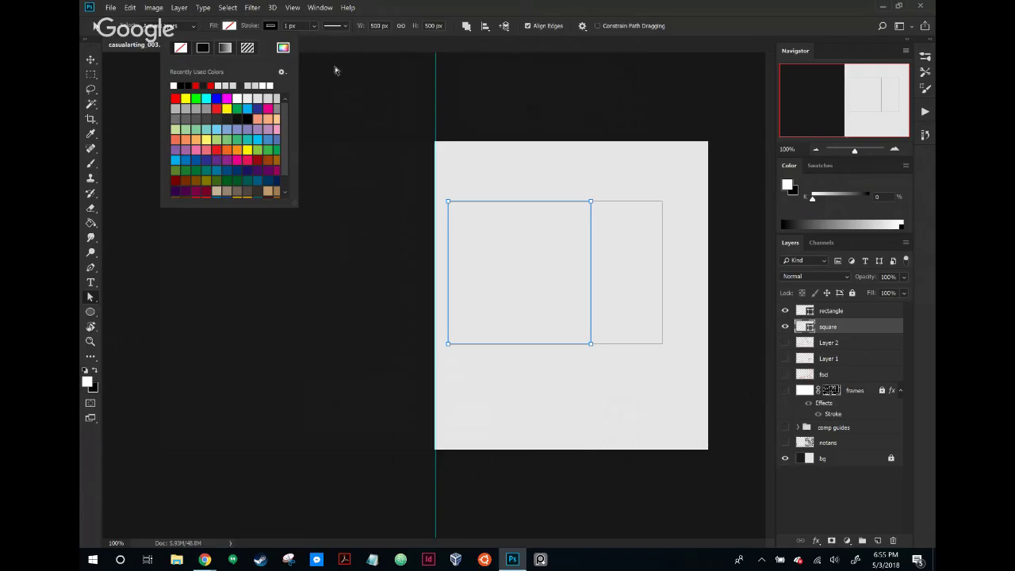
{"action": "left_click", "coordinate": [516, 149]}
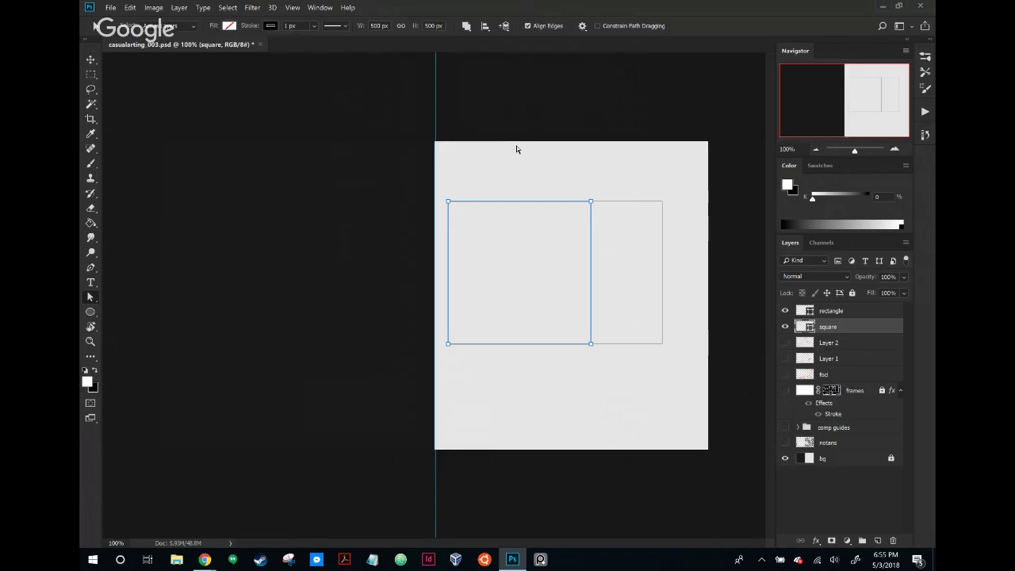
{"action": "left_click", "coordinate": [632, 186]}
{"action": "left_click", "coordinate": [91, 62]}
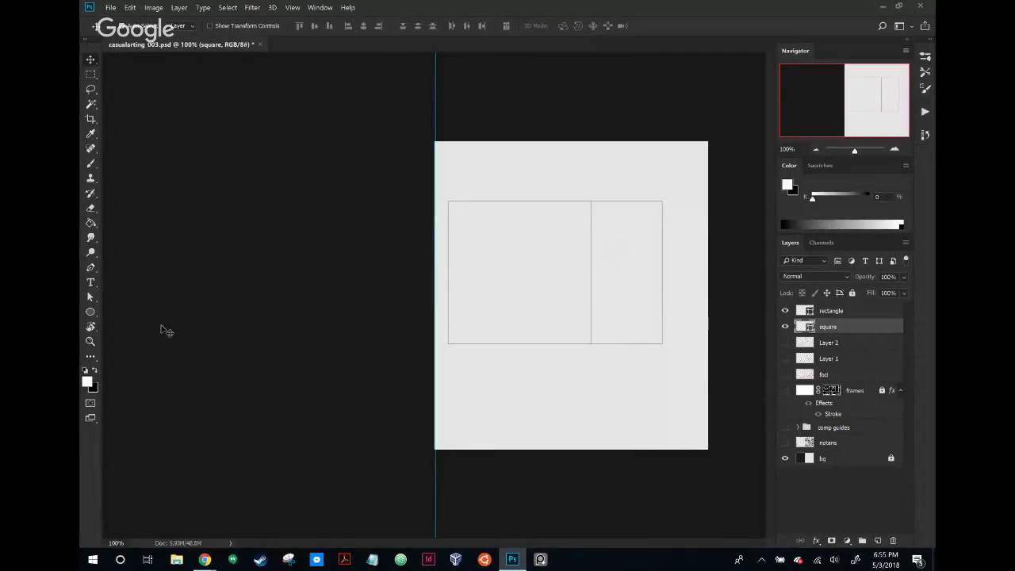
Draw an unfilled circle about 996 px in diameter, centered on the square's lower-right corner and snapped to its top and left edges
{"action": "left_click", "coordinate": [90, 312]}
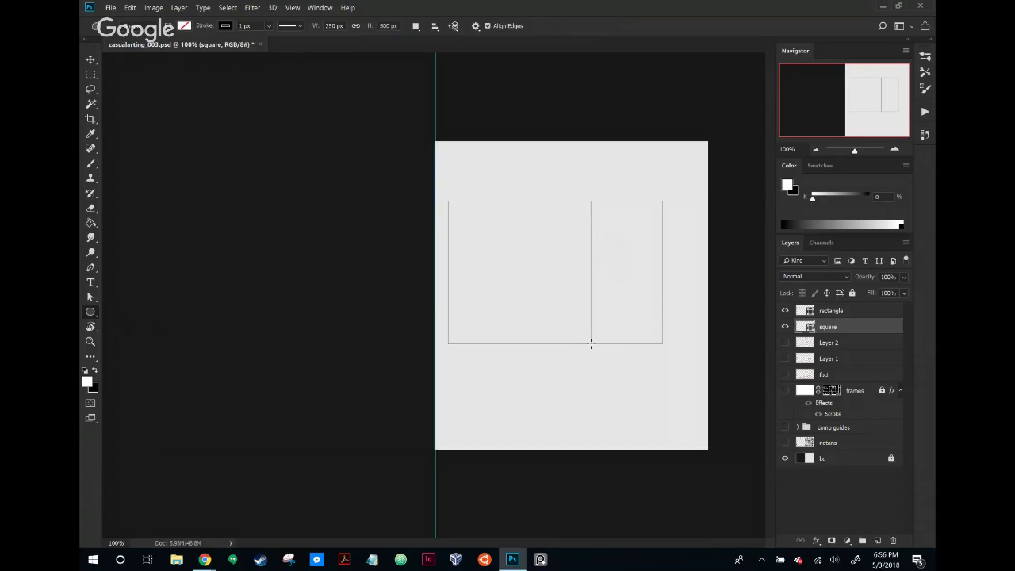
{"action": "left_click_drag", "start_coordinate": [591, 345], "coordinate": [733, 519]}
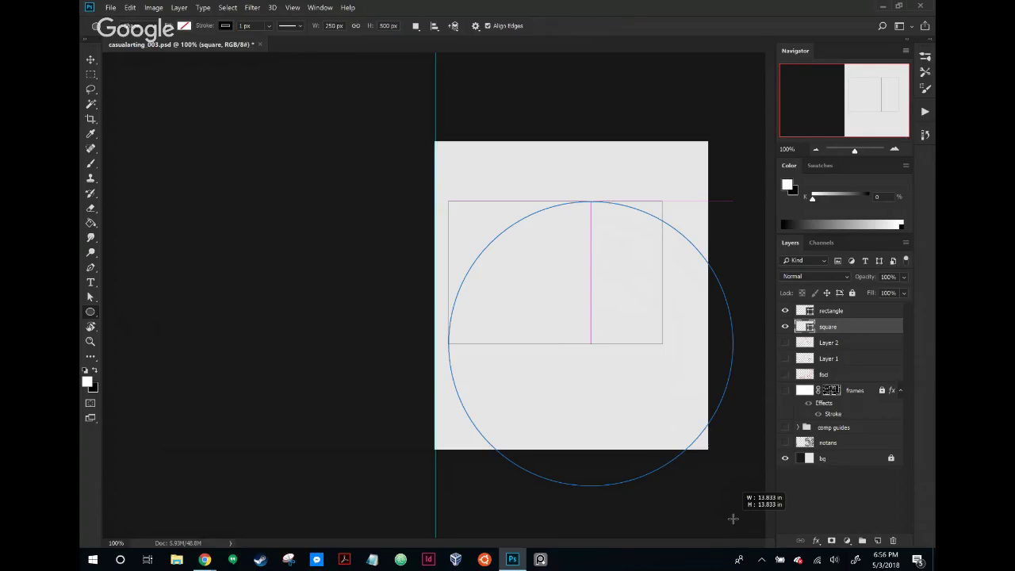
{"action": "left_click_drag", "start_coordinate": [733, 520], "coordinate": [733, 499]}
{"action": "key", "text": "space"}
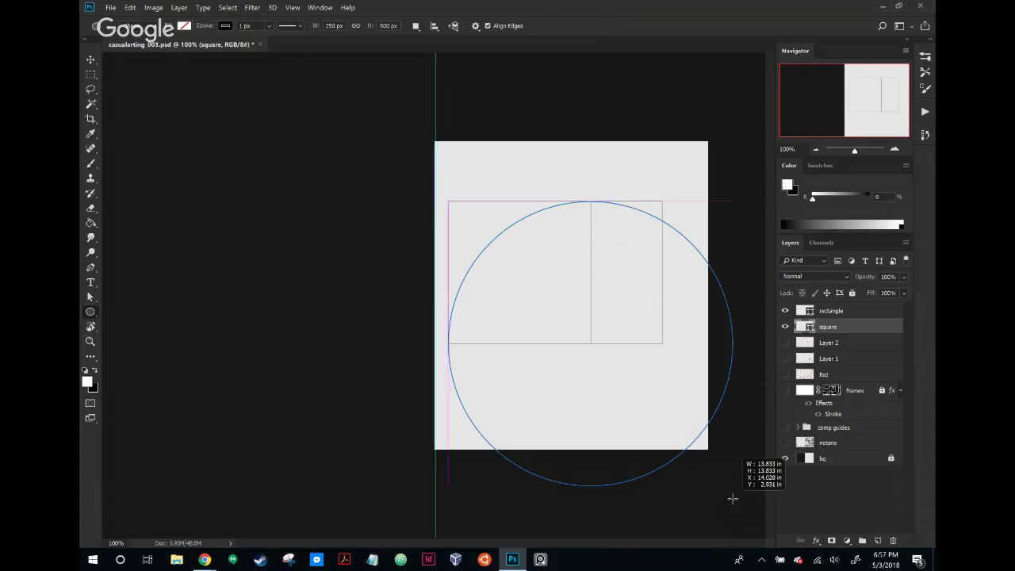
{"action": "left_click_drag", "start_coordinate": [733, 498], "coordinate": [733, 499]}
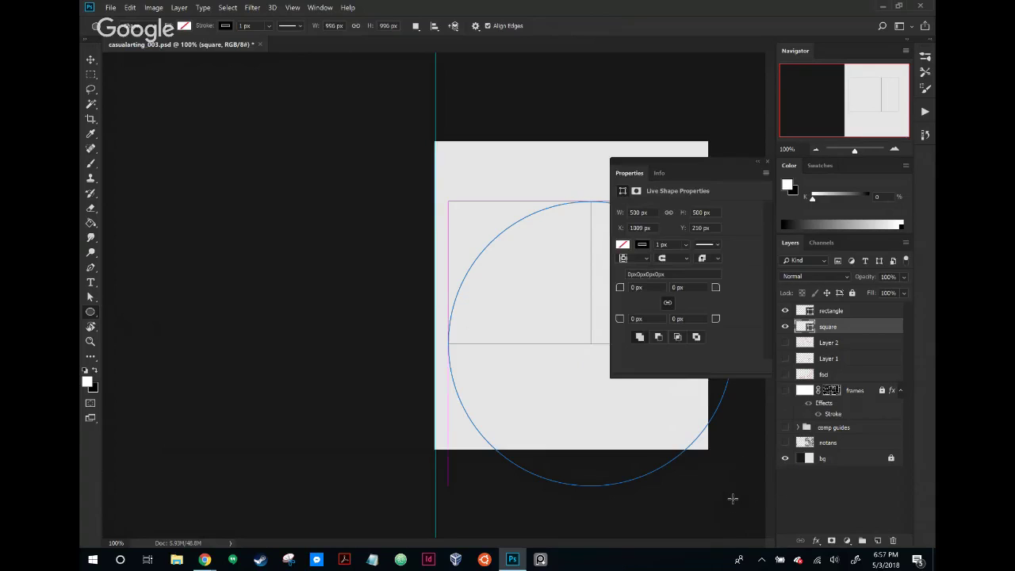
{"action": "key", "text": "alt+space"}
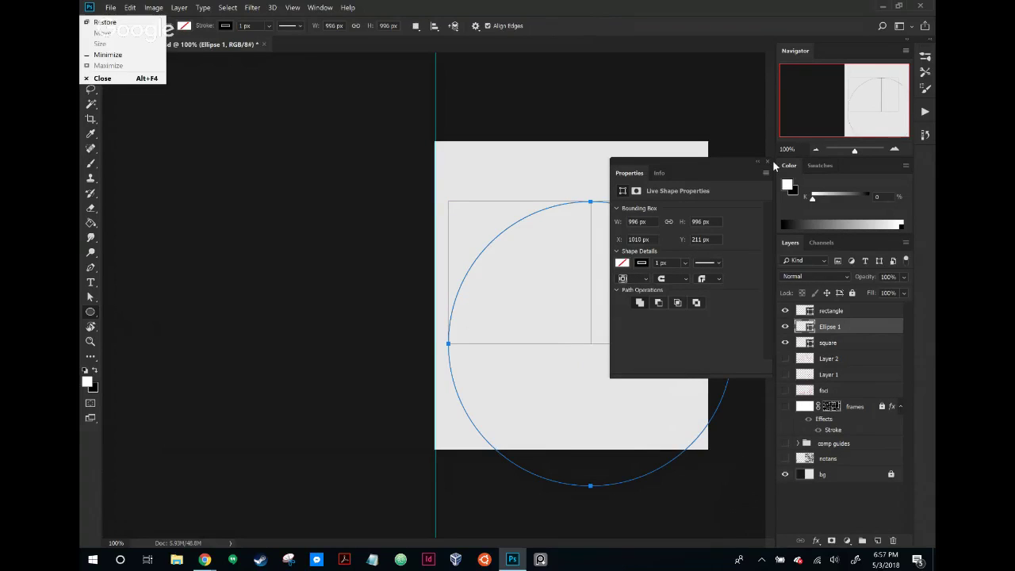
{"action": "key", "text": "Escape"}
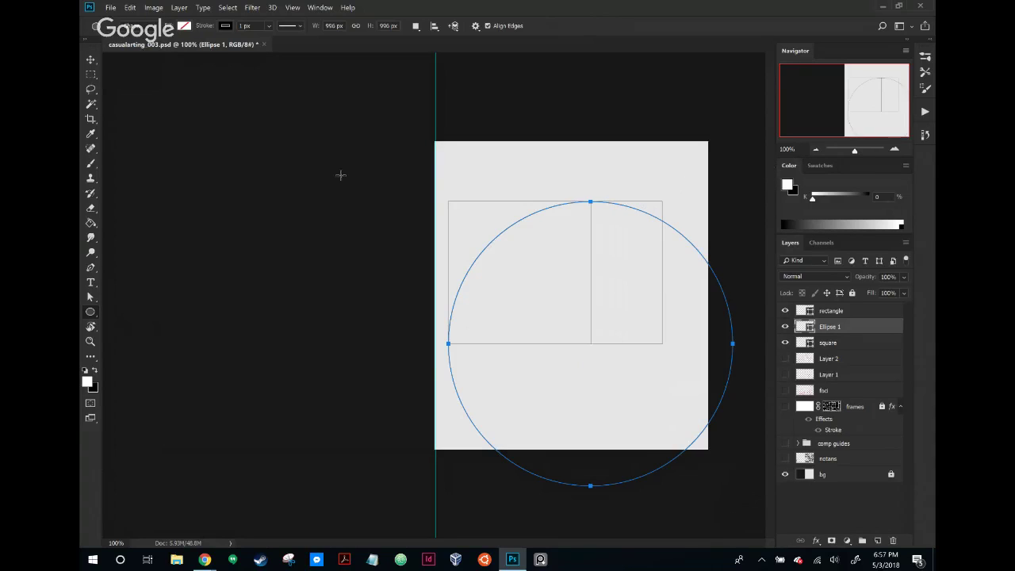
{"action": "left_click", "coordinate": [95, 64]}
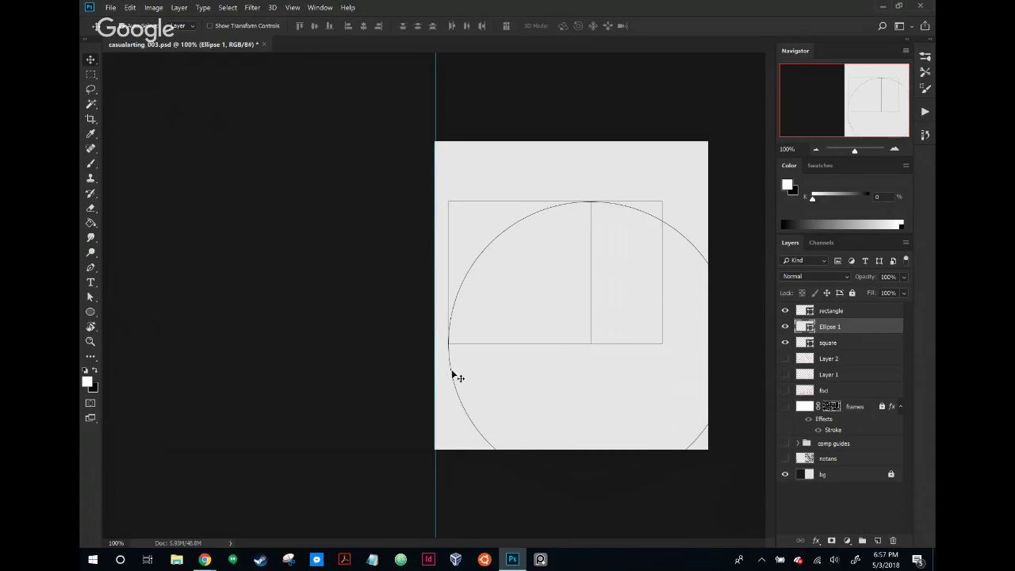
{"action": "left_click", "coordinate": [503, 326]}
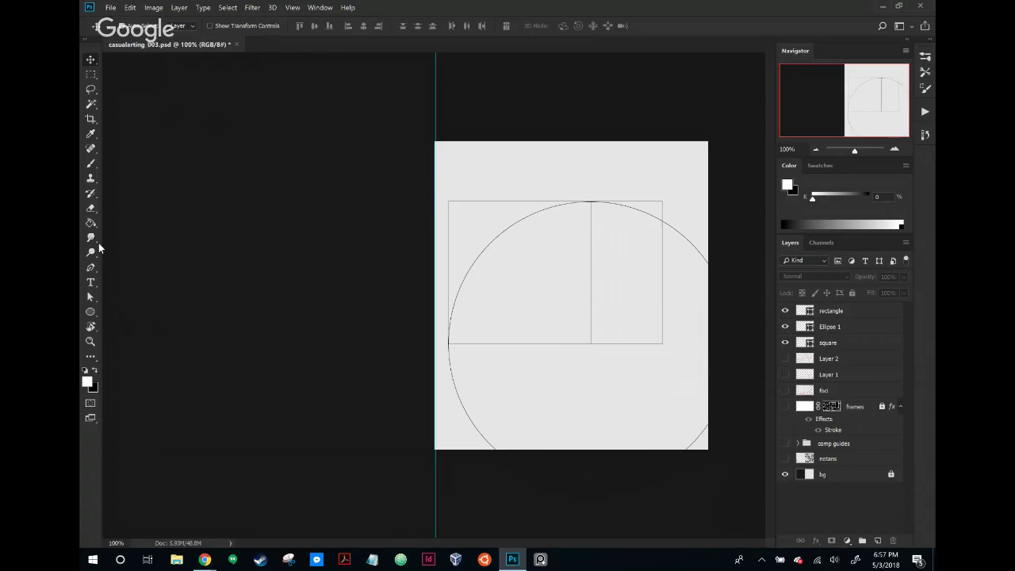
Select the Ellipse 1 layer and activate the Delete Anchor Point tool for editing the circle's path
{"action": "left_click", "coordinate": [91, 296]}
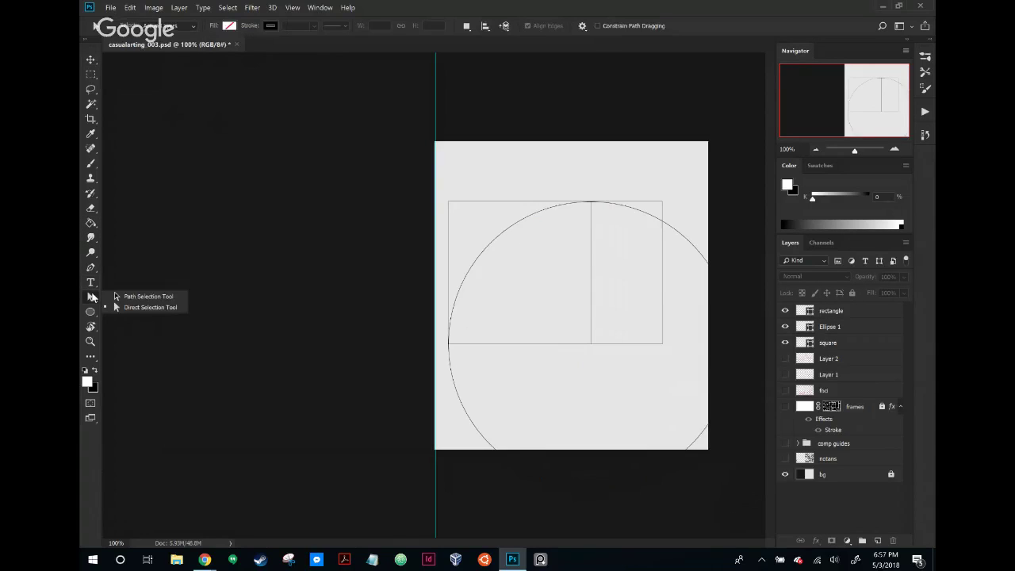
{"action": "right_click", "coordinate": [93, 270]}
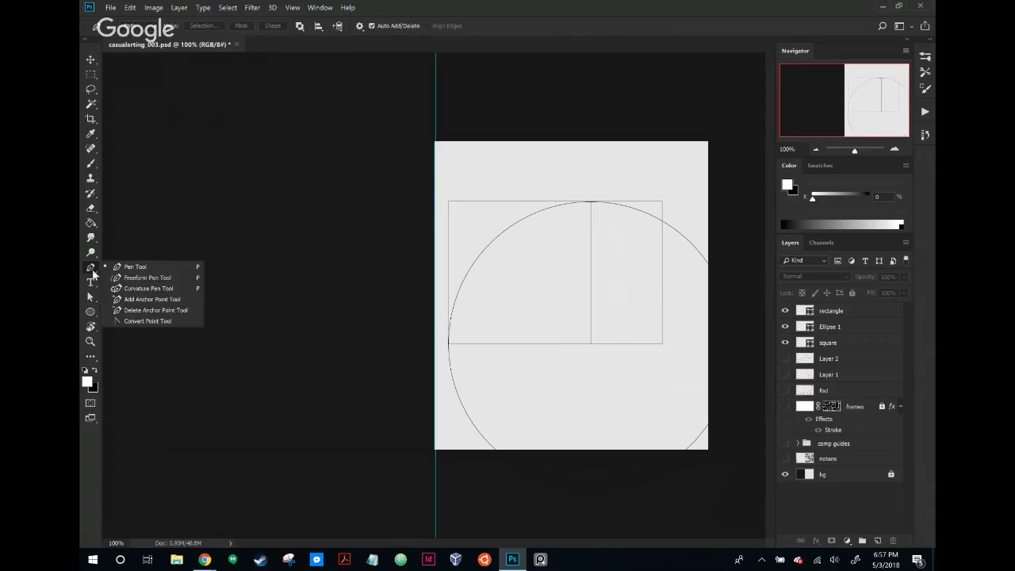
{"action": "left_click", "coordinate": [143, 311]}
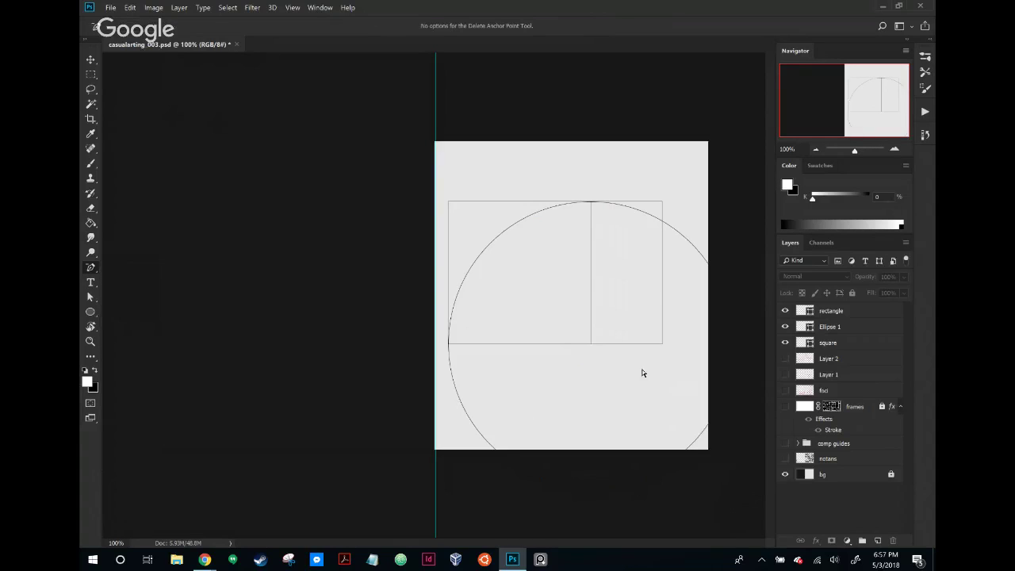
{"action": "left_click", "coordinate": [90, 296]}
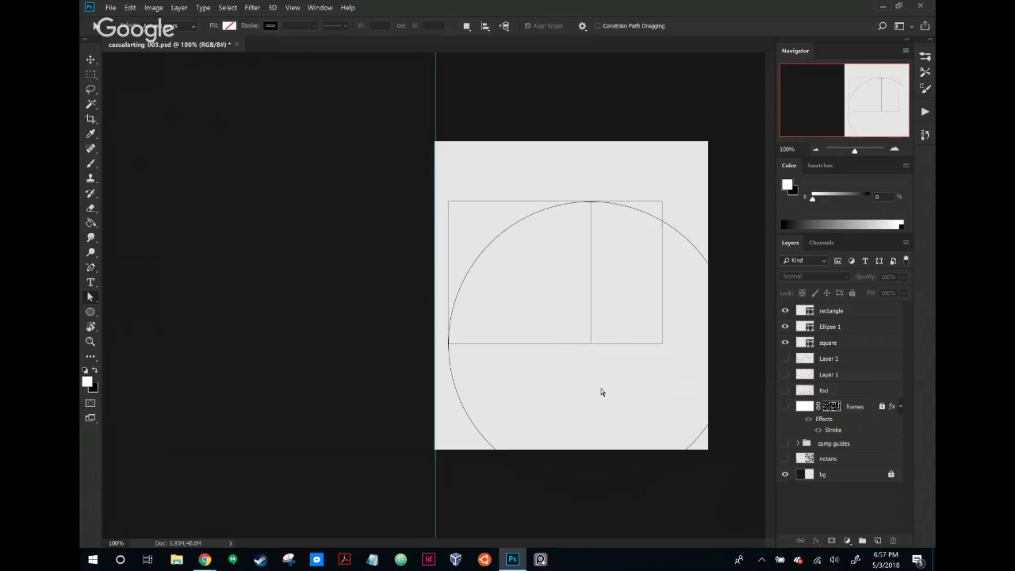
{"action": "left_click", "coordinate": [854, 329]}
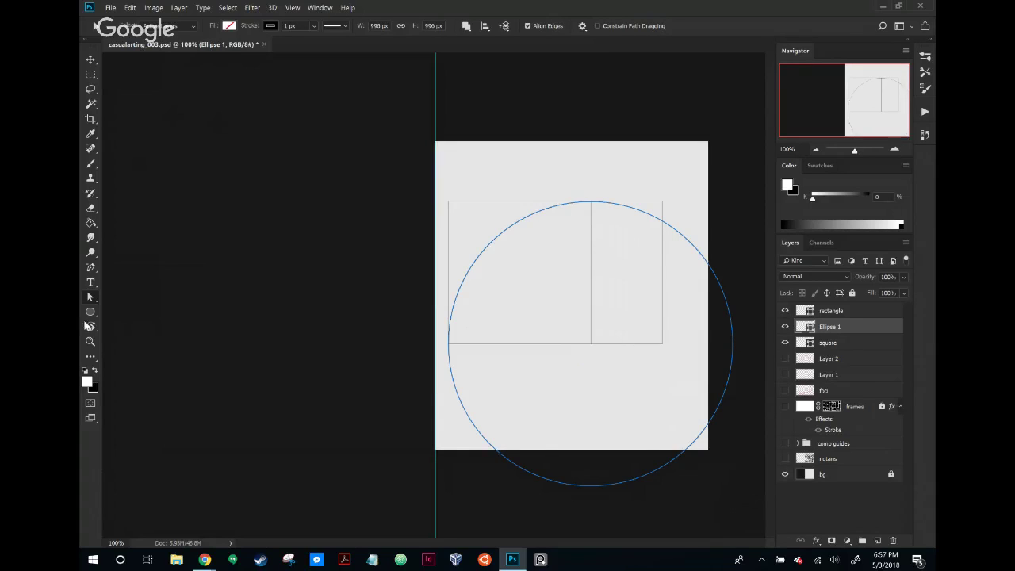
{"action": "left_click", "coordinate": [91, 267]}
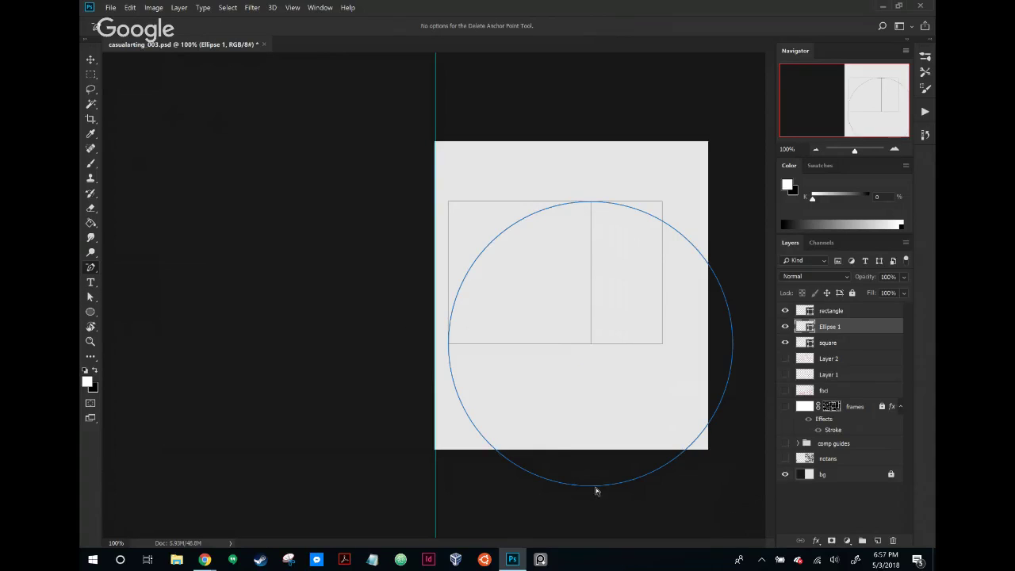
Try reshaping the circle's upper-left arc and decline converting the live shape to a regular path
{"action": "left_click", "coordinate": [292, 7]}
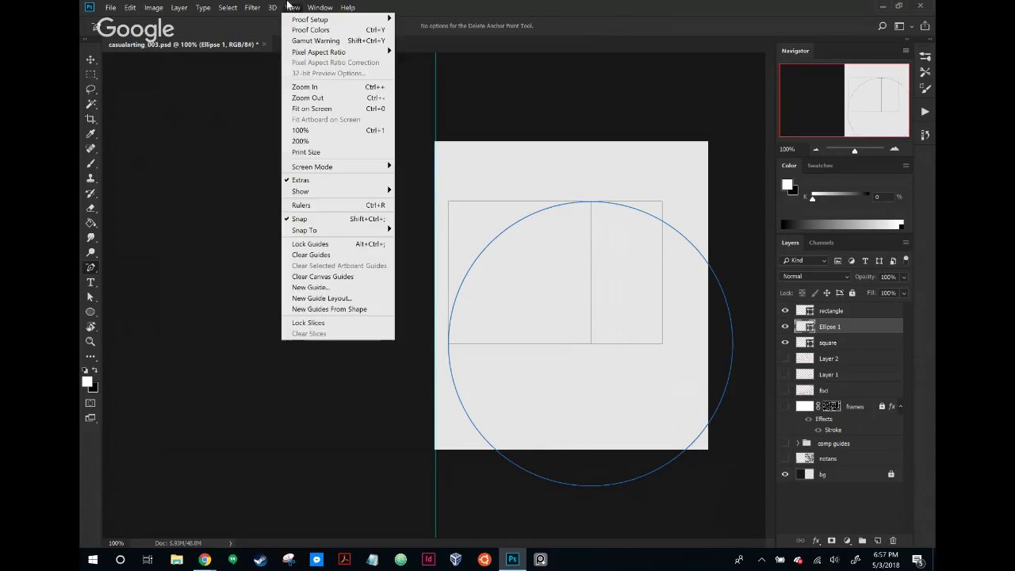
{"action": "mouse_move", "coordinate": [319, 195]}
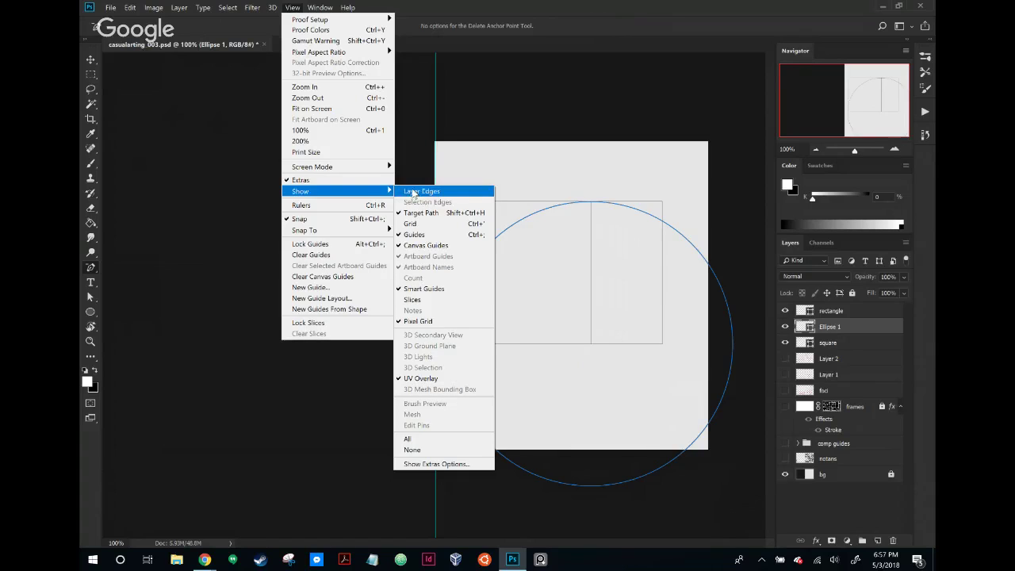
{"action": "mouse_move", "coordinate": [347, 7]}
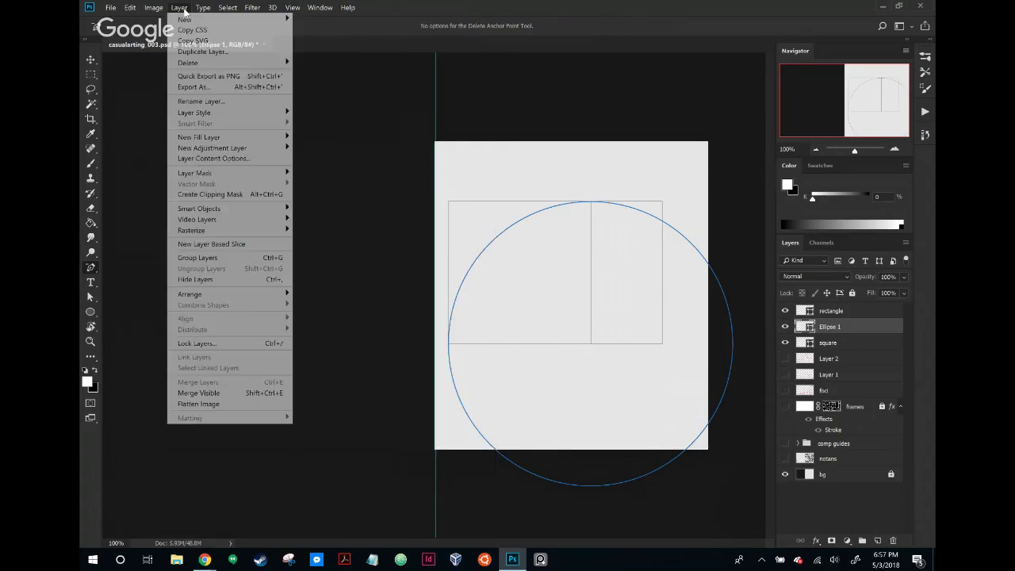
{"action": "key", "text": "Escape"}
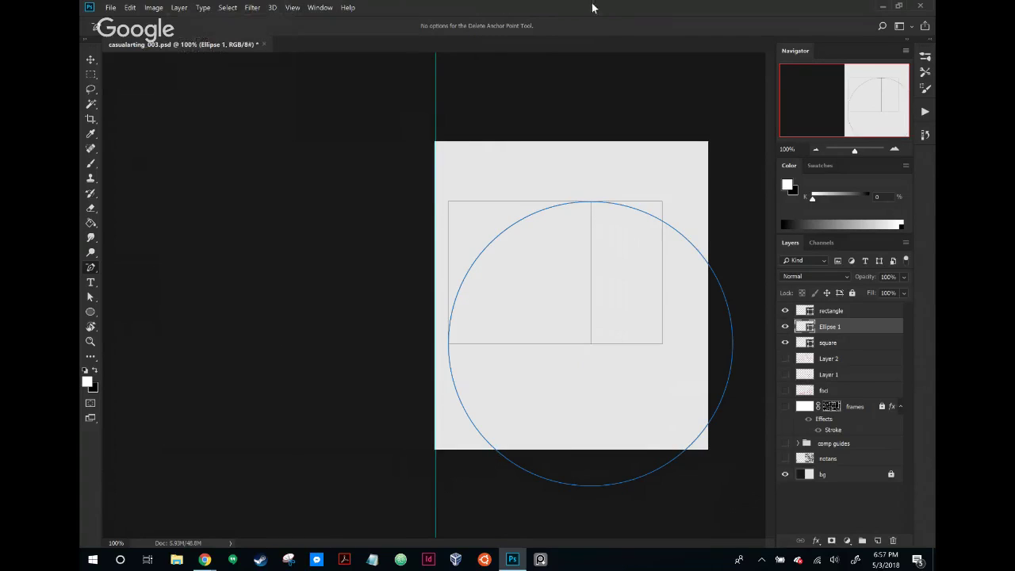
{"action": "left_click_drag", "start_coordinate": [492, 236], "coordinate": [500, 196]}
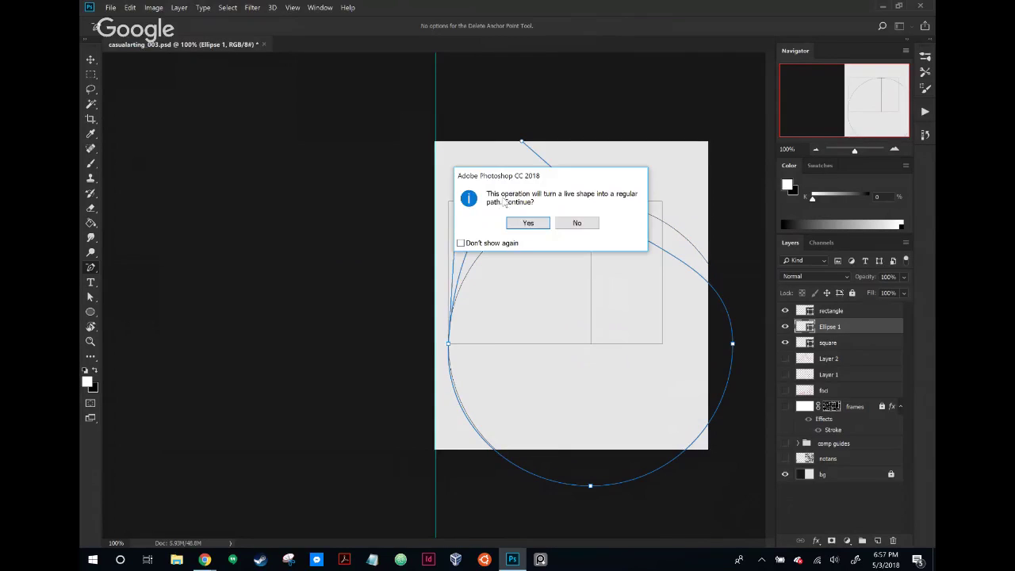
{"action": "left_click", "coordinate": [579, 223]}
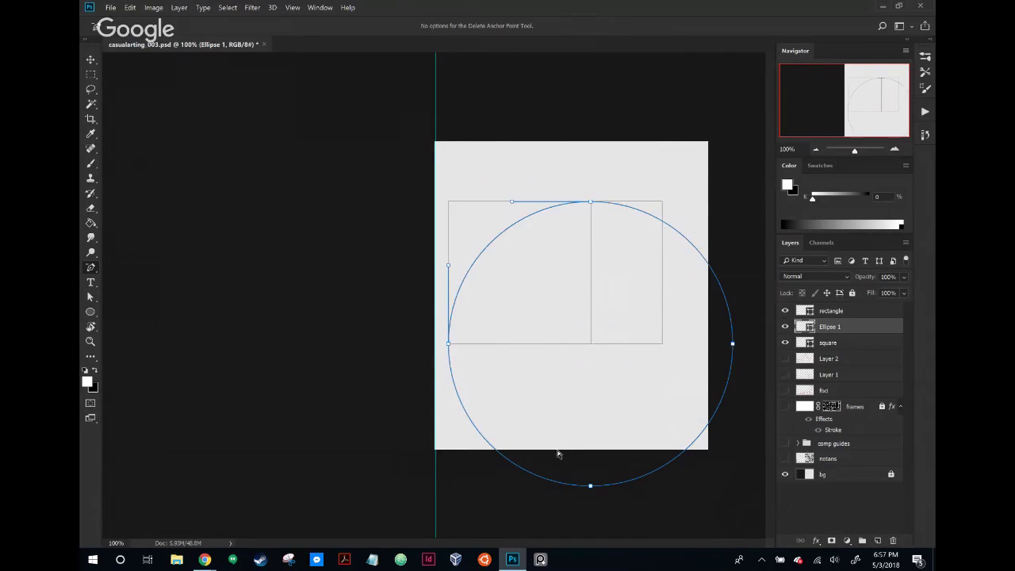
Delete the circle's bottom and right anchor points, accepting the conversion of the live shape to a regular path
{"action": "left_click", "coordinate": [591, 486]}
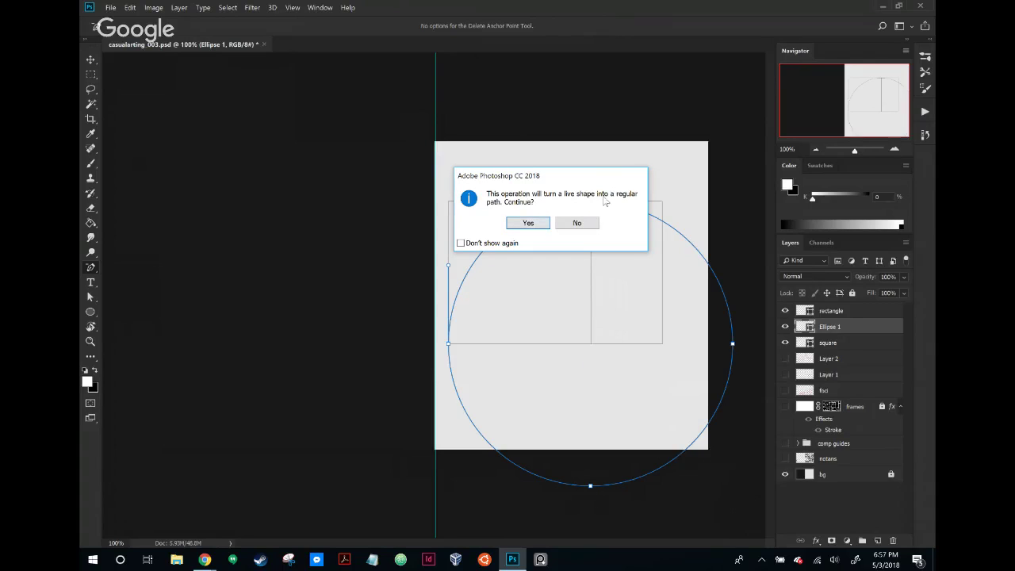
{"action": "left_click", "coordinate": [528, 224]}
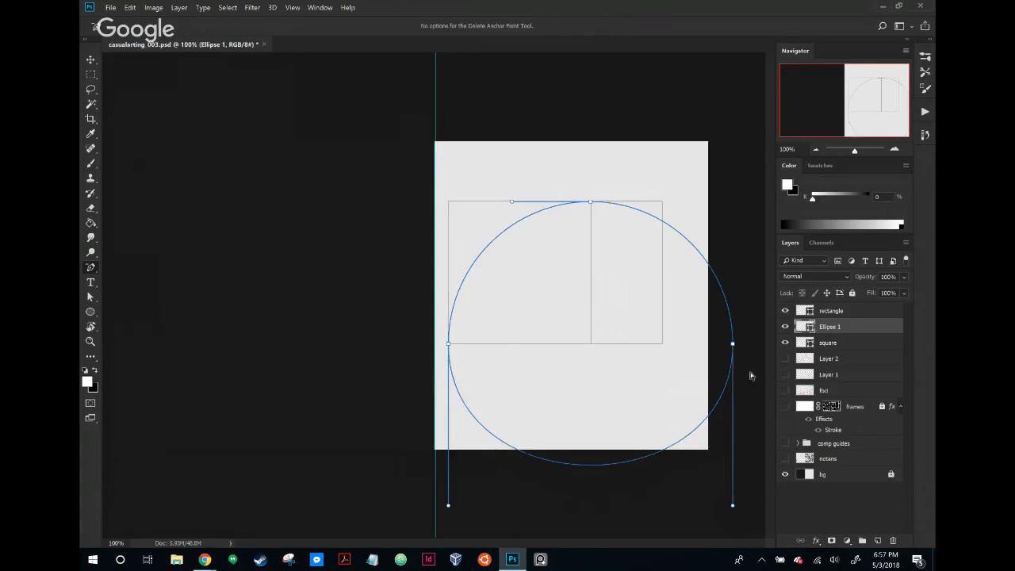
{"action": "left_click", "coordinate": [733, 344]}
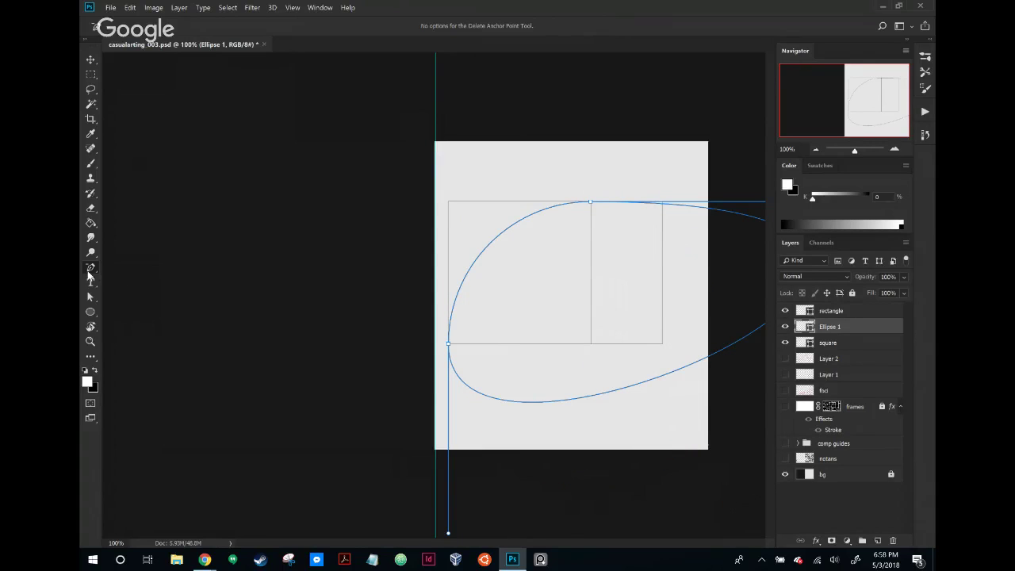
{"action": "right_click", "coordinate": [91, 268]}
{"action": "left_click", "coordinate": [92, 270]}
{"action": "right_click", "coordinate": [635, 387]}
{"action": "key", "text": "Escape"}
{"action": "right_click", "coordinate": [634, 388]}
{"action": "left_click", "coordinate": [91, 270]}
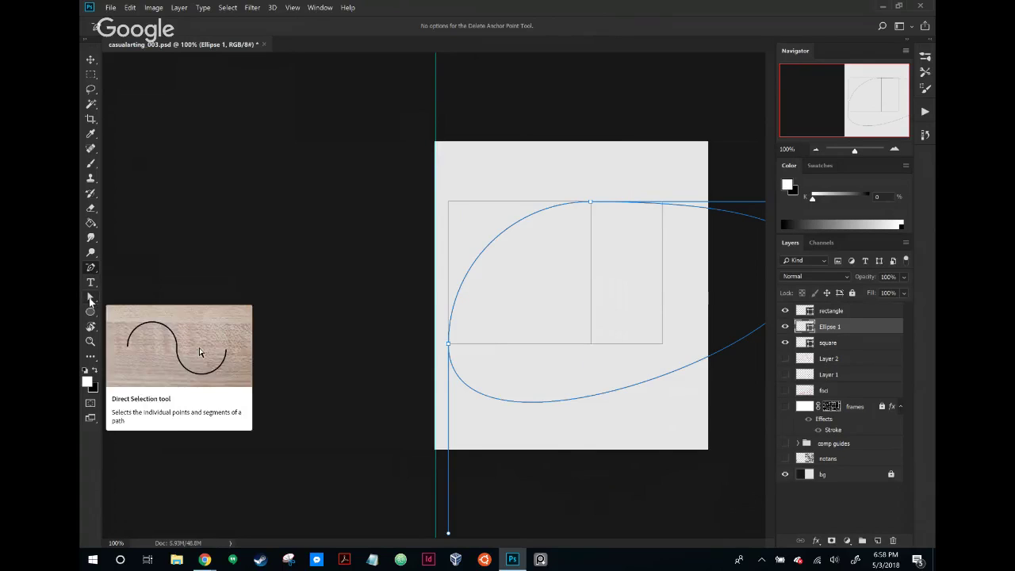
{"action": "left_click", "coordinate": [91, 299]}
{"action": "right_click", "coordinate": [635, 384]}
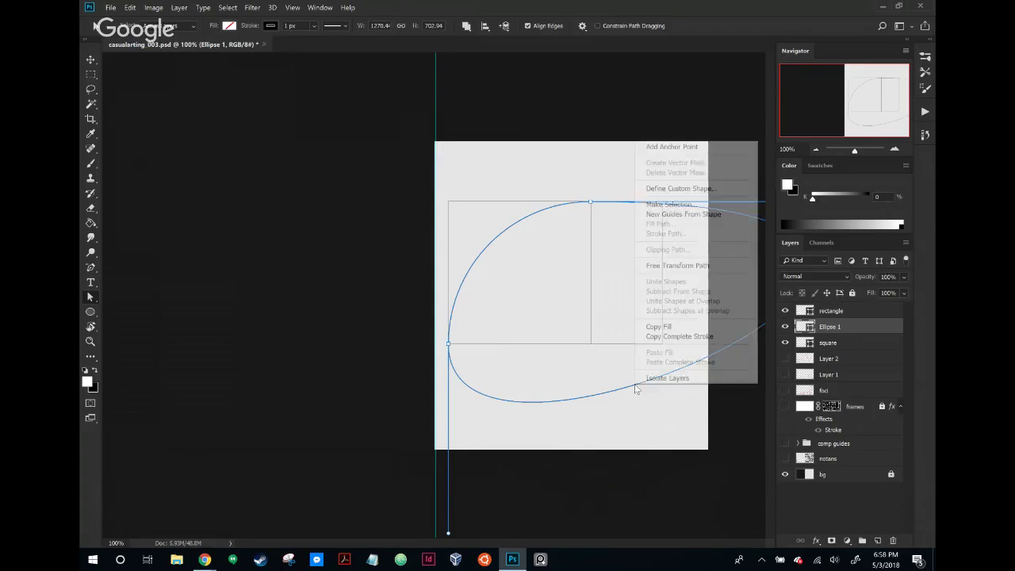
{"action": "left_click", "coordinate": [632, 384]}
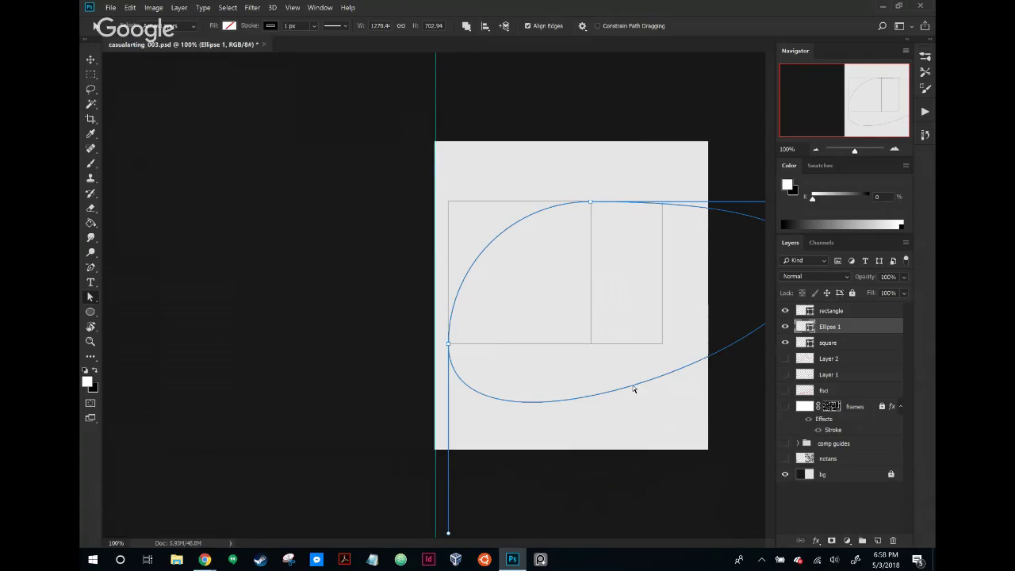
{"action": "right_click", "coordinate": [88, 301]}
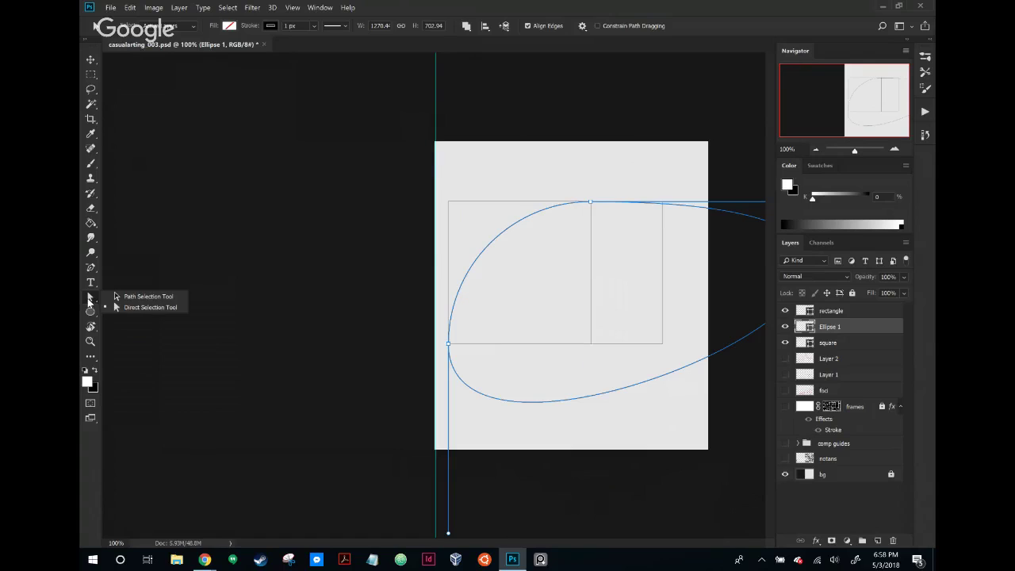
{"action": "left_click", "coordinate": [145, 296]}
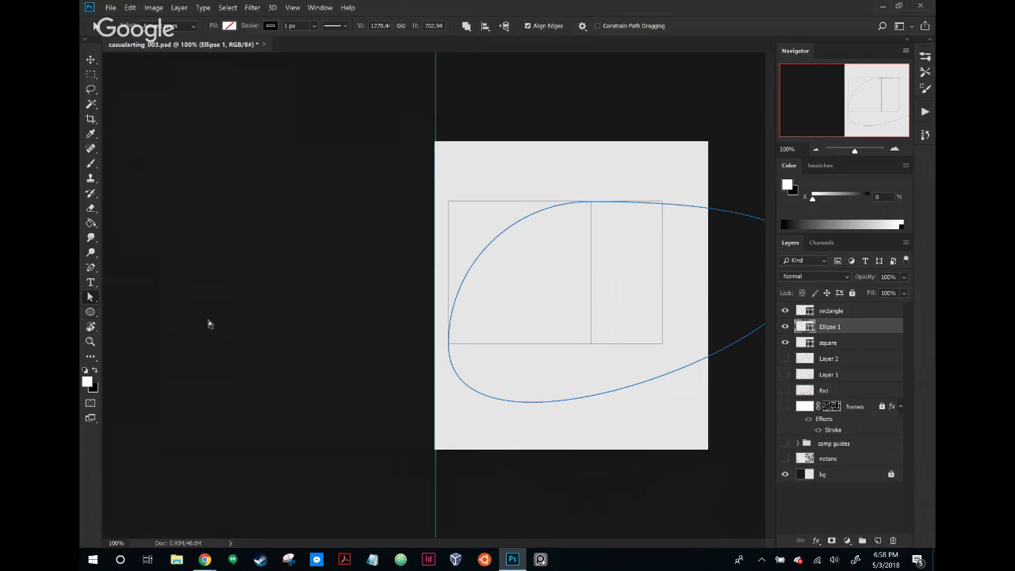
{"action": "left_click", "coordinate": [92, 269]}
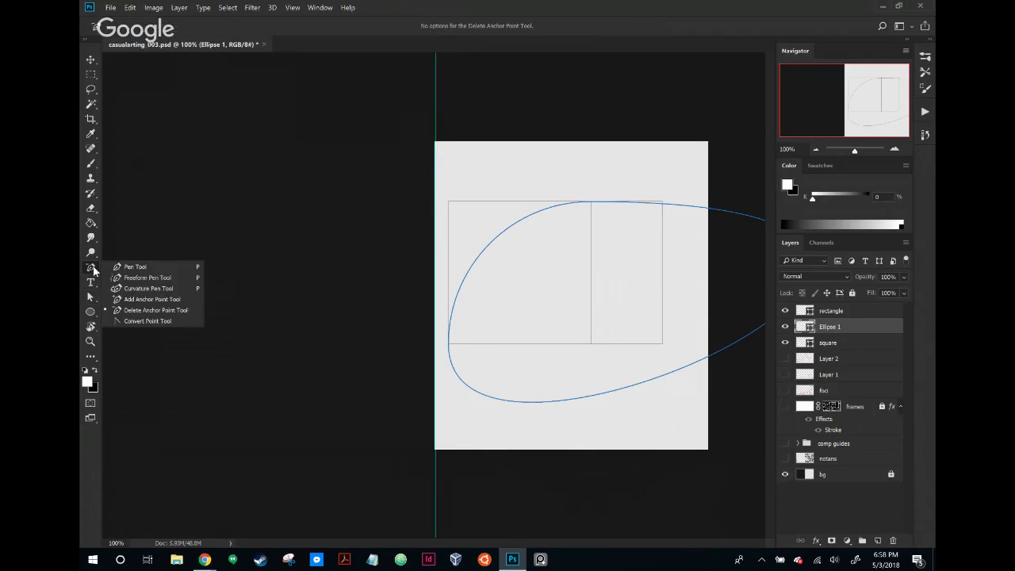
{"action": "left_click", "coordinate": [93, 270]}
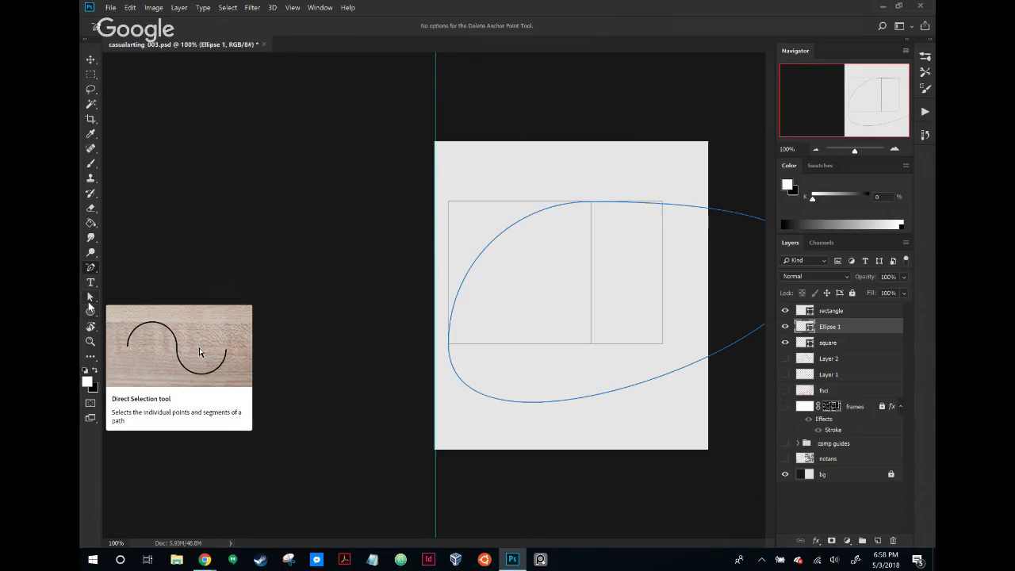
Delete the bulging lower segment of the Ellipse 1 path, keeping only the quarter arc inside the square
{"action": "left_click", "coordinate": [546, 403]}
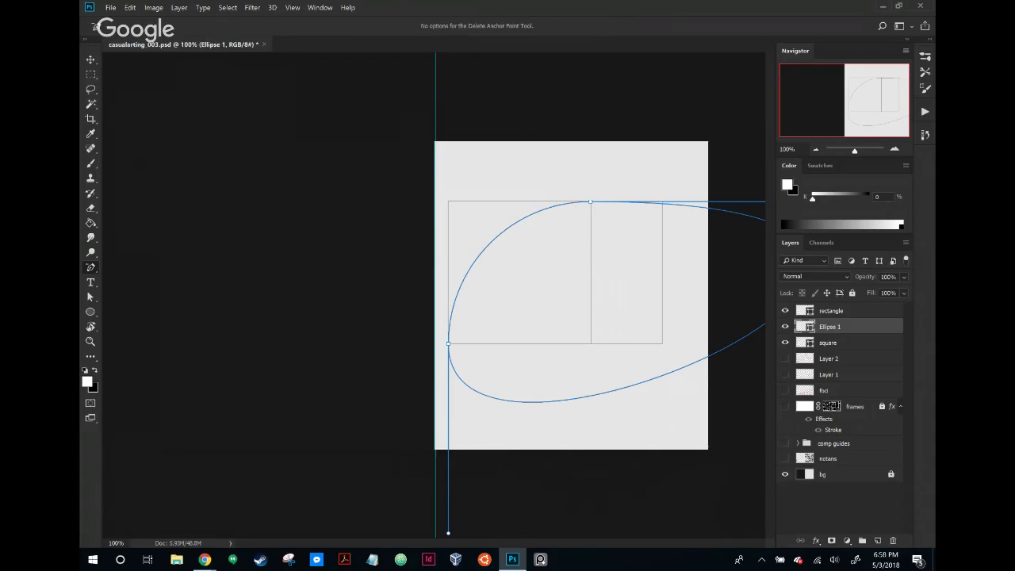
{"action": "key", "text": "alt+Tab"}
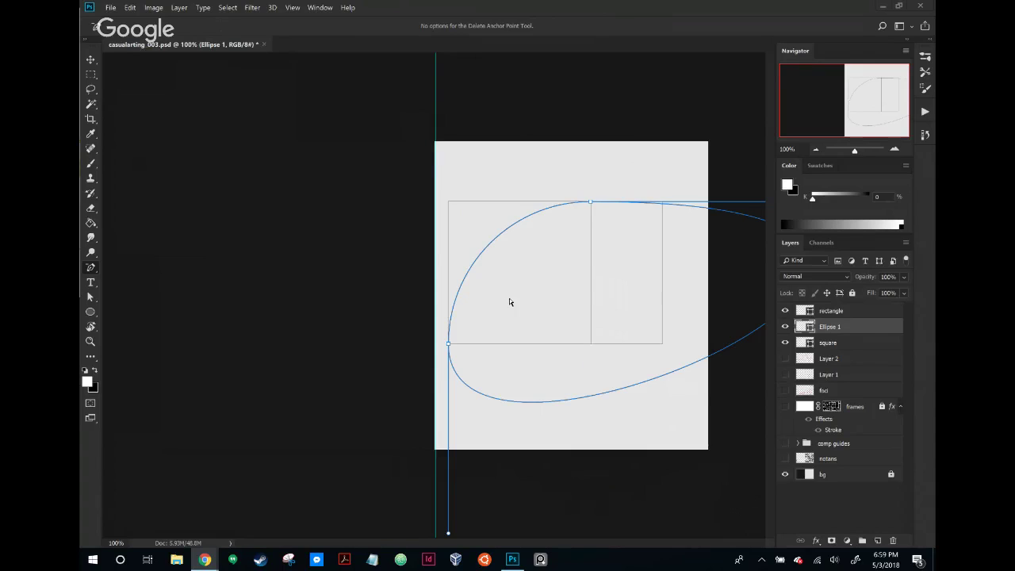
{"action": "left_click", "coordinate": [658, 382]}
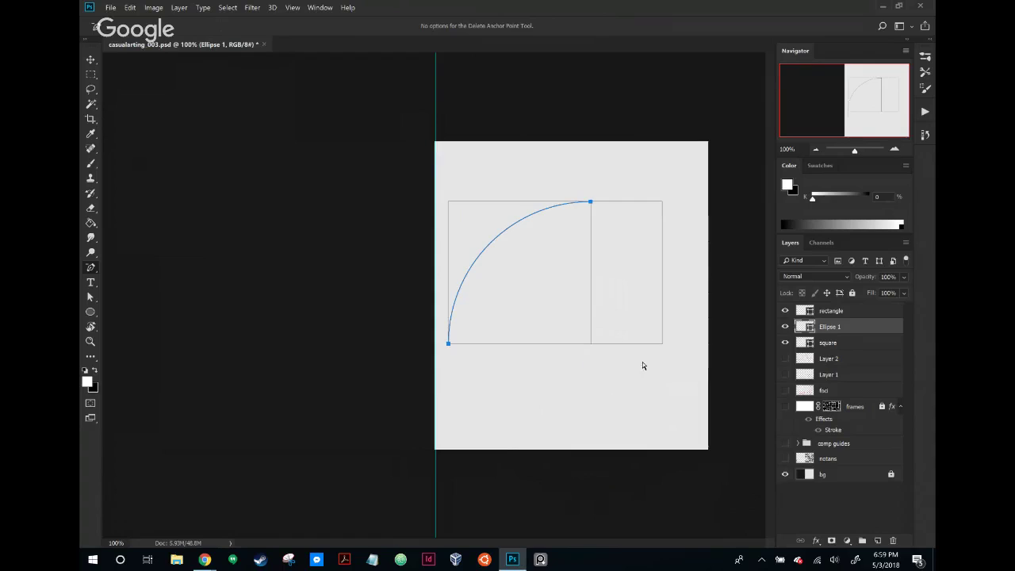
{"action": "left_click", "coordinate": [554, 232]}
Group the rectangle, Ellipse 1 and square layers together
{"action": "left_click", "coordinate": [846, 314]}
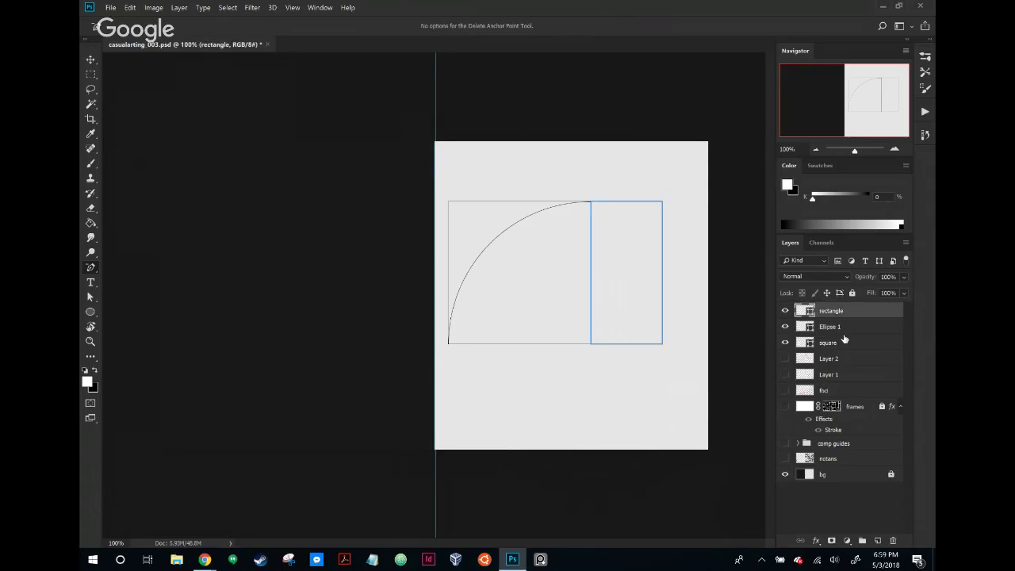
{"action": "left_click", "coordinate": [845, 339], "text": "shift"}
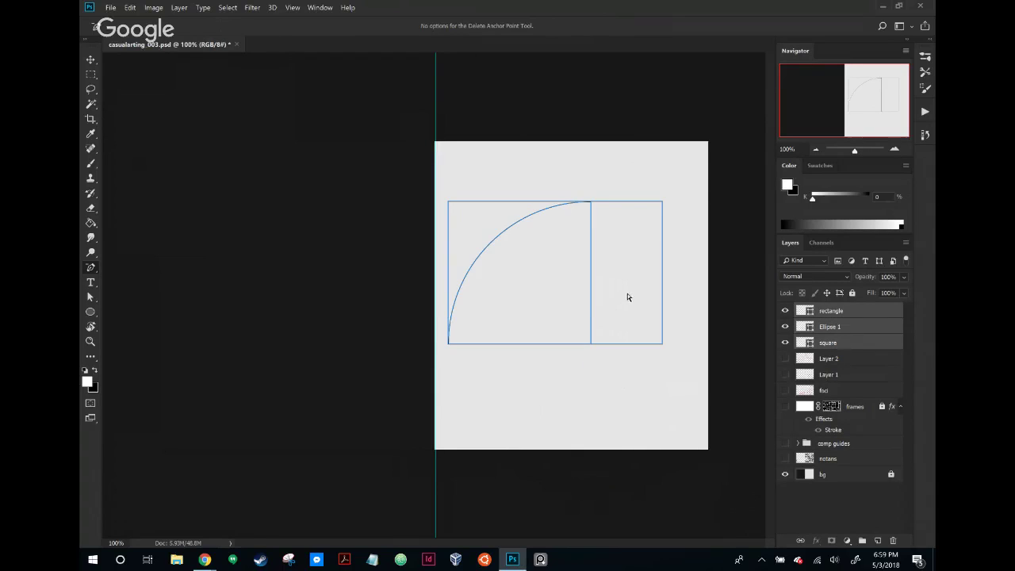
{"action": "key", "text": "ctrl+g"}
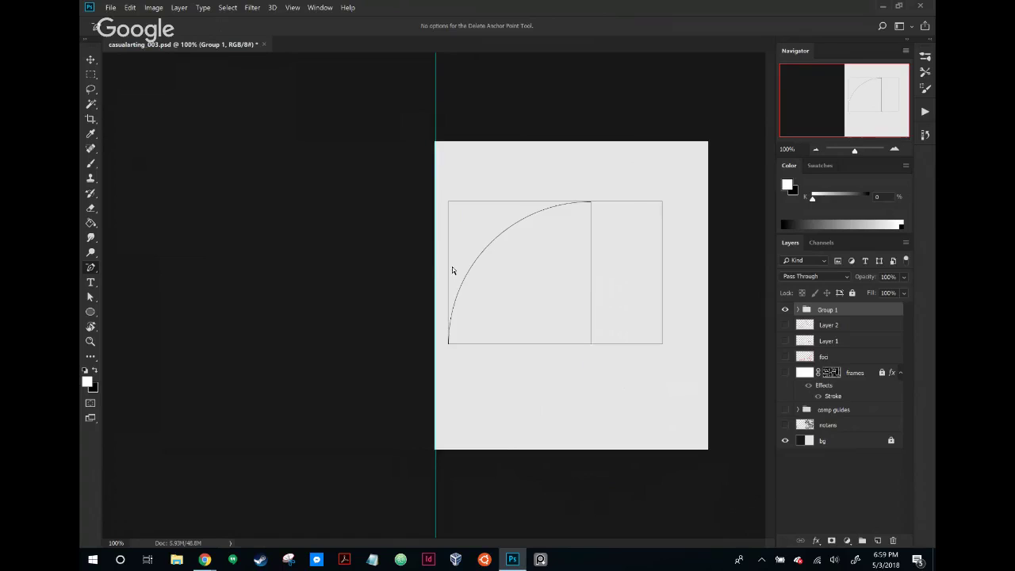
Try fitting a duplicate of Group 1, rotated 90° and scaled to about 65%, against the rectangle's upper-right corner
{"action": "left_click", "coordinate": [89, 61]}
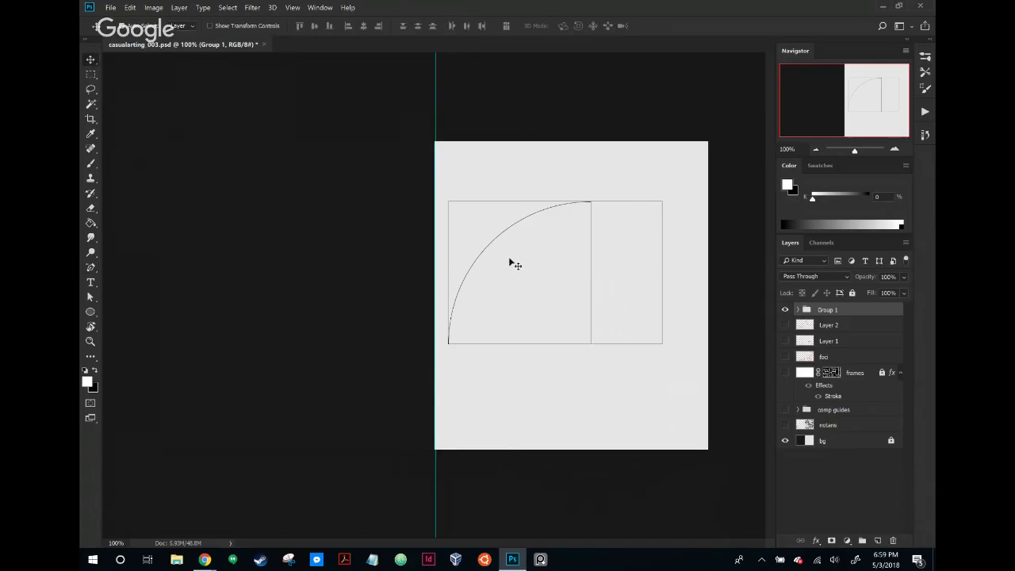
{"action": "left_click_drag", "start_coordinate": [524, 258], "coordinate": [531, 286]}
{"action": "key", "text": "ctrl+z"}
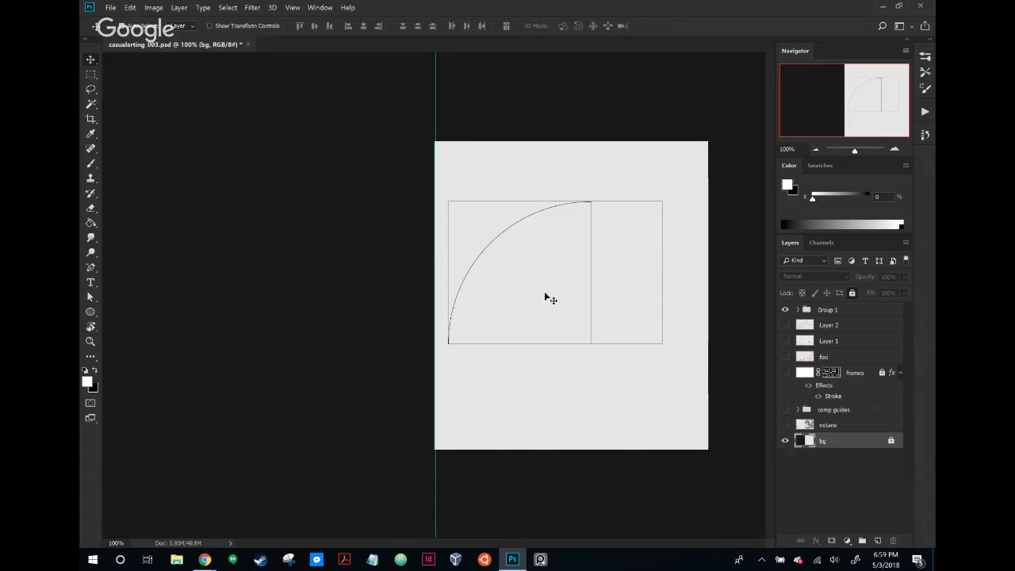
{"action": "left_click", "coordinate": [839, 314]}
{"action": "left_click_drag", "start_coordinate": [532, 283], "coordinate": [545, 322]}
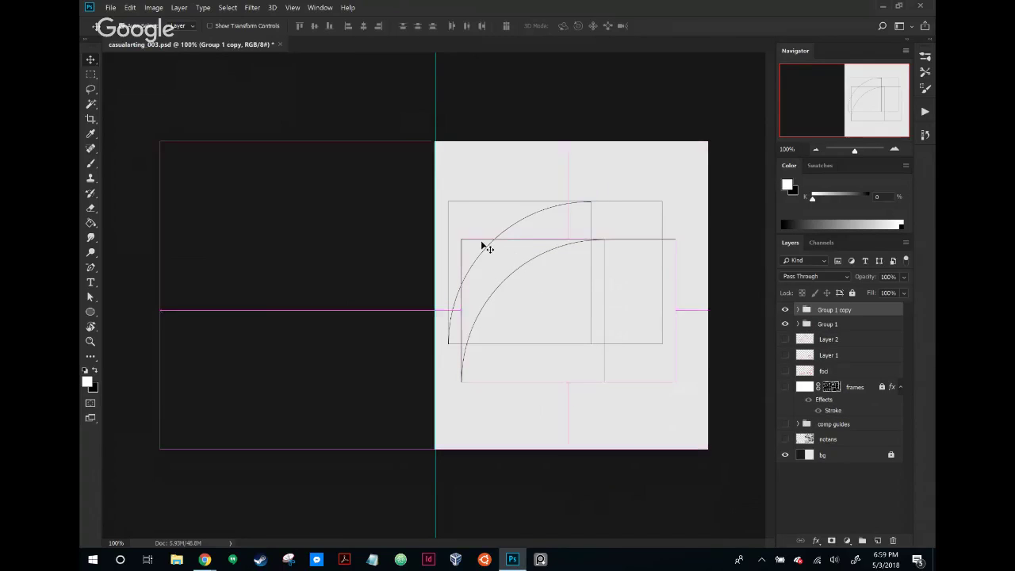
{"action": "key", "text": "ctrl+t"}
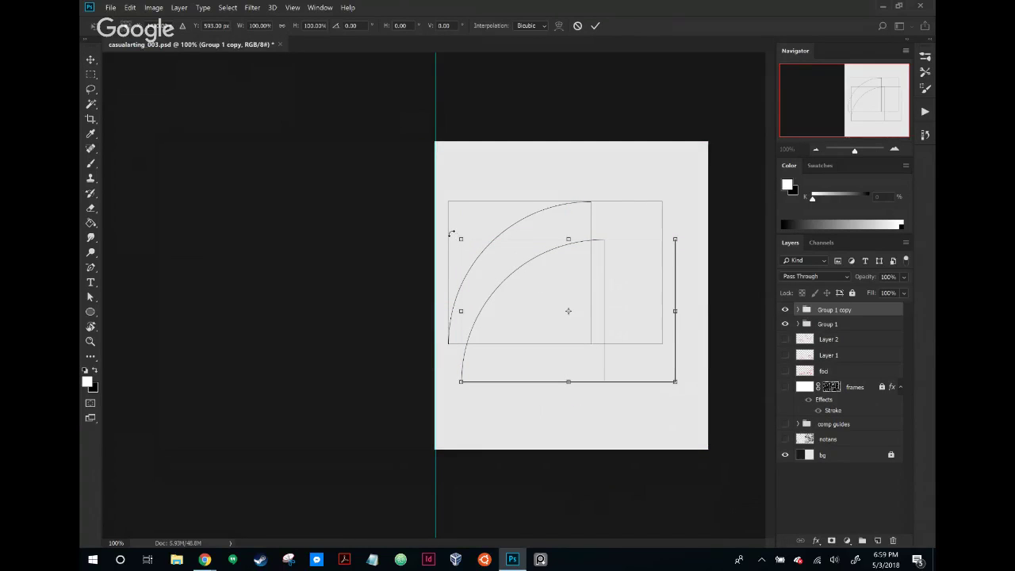
{"action": "left_click_drag", "start_coordinate": [451, 233], "coordinate": [636, 193]}
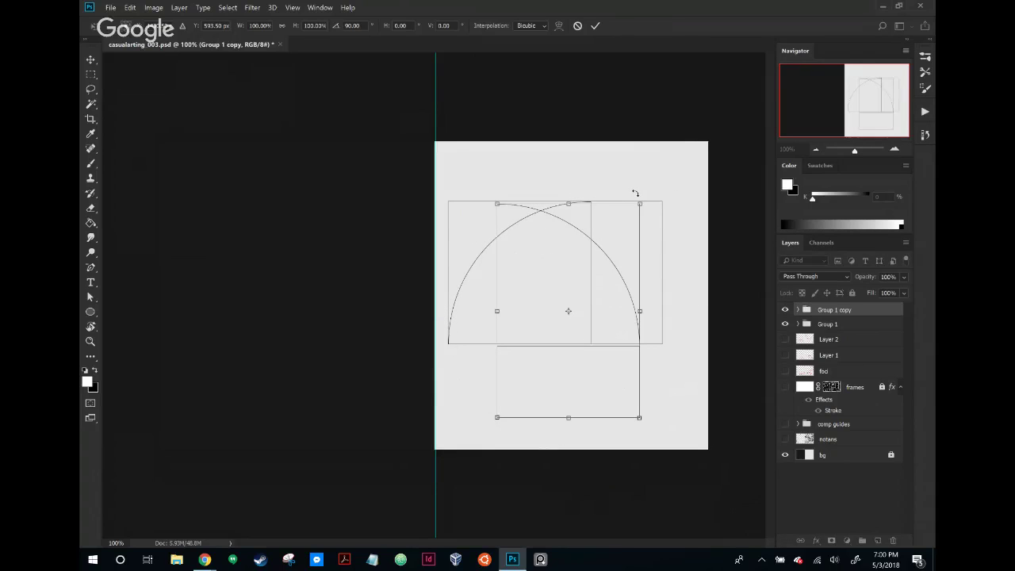
{"action": "left_click_drag", "start_coordinate": [539, 414], "coordinate": [612, 370]}
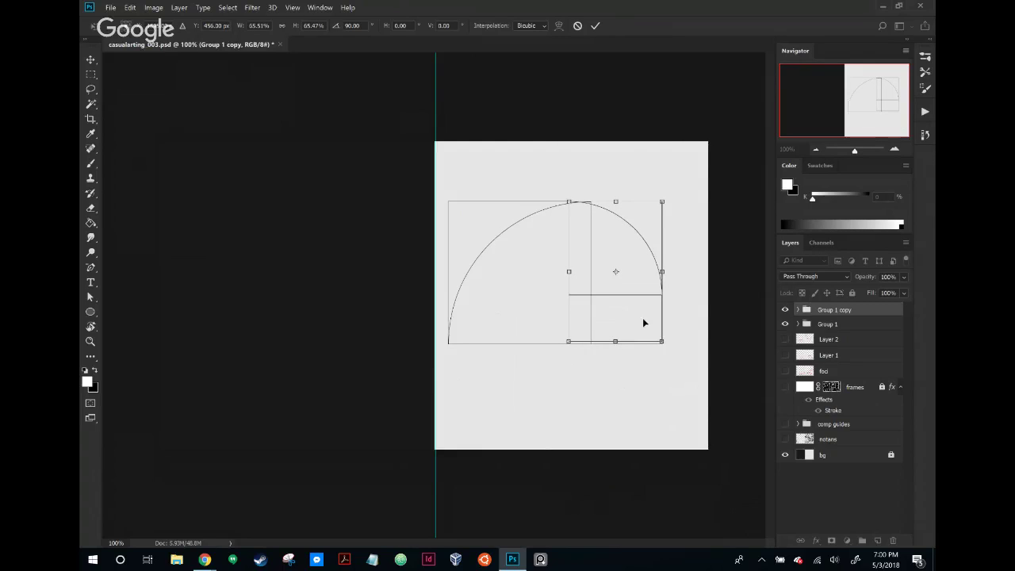
{"action": "key", "text": "Escape"}
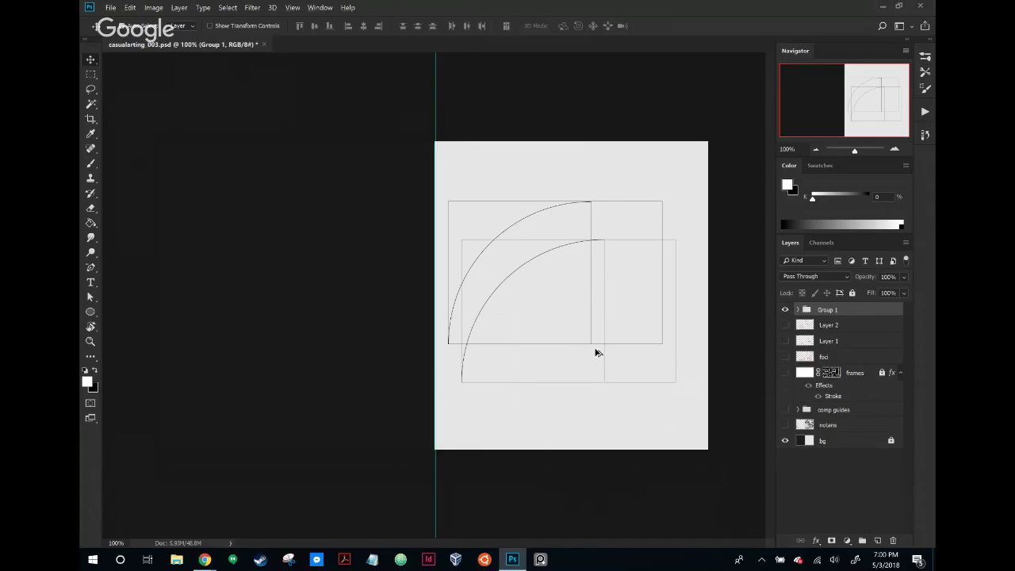
{"action": "key", "text": "Delete"}
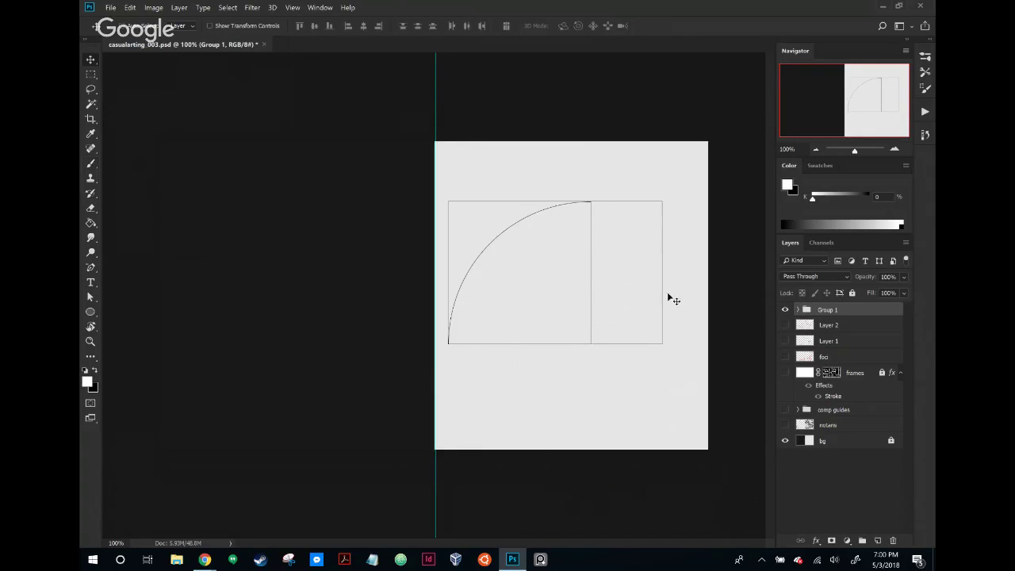
Expand Group 1 and compare the widths and heights of its square and rectangle shapes
{"action": "left_click", "coordinate": [798, 309]}
{"action": "left_click", "coordinate": [837, 358]}
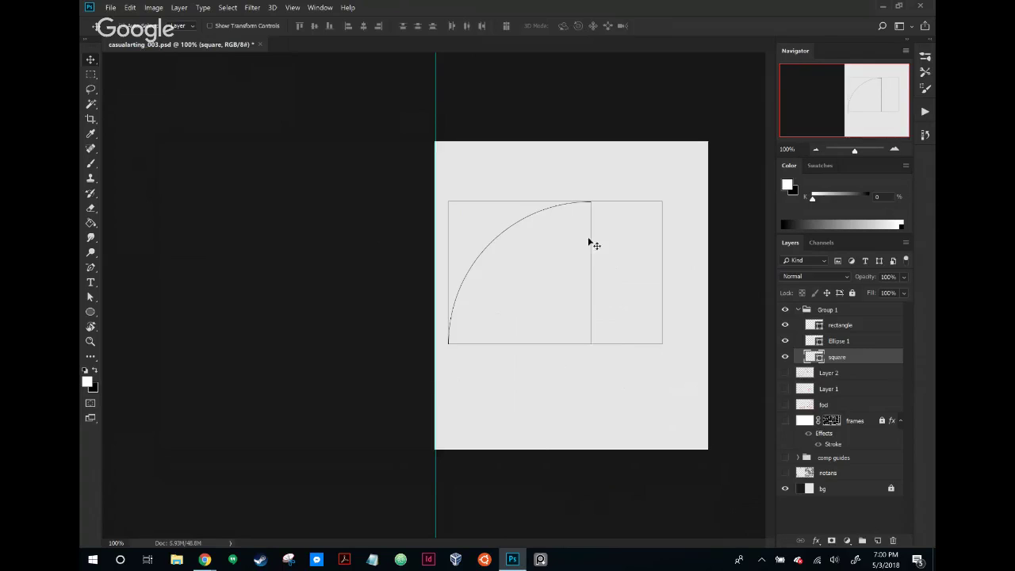
{"action": "left_click", "coordinate": [90, 297]}
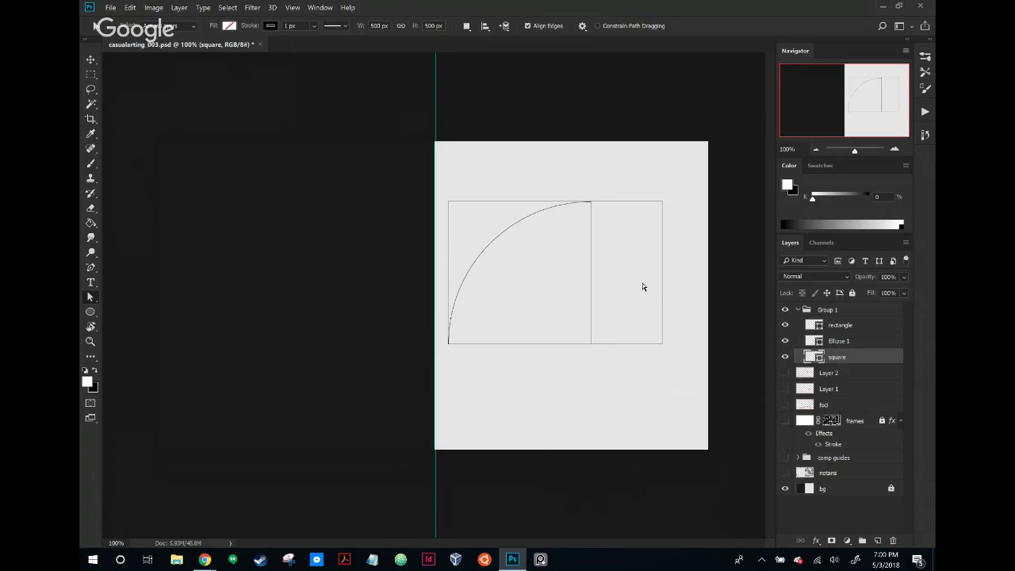
{"action": "double_click", "coordinate": [815, 357]}
{"action": "left_click", "coordinate": [409, 116]}
{"action": "left_click", "coordinate": [844, 342]}
{"action": "left_click", "coordinate": [840, 326]}
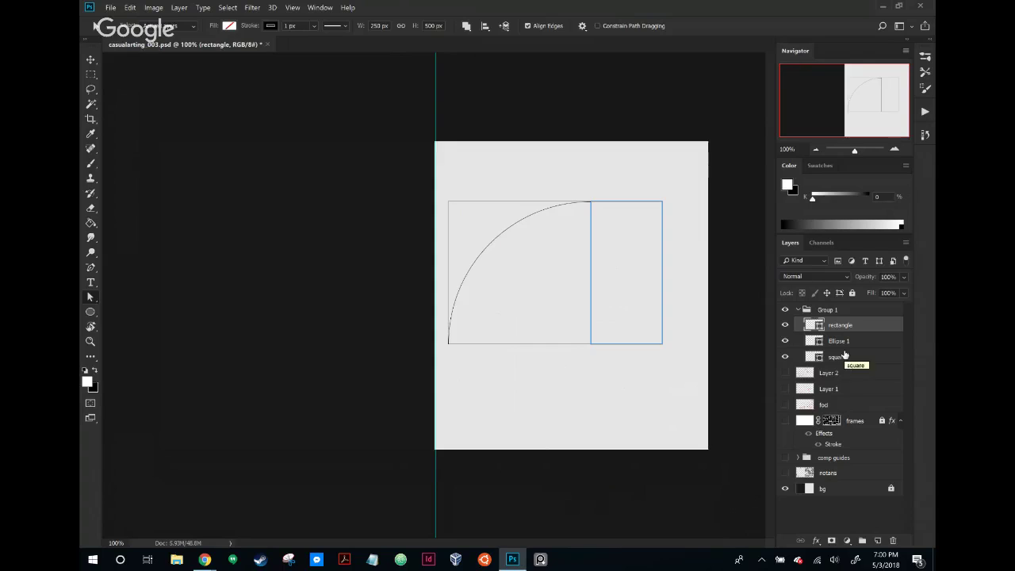
{"action": "left_click", "coordinate": [845, 312]}
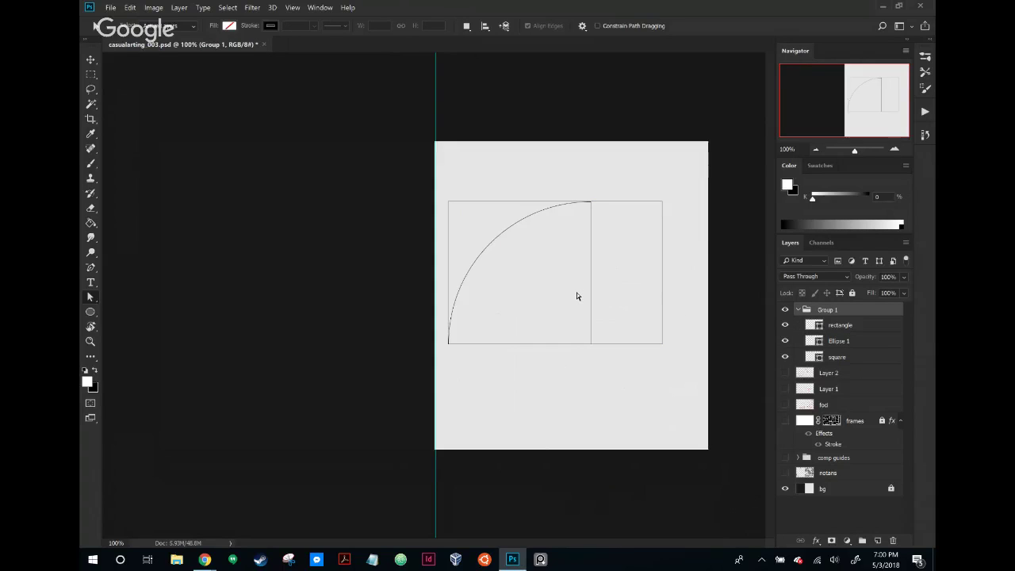
{"action": "left_click", "coordinate": [854, 360]}
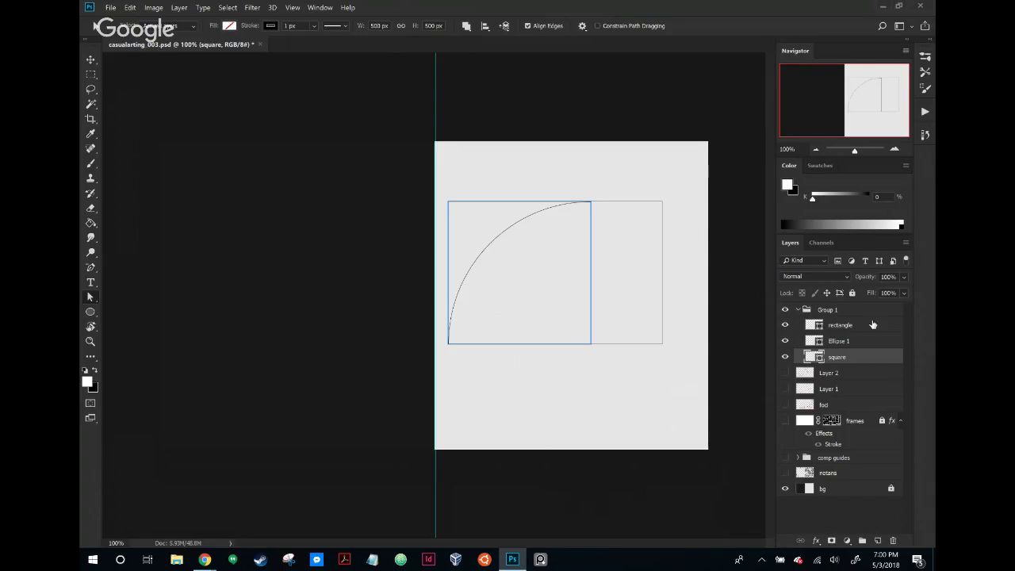
{"action": "left_click", "coordinate": [873, 325]}
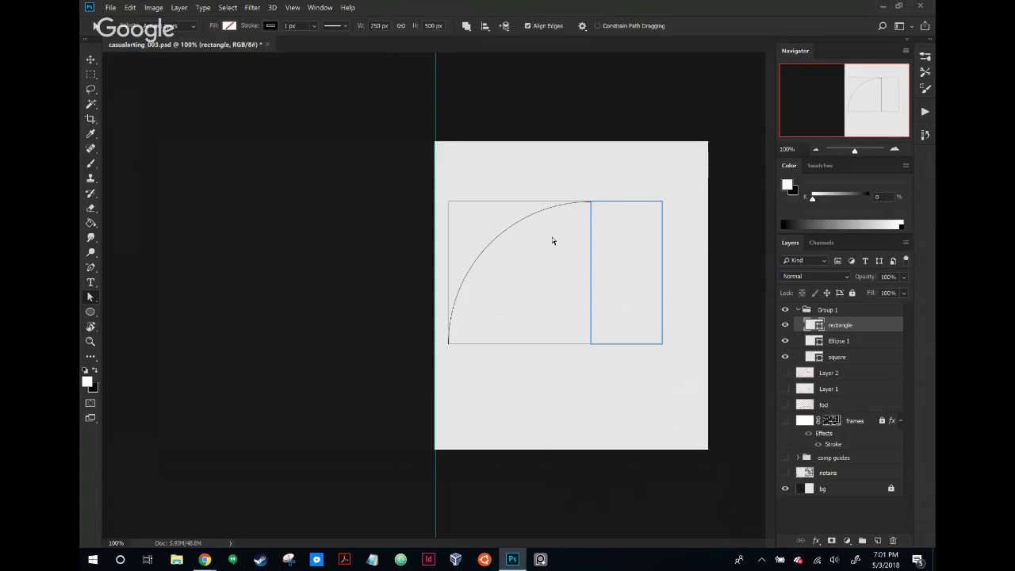
Duplicate Group 1 and place the copy slightly below the original, aligned with its left edge
{"action": "left_click", "coordinate": [843, 320]}
{"action": "left_click", "coordinate": [842, 314]}
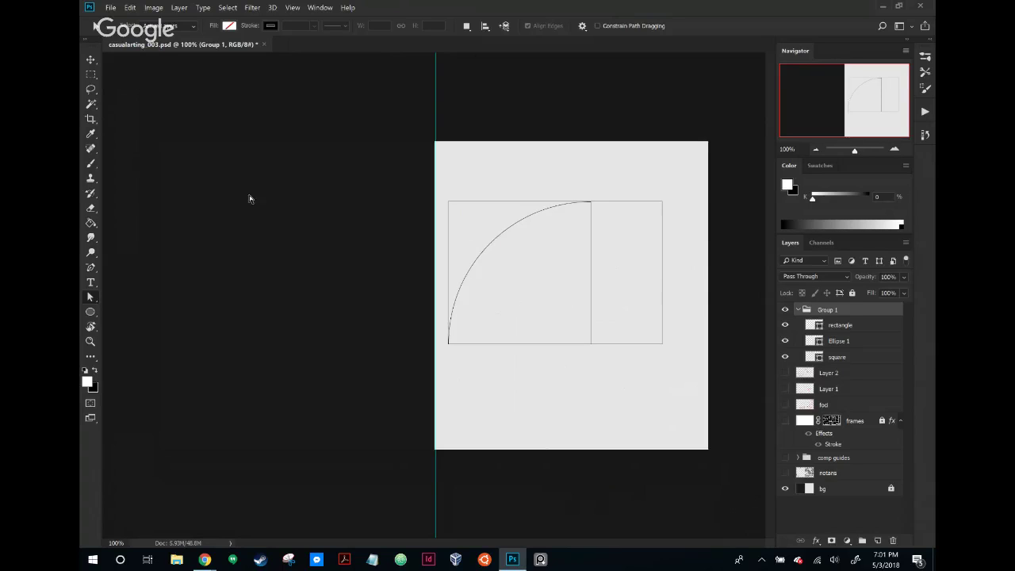
{"action": "left_click", "coordinate": [91, 61]}
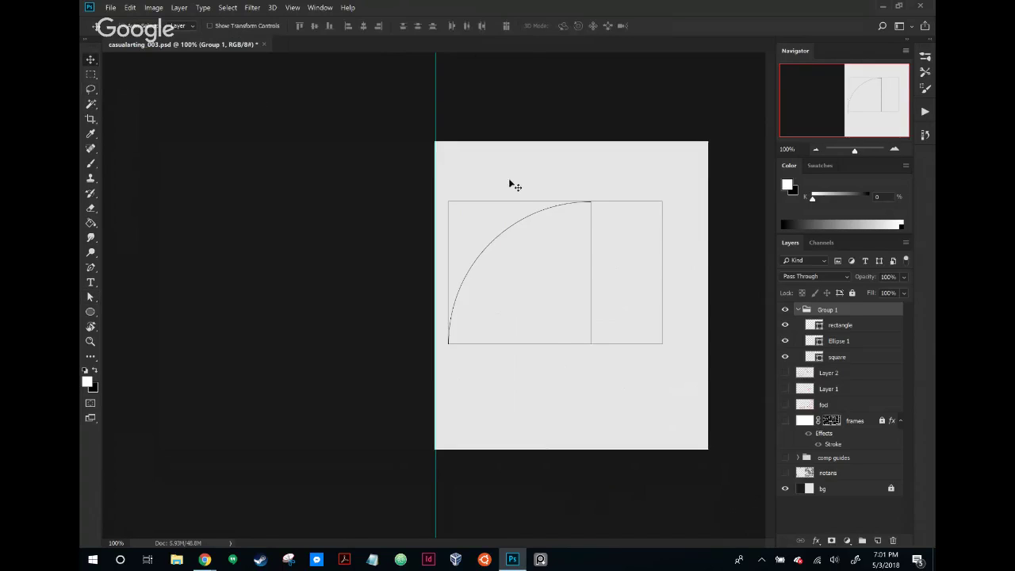
{"action": "left_click_drag", "start_coordinate": [551, 290], "coordinate": [567, 329], "text": "alt"}
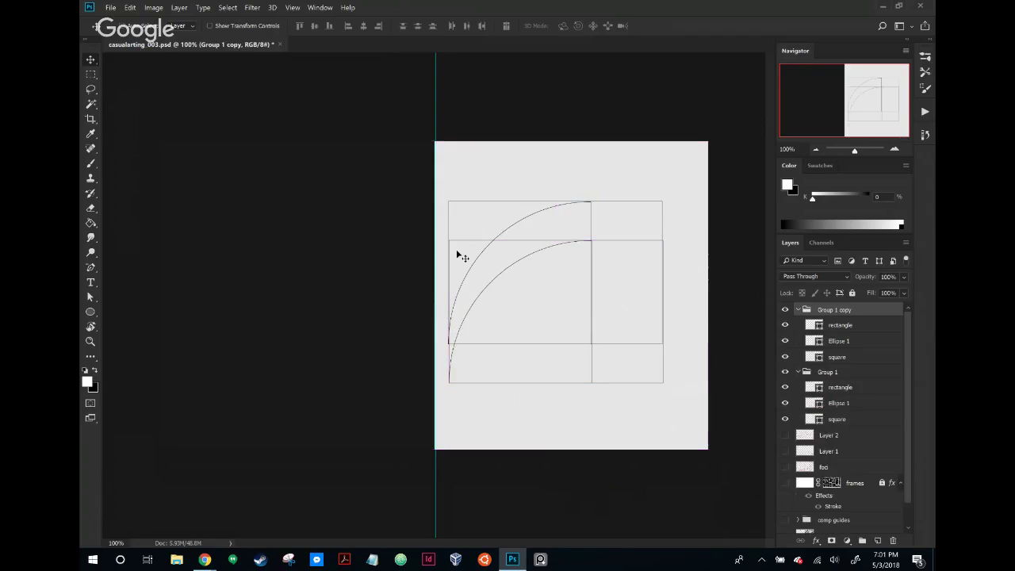
Rotate the Group 1 copy 90° clockwise and scale it to about 50%, fitting it to the narrow rectangle's top and sides
{"action": "key", "text": "ctrl+t"}
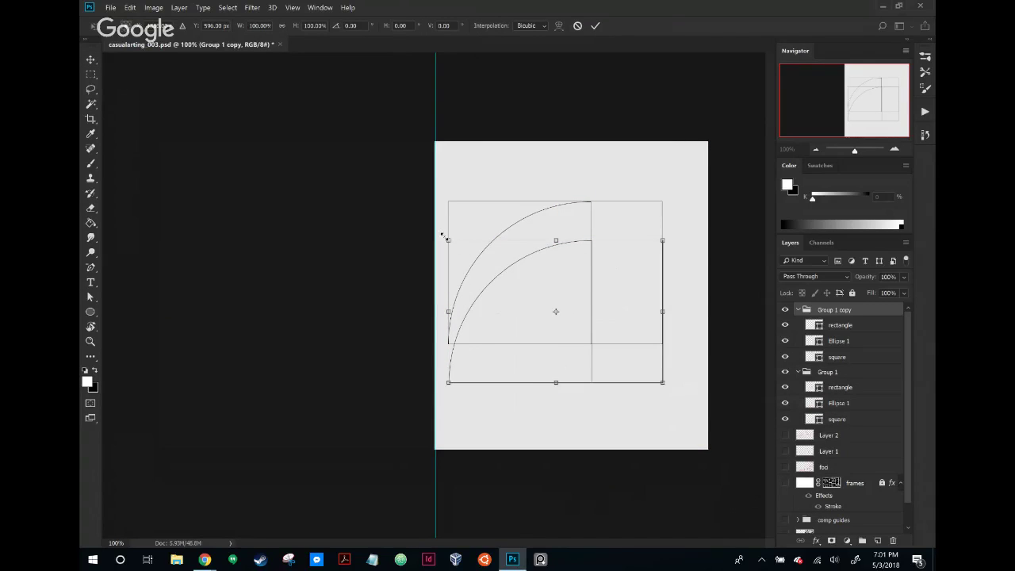
{"action": "left_click_drag", "start_coordinate": [441, 231], "coordinate": [627, 186]}
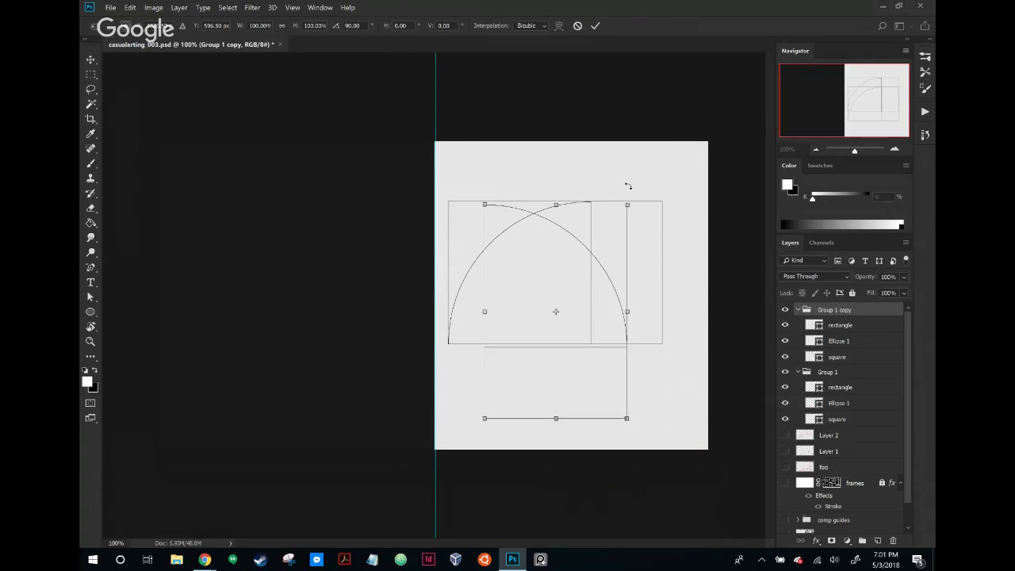
{"action": "left_click_drag", "start_coordinate": [617, 360], "coordinate": [649, 361]}
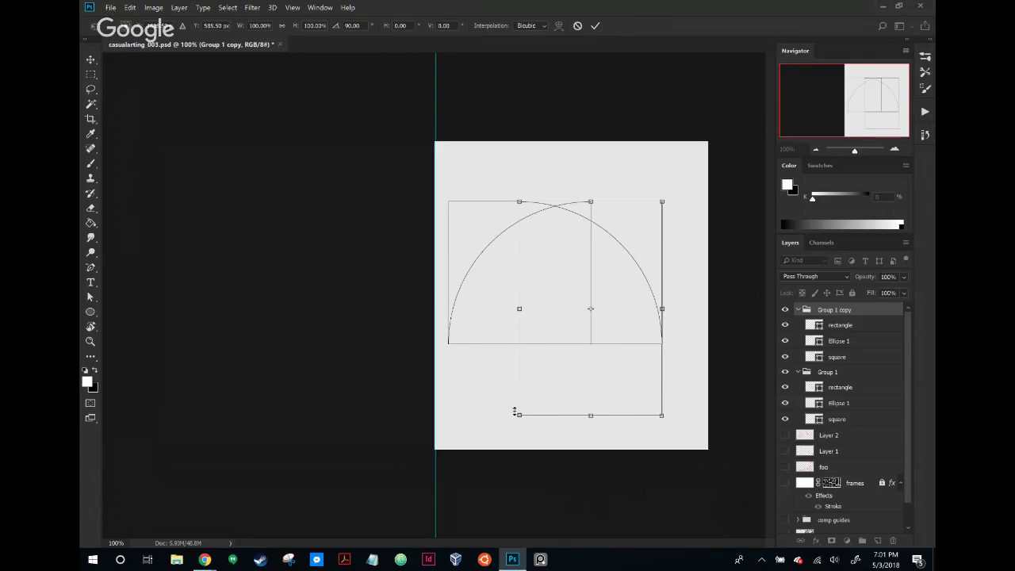
{"action": "left_click_drag", "start_coordinate": [517, 414], "coordinate": [635, 341]}
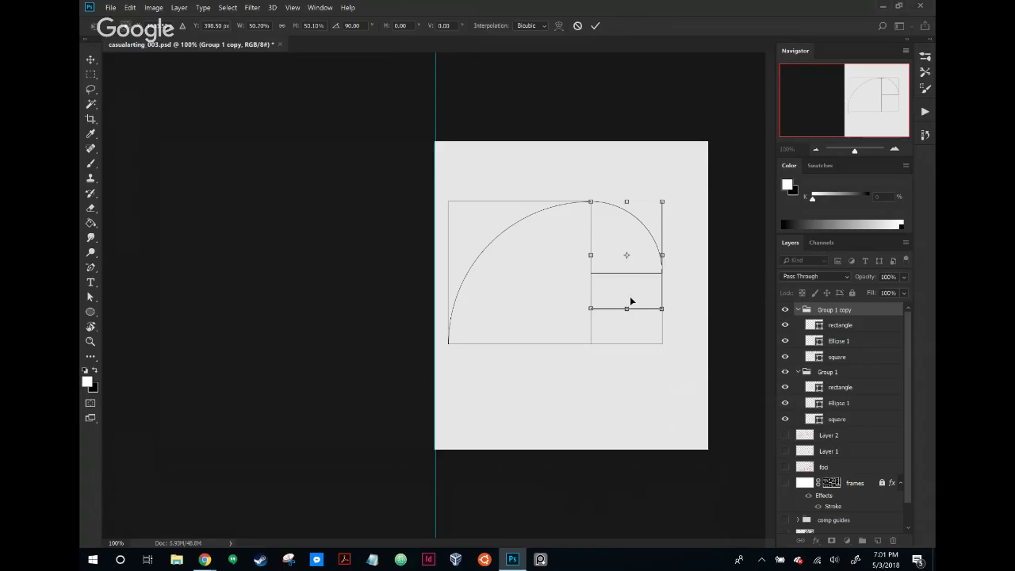
{"action": "mouse_move", "coordinate": [591, 308]}
{"action": "left_mouse_down"}
{"action": "mouse_move", "coordinate": [572, 322]}
{"action": "mouse_move", "coordinate": [591, 308]}
{"action": "left_mouse_up"}
{"action": "left_click_drag", "start_coordinate": [620, 291], "coordinate": [622, 291]}
{"action": "key", "text": "Return"}
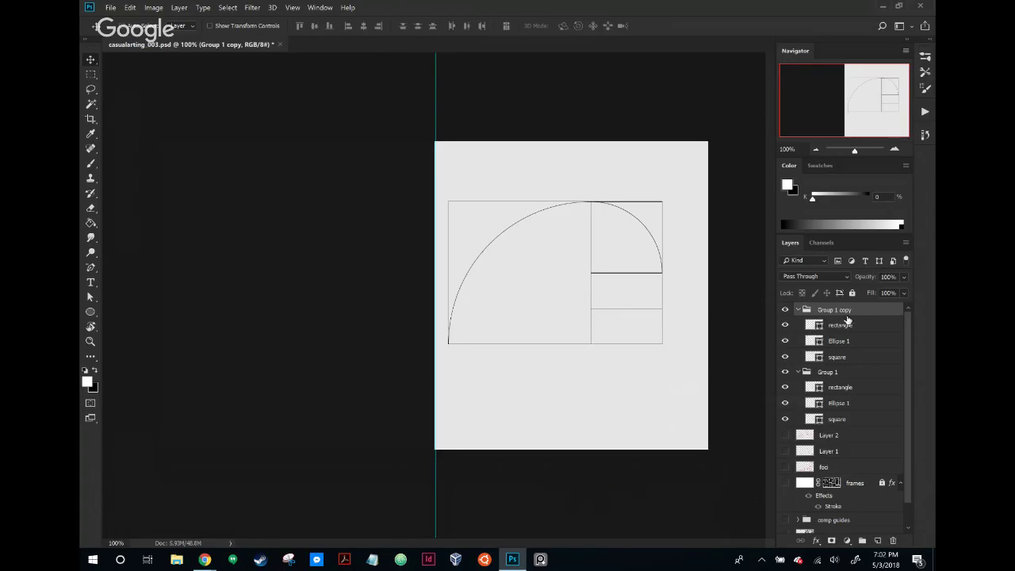
Duplicate Group 1 copy, rotate the duplicate 90° clockwise and scale it to about 67%, fitting it directly beneath the previous square
{"action": "left_click", "coordinate": [798, 309]}
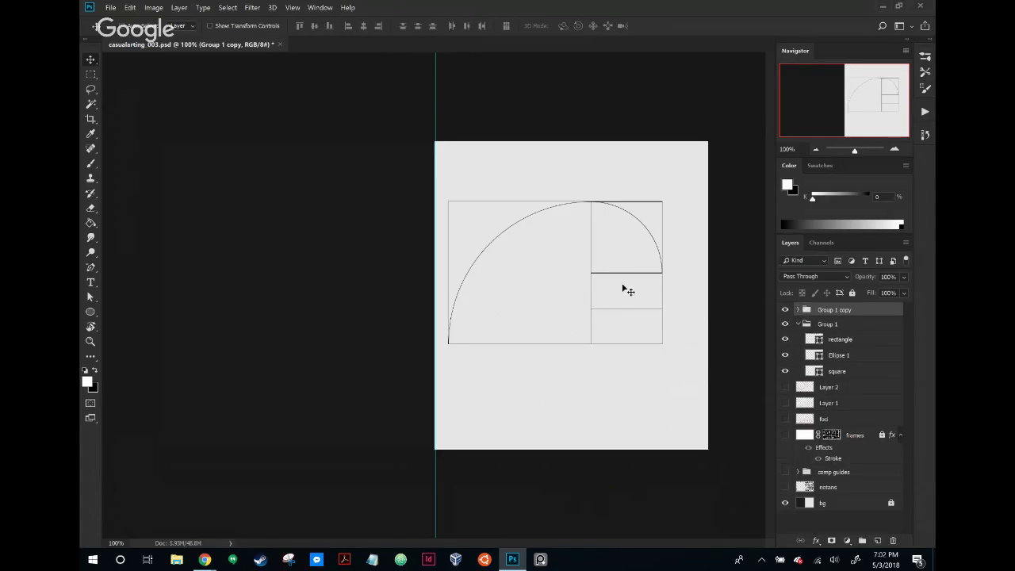
{"action": "left_click_drag", "start_coordinate": [632, 257], "coordinate": [623, 315]}
{"action": "key", "text": "ctrl+t"}
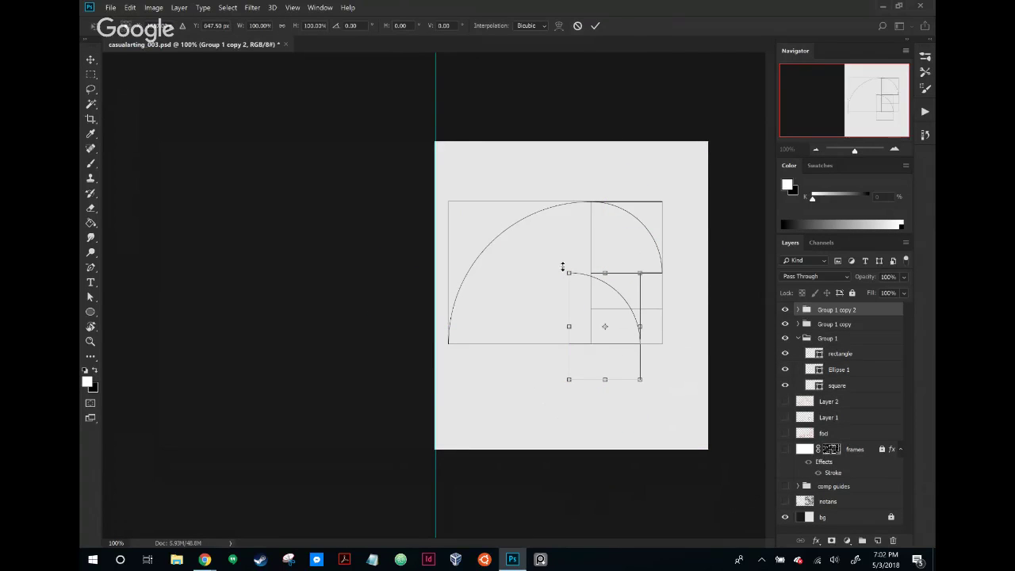
{"action": "left_click_drag", "start_coordinate": [572, 258], "coordinate": [669, 271]}
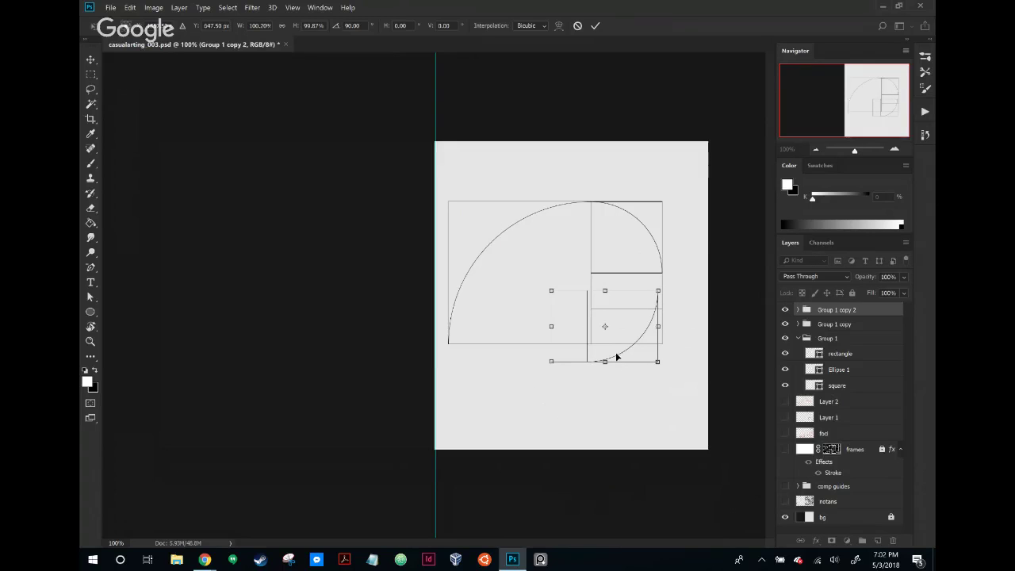
{"action": "left_click_drag", "start_coordinate": [617, 358], "coordinate": [588, 320]}
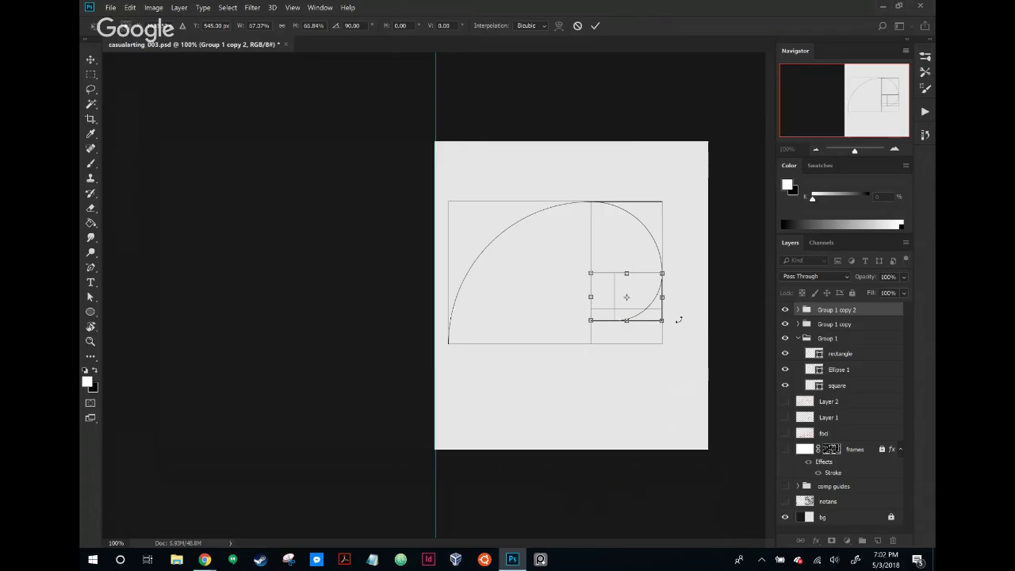
{"action": "key", "text": "Return"}
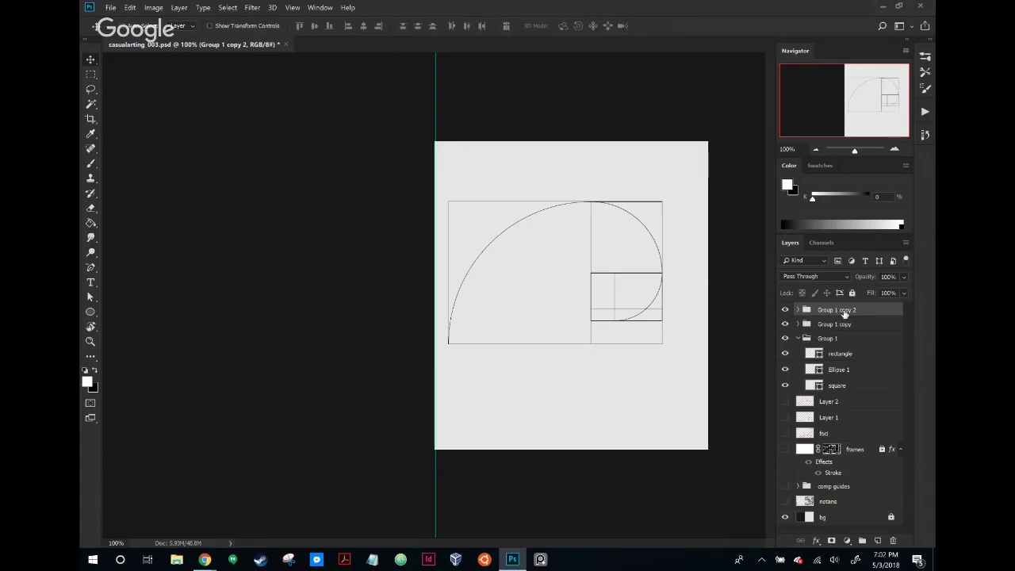
Duplicate Group 1 copy 2, rotate the duplicate 90° clockwise and scale it to about 47%, fitting it into the narrow rectangle beside the arc's end
{"action": "left_click_drag", "start_coordinate": [611, 298], "coordinate": [568, 320]}
{"action": "key", "text": "ctrl+t"}
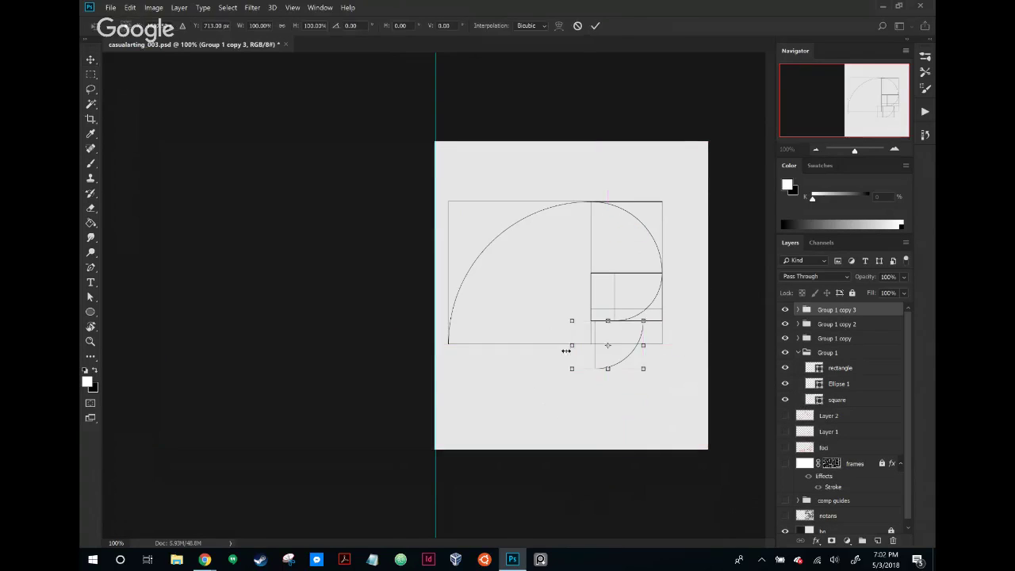
{"action": "left_click_drag", "start_coordinate": [559, 379], "coordinate": [574, 296]}
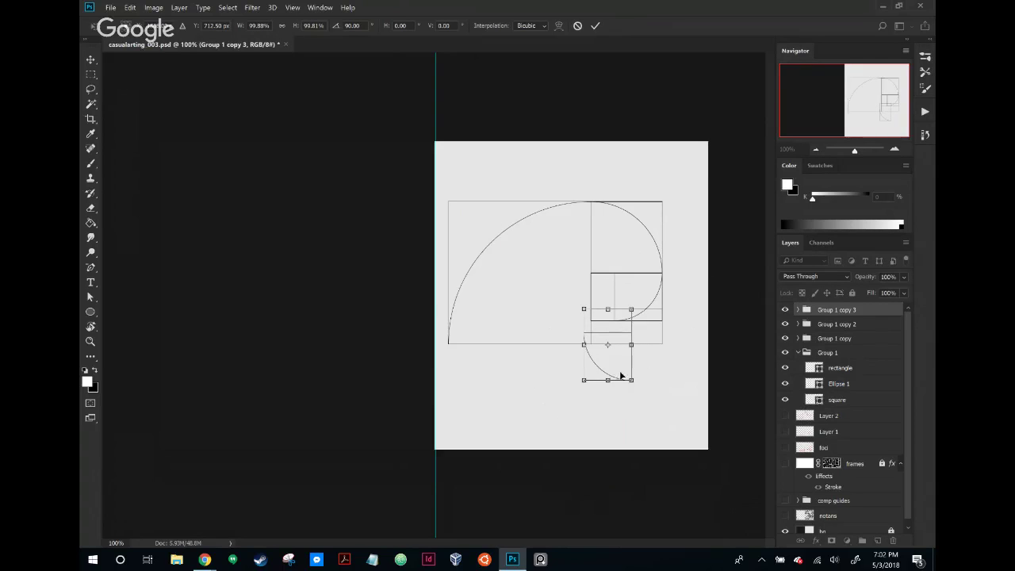
{"action": "left_click_drag", "start_coordinate": [621, 376], "coordinate": [608, 314]}
{"action": "mouse_move", "coordinate": [599, 281]}
{"action": "left_mouse_down"}
{"action": "mouse_move", "coordinate": [601, 294]}
{"action": "mouse_move", "coordinate": [624, 274]}
{"action": "mouse_move", "coordinate": [607, 287]}
{"action": "mouse_move", "coordinate": [617, 287]}
{"action": "left_mouse_up"}
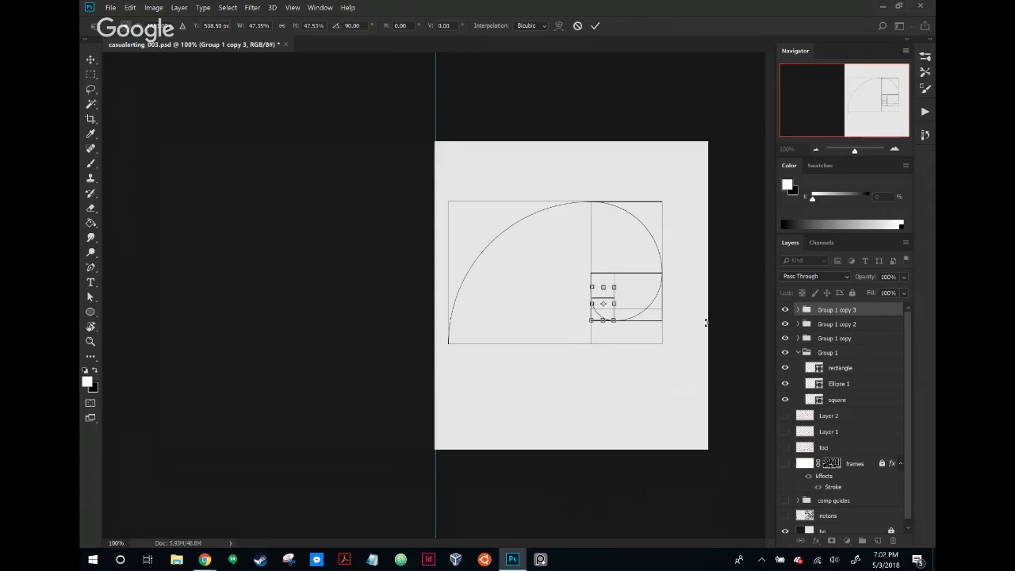
{"action": "key", "text": "Return"}
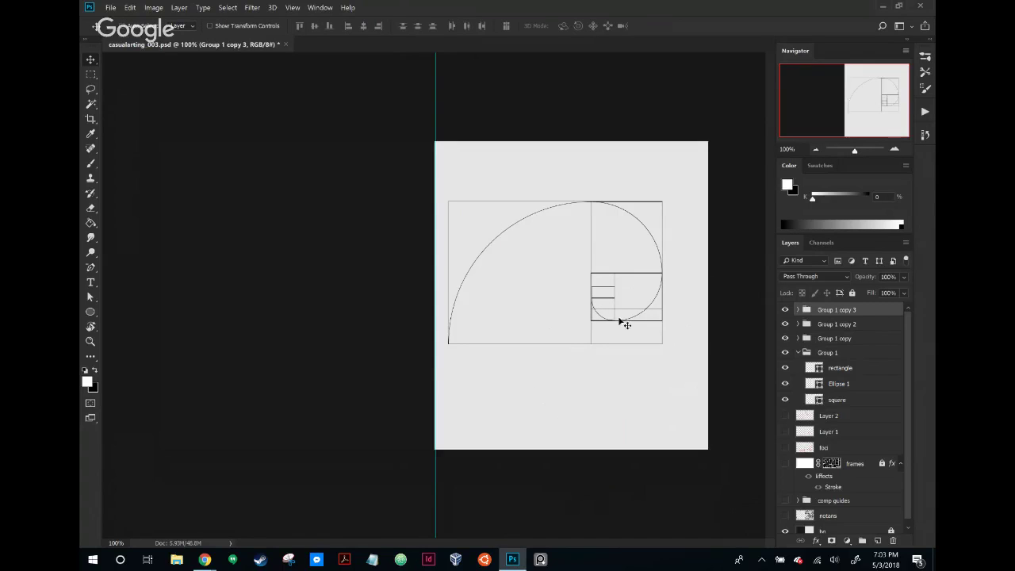
{"action": "left_click_drag", "start_coordinate": [601, 315], "coordinate": [614, 286]}
{"action": "key", "text": "ctrl+t"}
{"action": "key", "text": "Return"}
Duplicate Group 1 copy 3, rotate the duplicate 90° clockwise and scale it to about 68%, fitting it directly above the previous small square
{"action": "left_click_drag", "start_coordinate": [632, 297], "coordinate": [592, 338]}
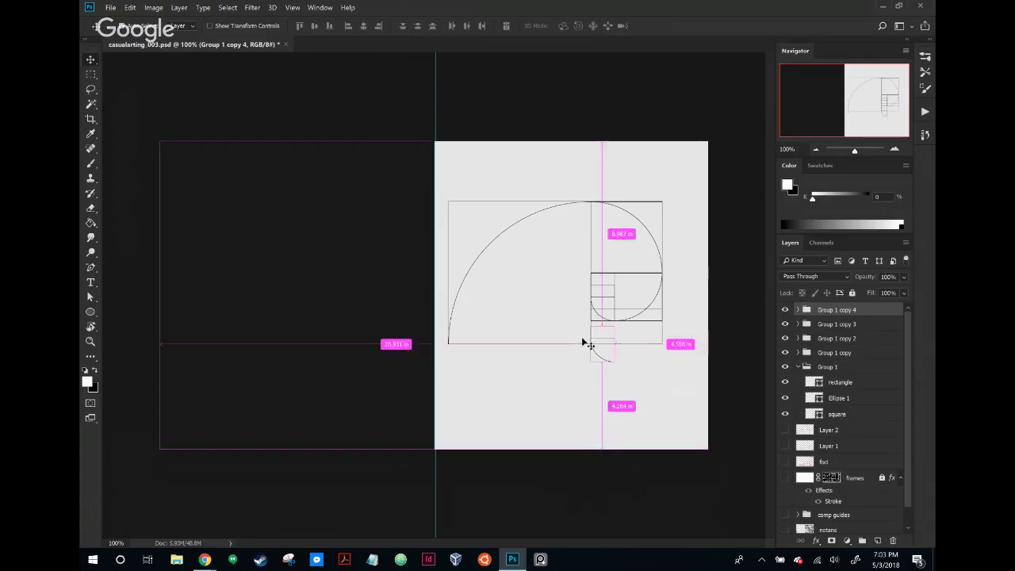
{"action": "key", "text": "ctrl+t"}
{"action": "left_click_drag", "start_coordinate": [620, 319], "coordinate": [616, 280]}
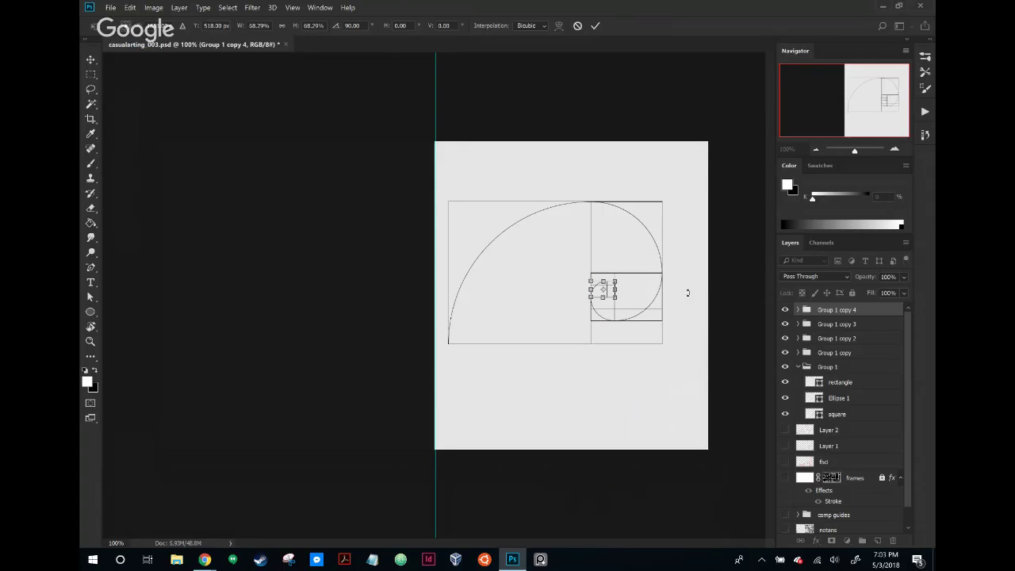
{"action": "key", "text": "Return"}
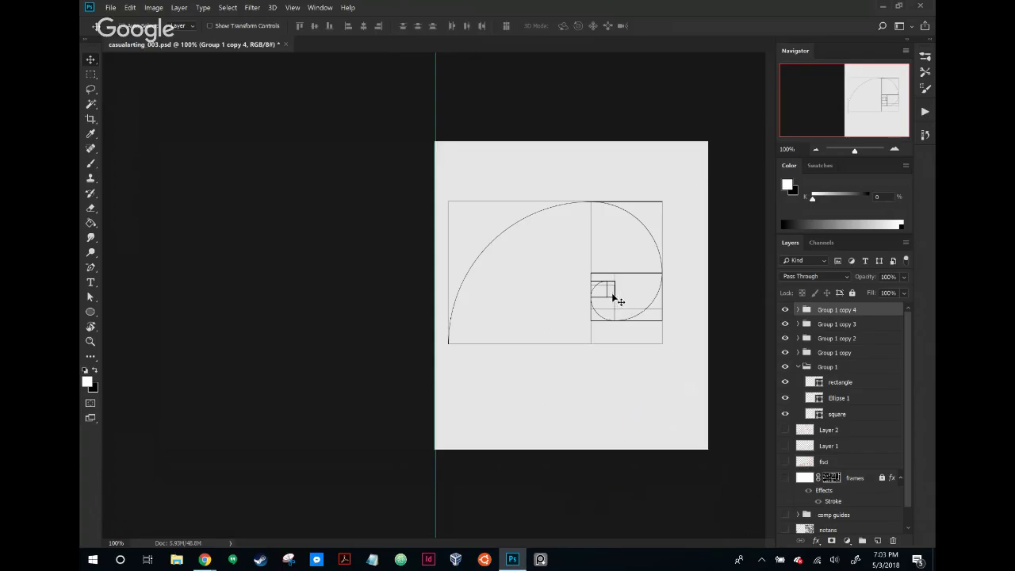
{"action": "key", "text": "ctrl+t"}
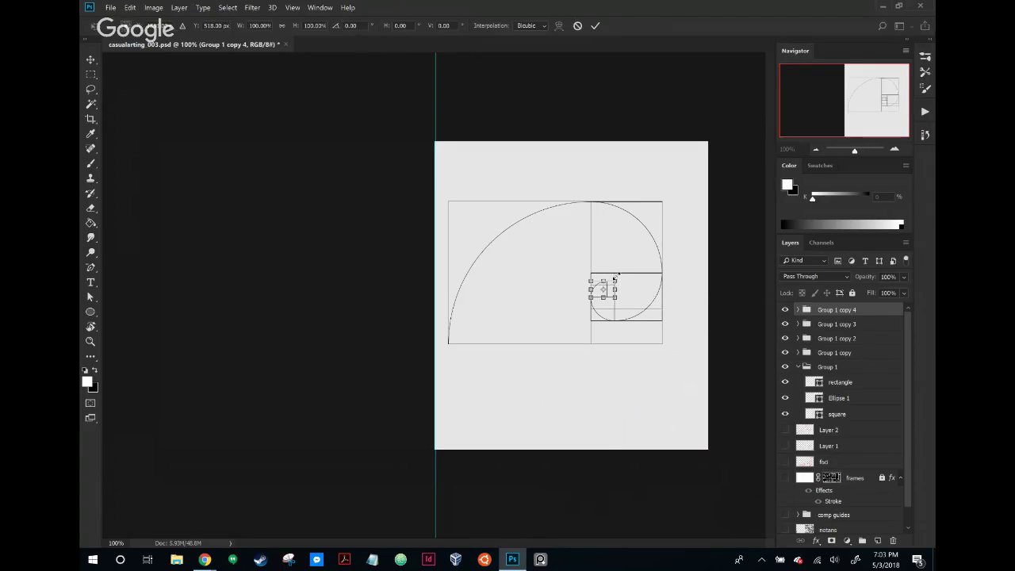
{"action": "left_click_drag", "start_coordinate": [616, 278], "coordinate": [616, 278]}
{"action": "key", "text": "Return"}
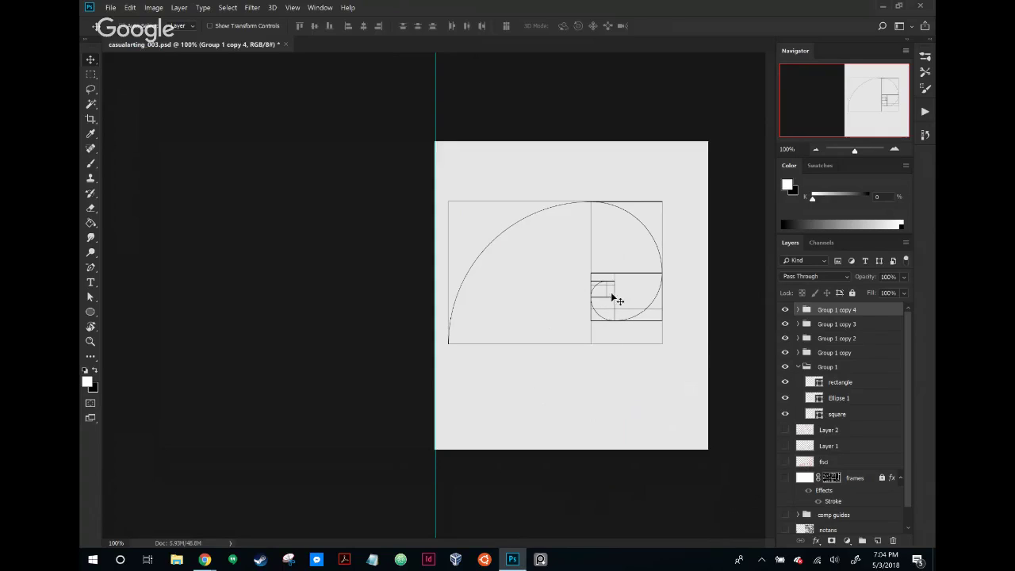
Duplicate Group 1 copy 4, then rotate and shrink the duplicate to fit the tiny rectangle at the inner end of the spiral
{"action": "left_click_drag", "start_coordinate": [593, 290], "coordinate": [615, 296]}
{"action": "key", "text": "ctrl+t"}
{"action": "key", "text": "Return"}
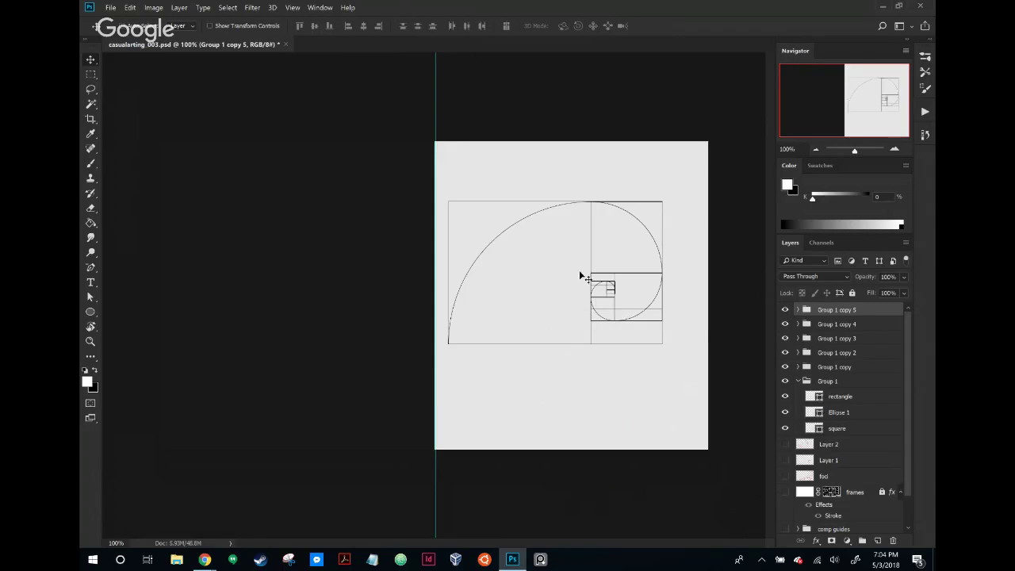
Collapse Group 1 and combine it with its five copies into a single new group
{"action": "left_click", "coordinate": [90, 296]}
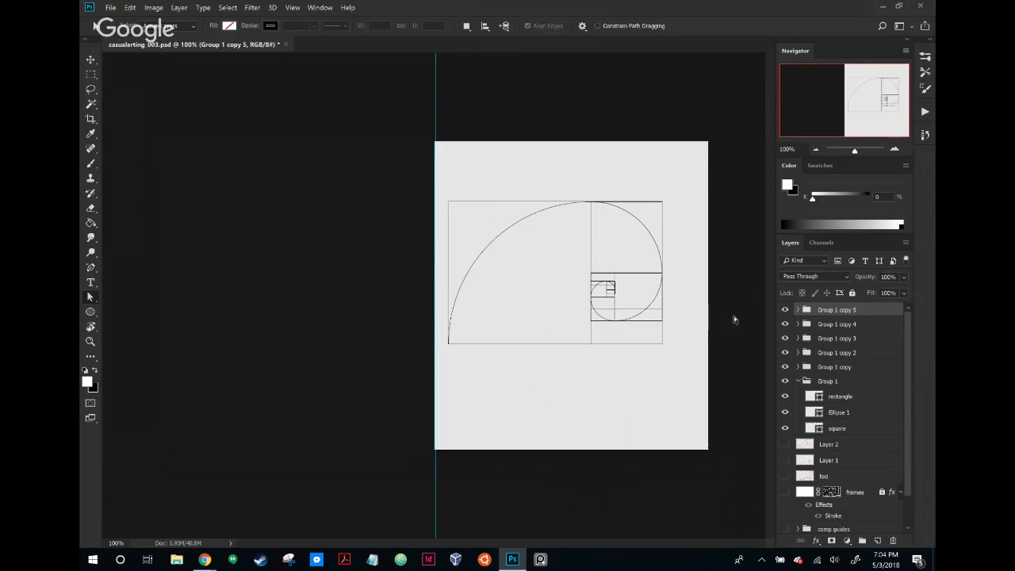
{"action": "left_click", "coordinate": [808, 383]}
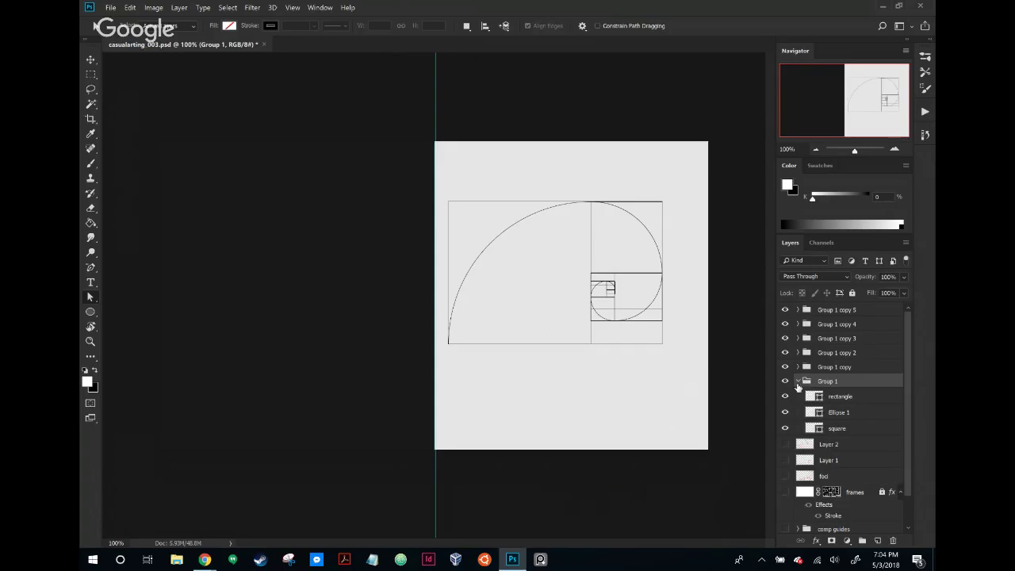
{"action": "left_click", "coordinate": [798, 384]}
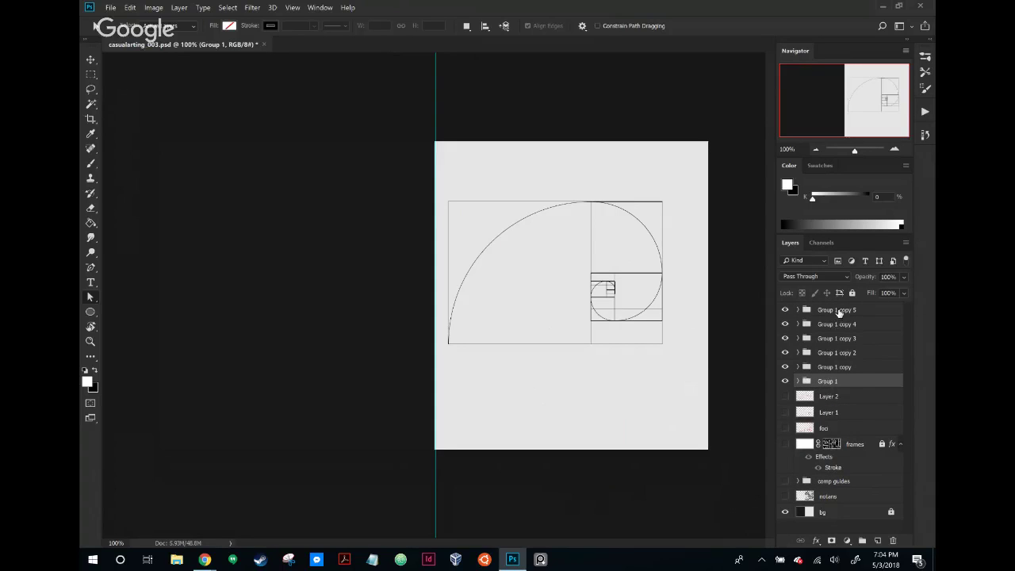
{"action": "left_click", "coordinate": [841, 312], "text": "shift"}
{"action": "right_click", "coordinate": [841, 312]}
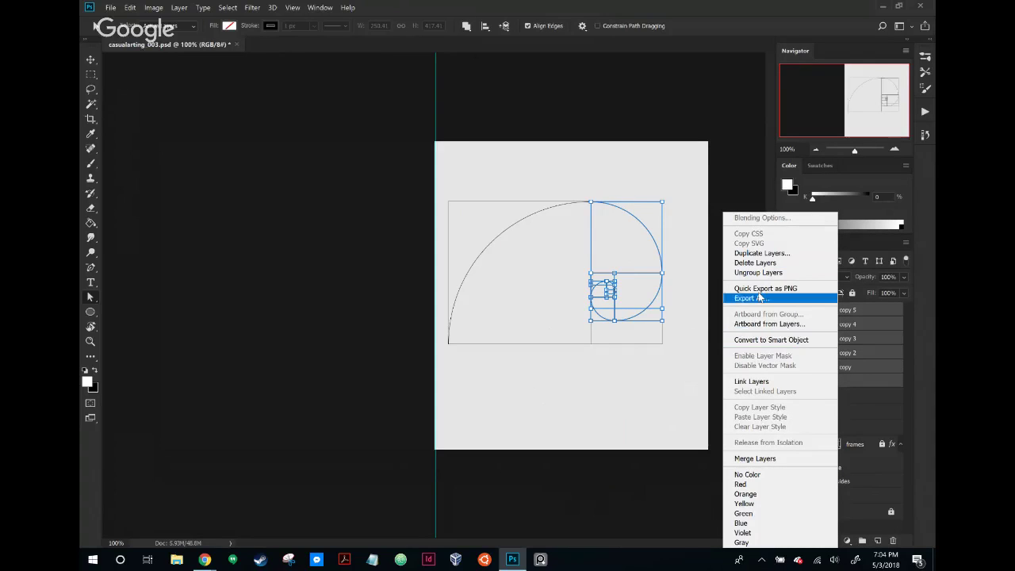
{"action": "left_click", "coordinate": [869, 306]}
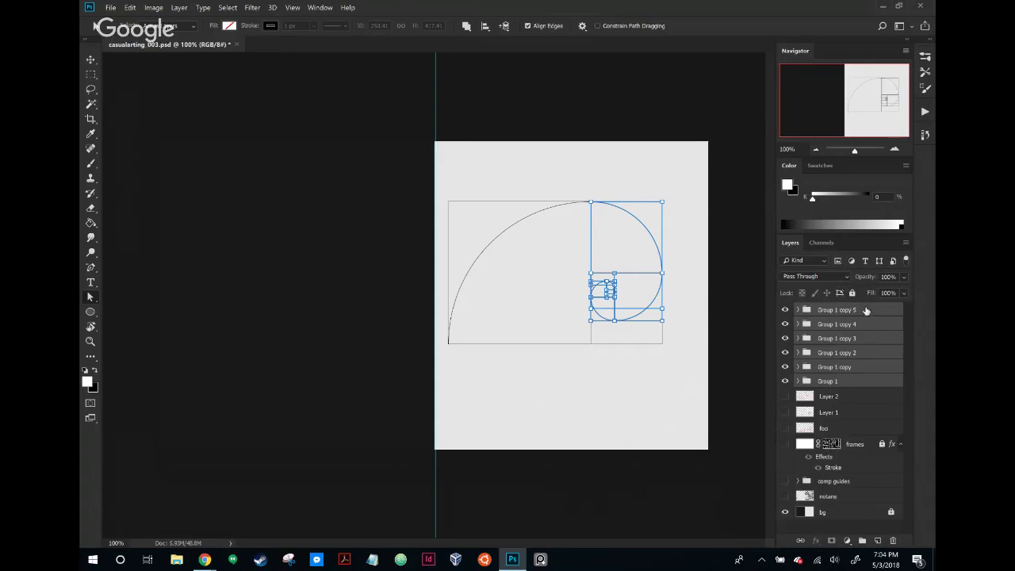
{"action": "left_click", "coordinate": [867, 310]}
{"action": "left_click", "coordinate": [852, 379], "text": "shift"}
{"action": "right_click", "coordinate": [852, 382]}
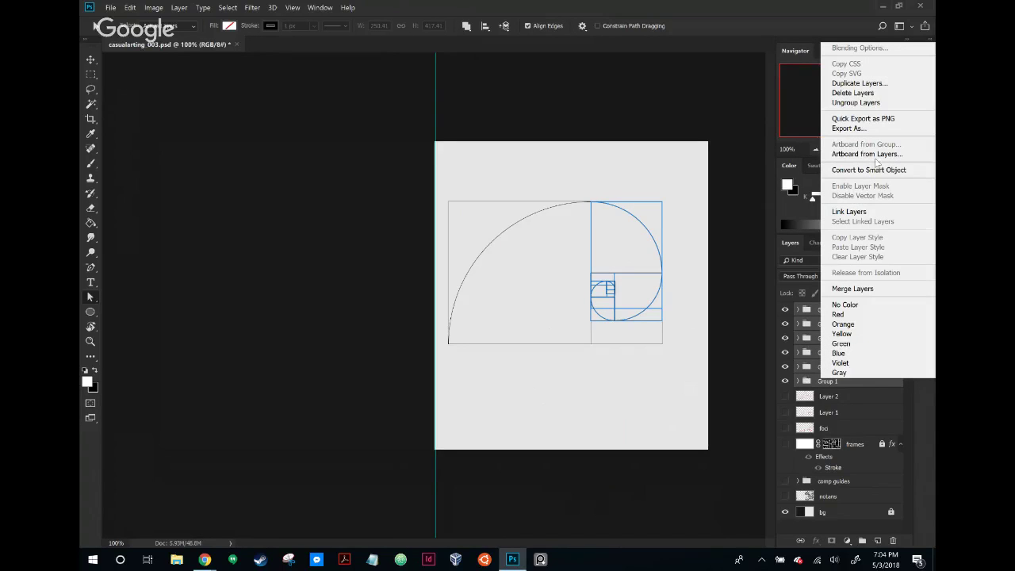
{"action": "left_click", "coordinate": [805, 315]}
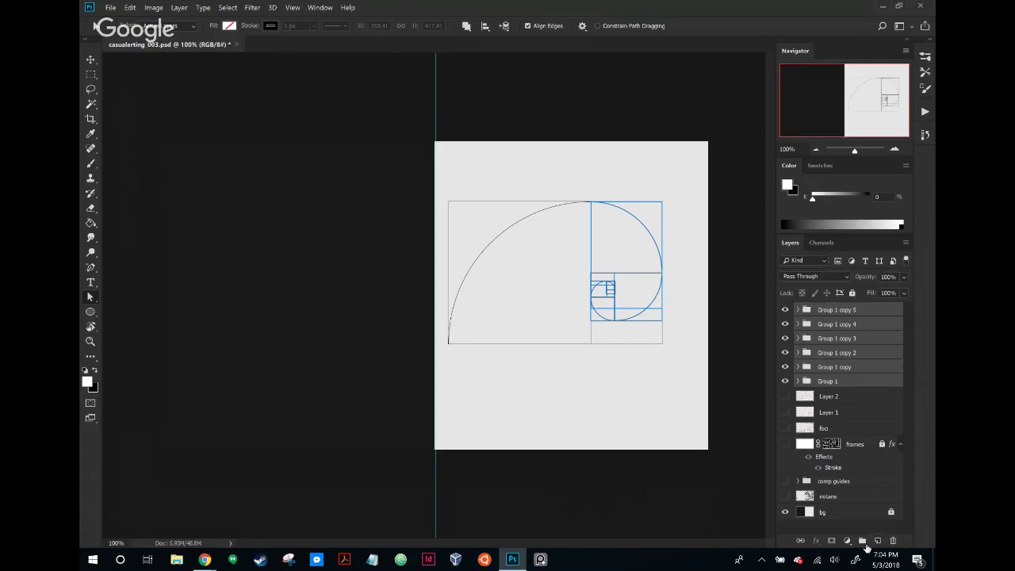
{"action": "left_click_drag", "start_coordinate": [866, 546], "coordinate": [863, 543]}
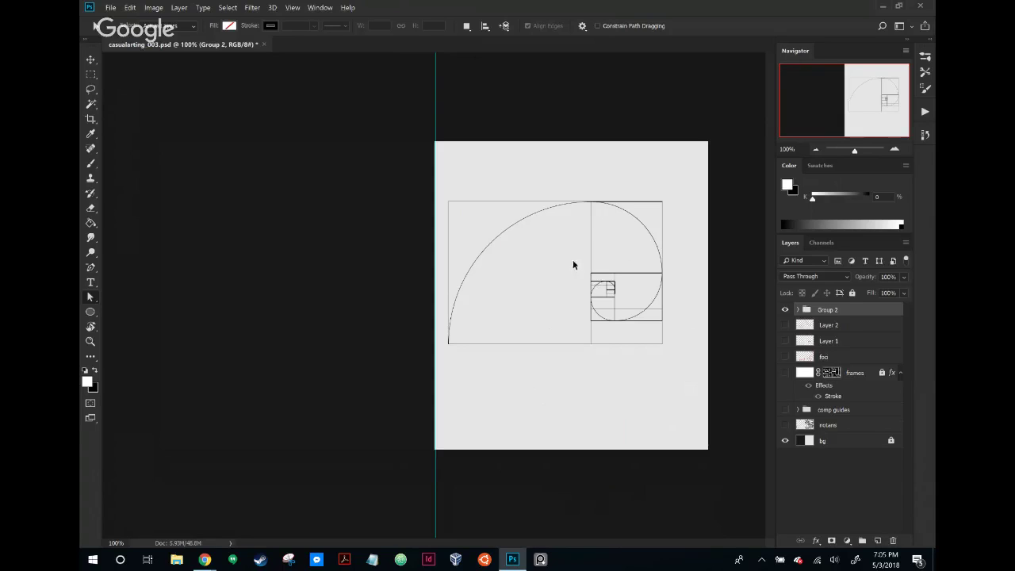
Duplicate Group 2, hide the duplicate, and convert the original Group 2 to a smart object
{"action": "left_click", "coordinate": [90, 60]}
{"action": "left_click_drag", "start_coordinate": [588, 265], "coordinate": [597, 353]}
{"action": "left_click", "coordinate": [785, 309]}
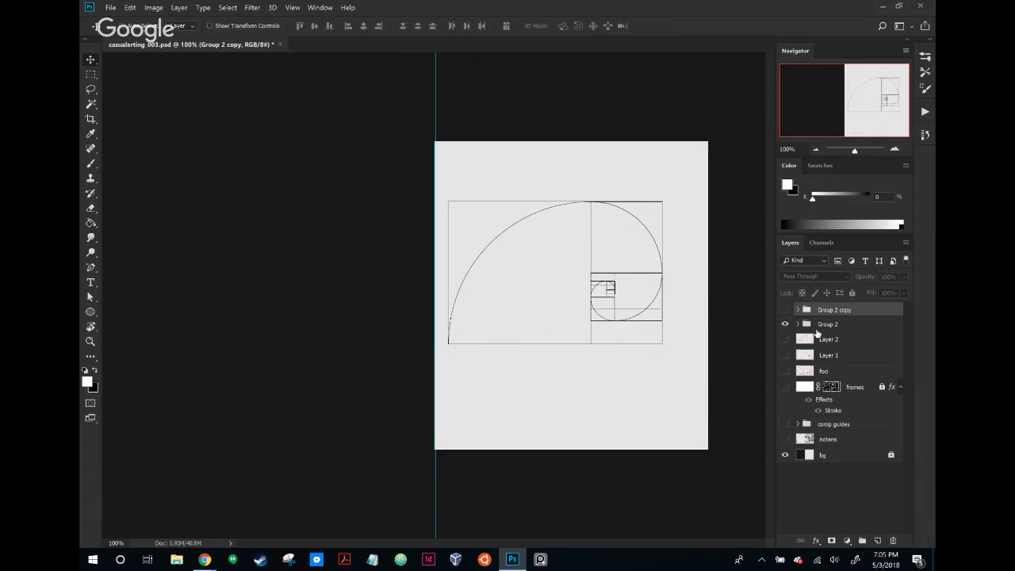
{"action": "left_click", "coordinate": [813, 327]}
{"action": "right_click", "coordinate": [826, 321]}
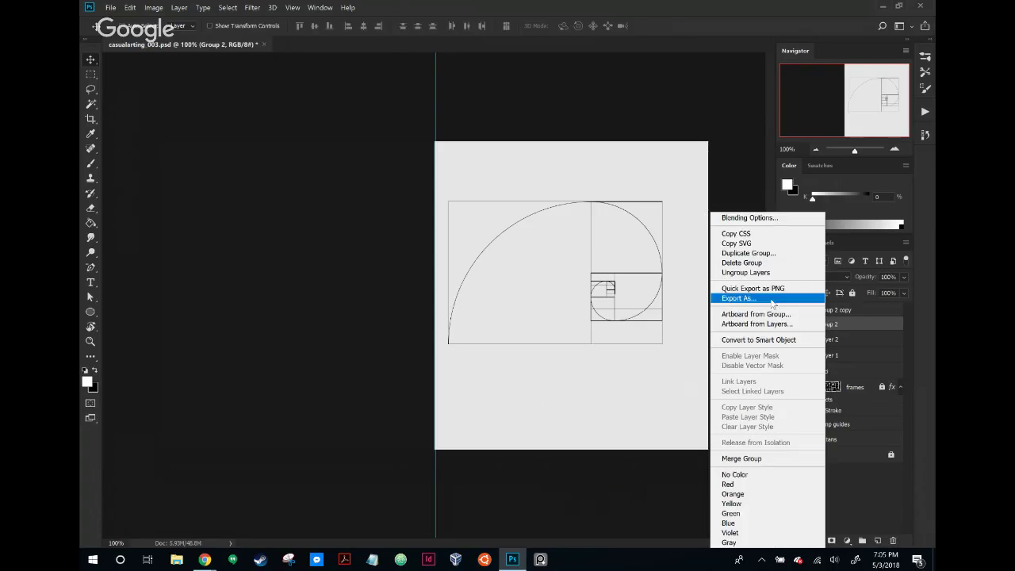
{"action": "left_click", "coordinate": [772, 342]}
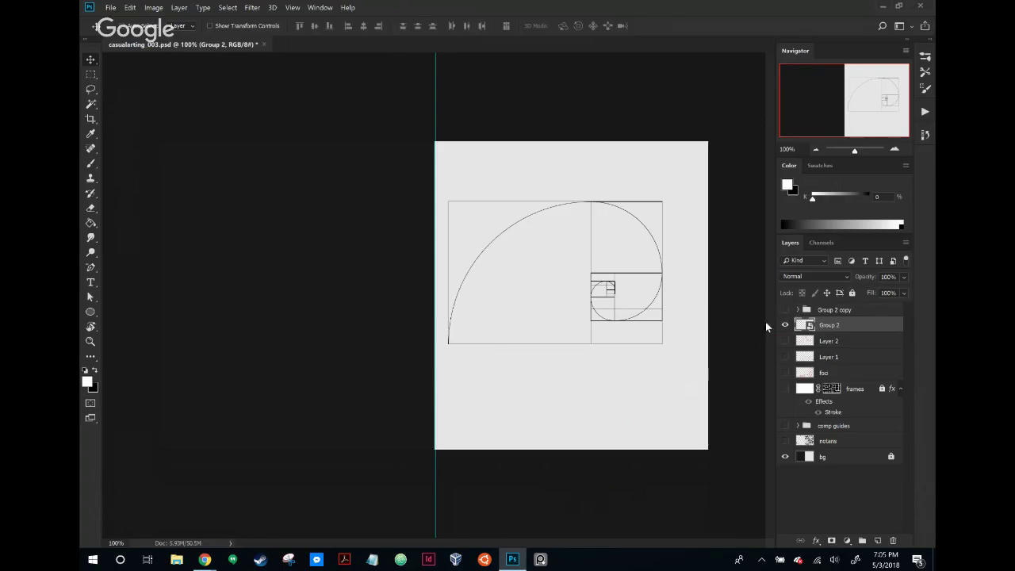
Look through the custom shape options and Group 2's layer and smart object commands for a way to save the spiral as a shape
{"action": "left_click", "coordinate": [90, 312]}
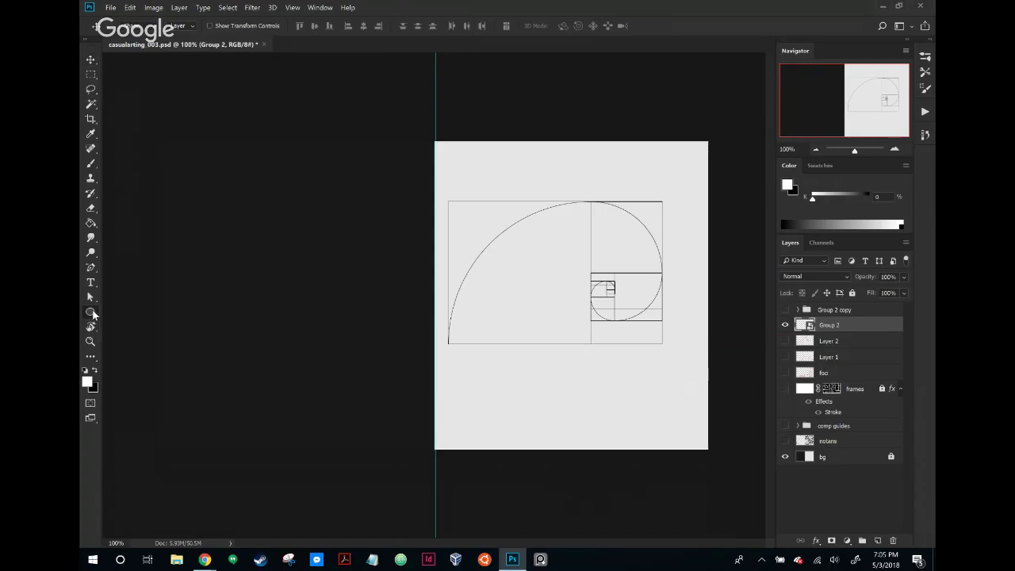
{"action": "left_click", "coordinate": [165, 365]}
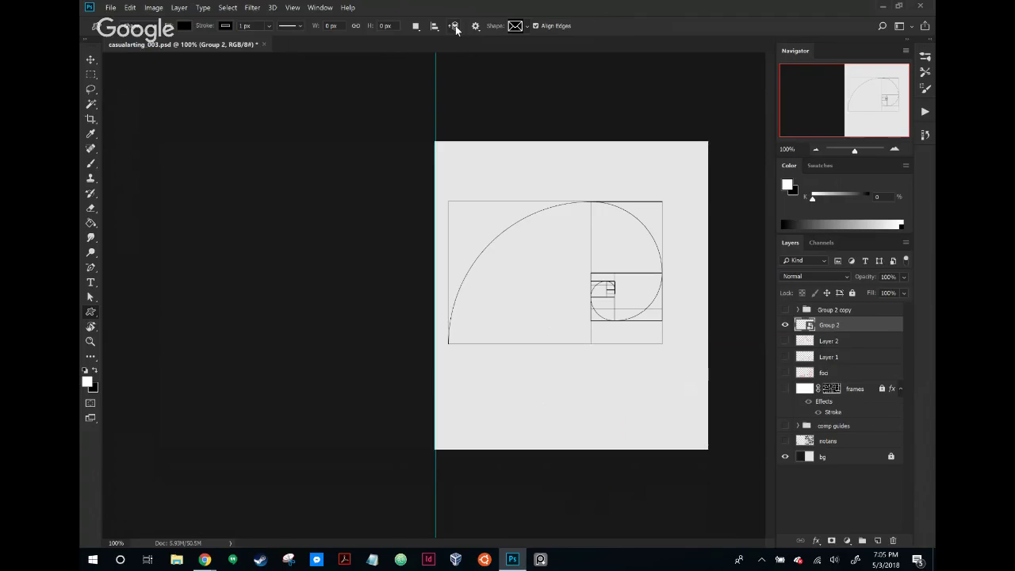
{"action": "left_click", "coordinate": [527, 26]}
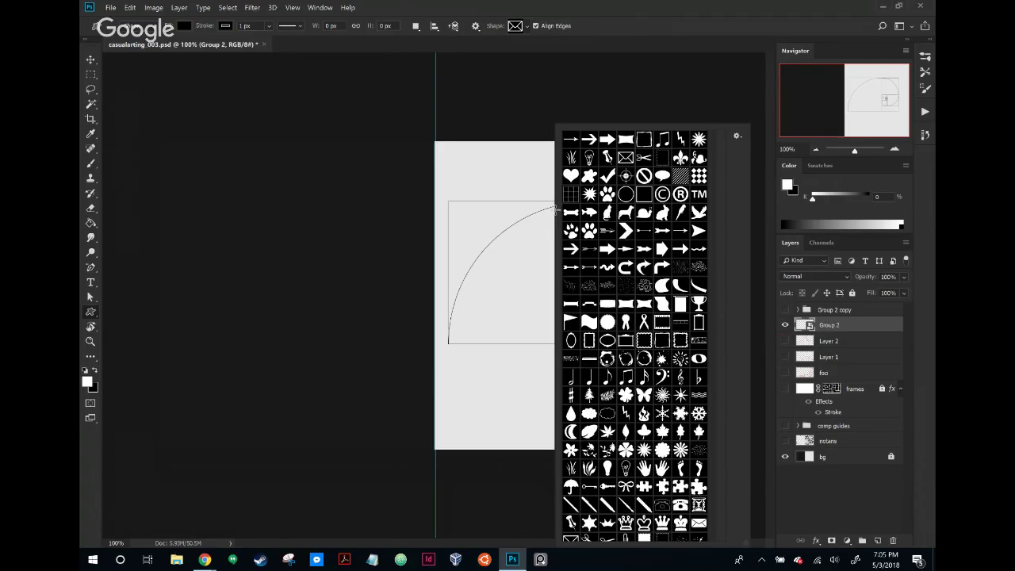
{"action": "left_click", "coordinate": [737, 135]}
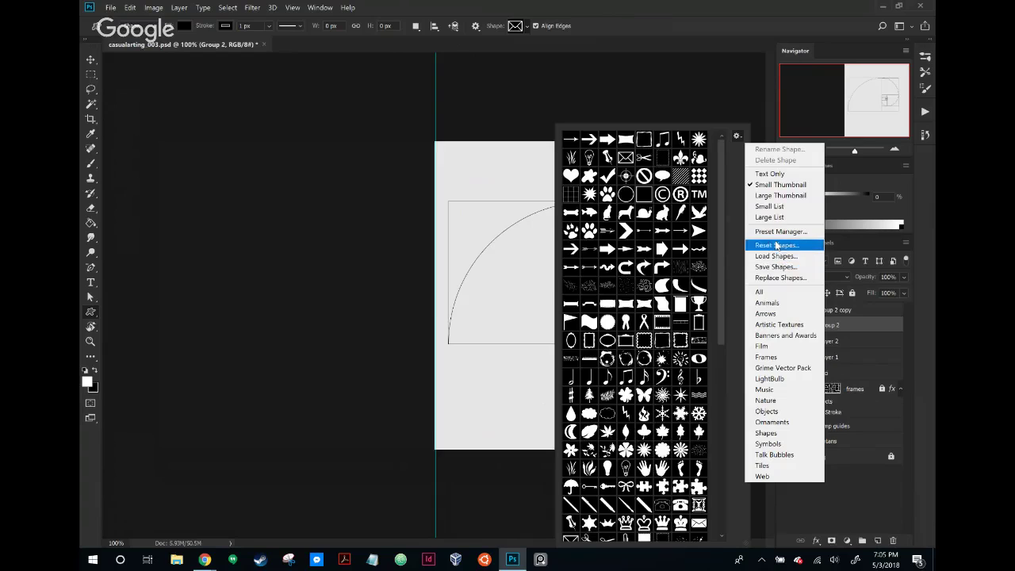
{"action": "key", "text": "Escape"}
{"action": "left_click", "coordinate": [830, 324]}
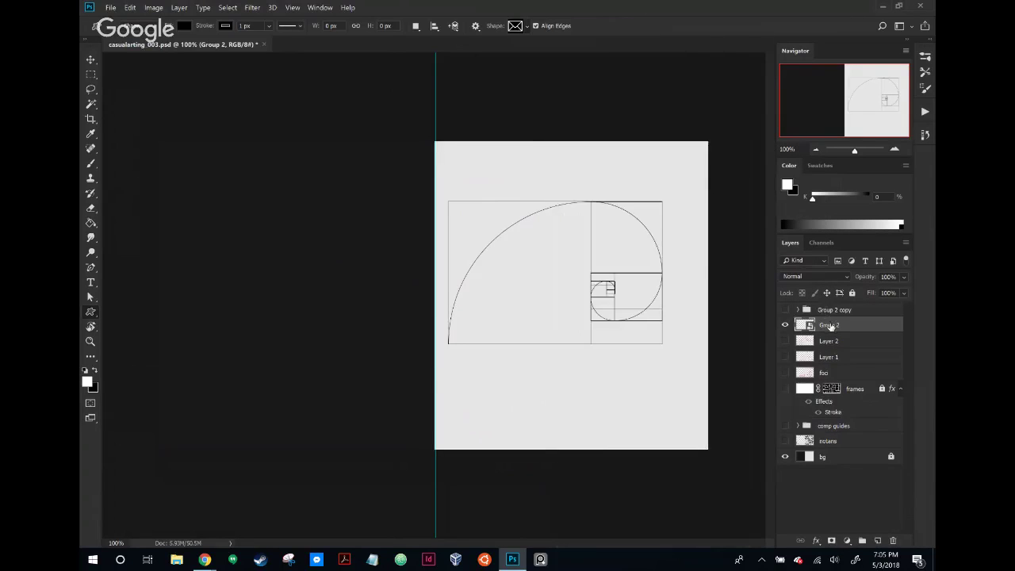
{"action": "right_click", "coordinate": [832, 327]}
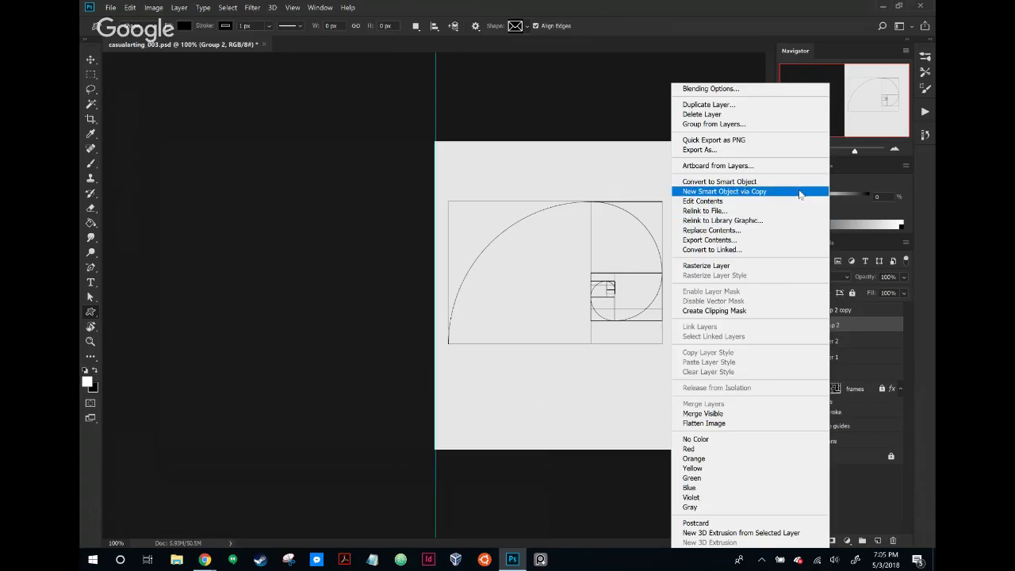
{"action": "left_click", "coordinate": [861, 339]}
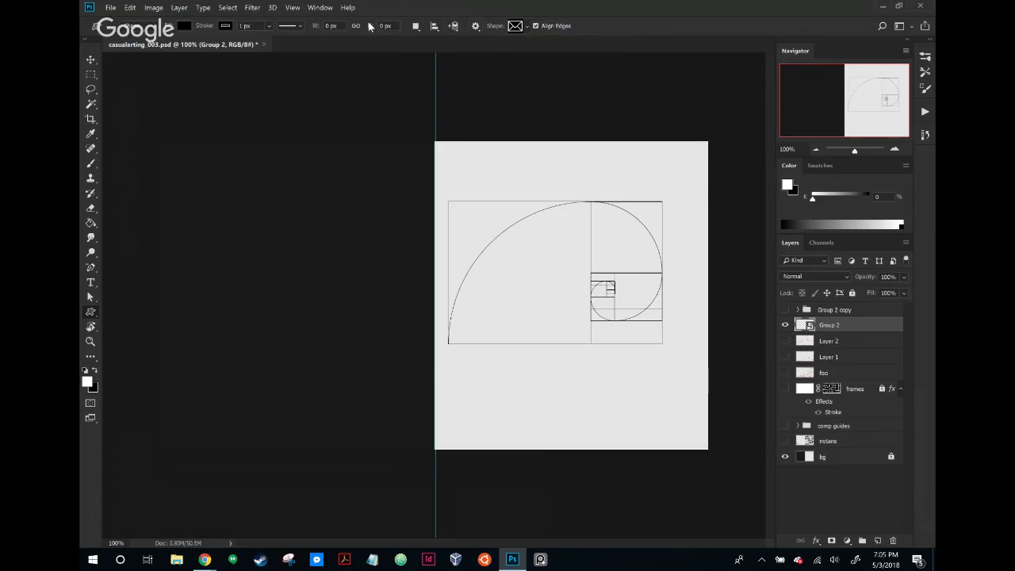
{"action": "left_click", "coordinate": [151, 8]}
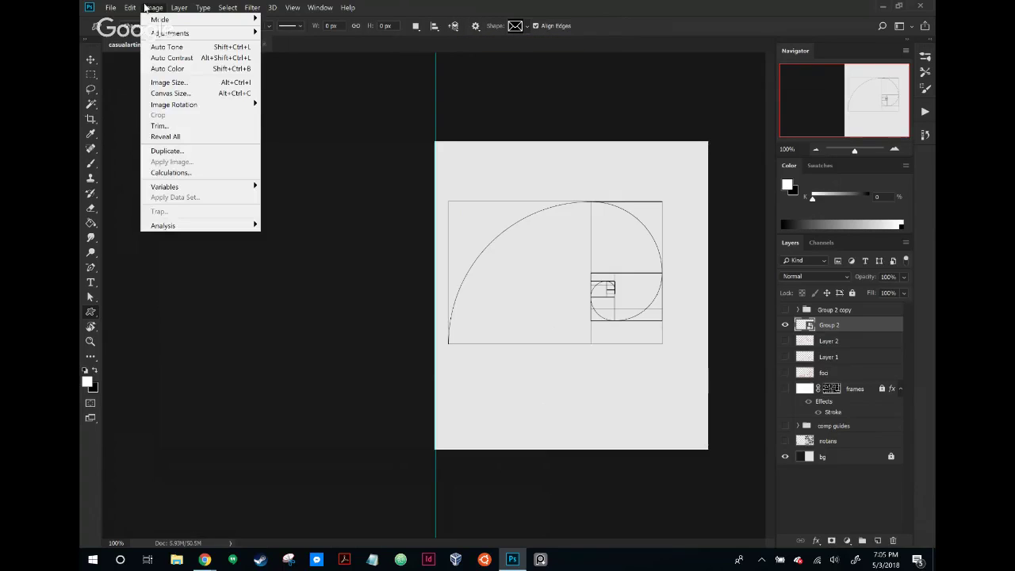
{"action": "mouse_move", "coordinate": [177, 7]}
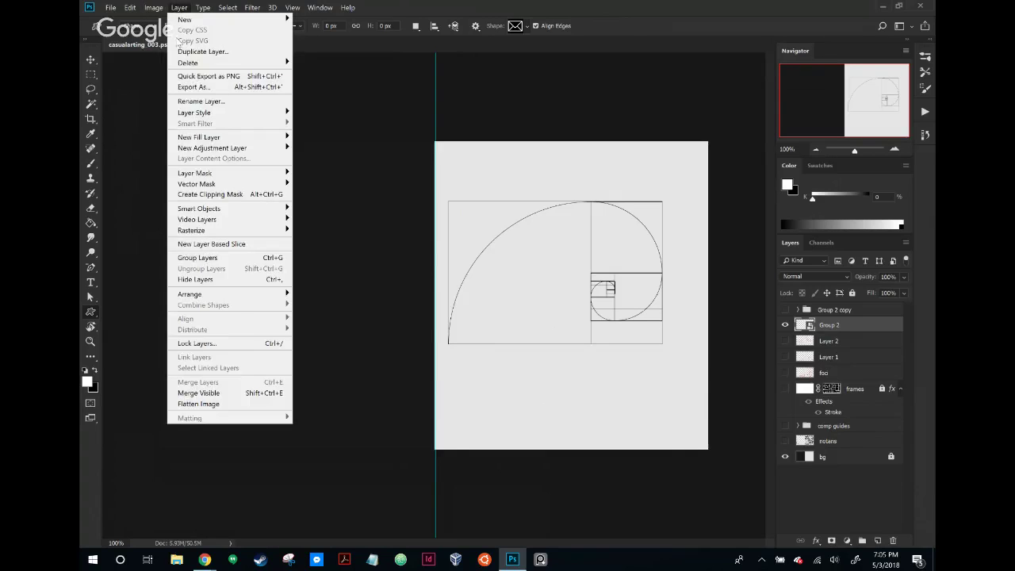
{"action": "mouse_move", "coordinate": [244, 211]}
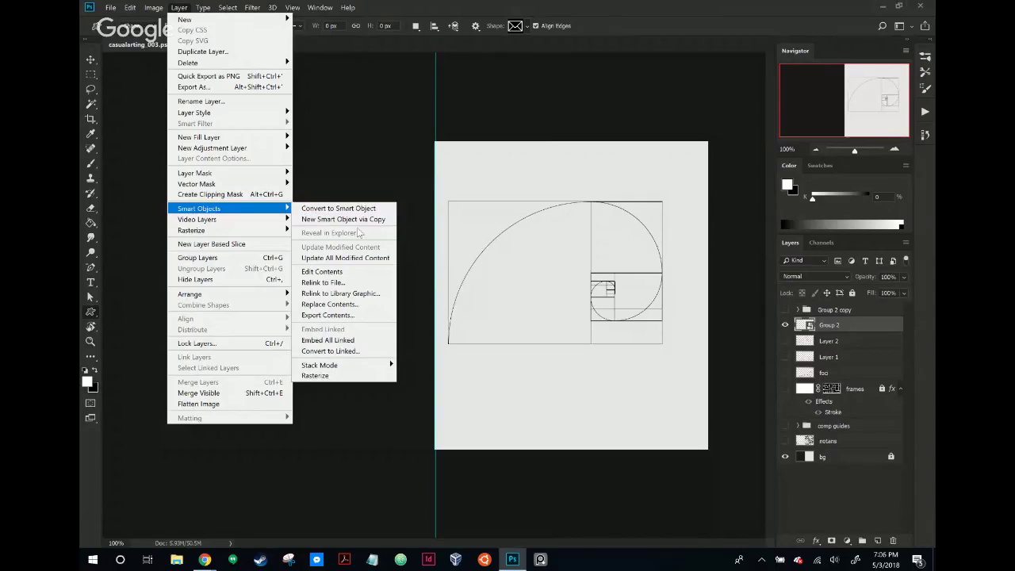
{"action": "key", "text": "Escape"}
{"action": "key", "text": "Escape"}
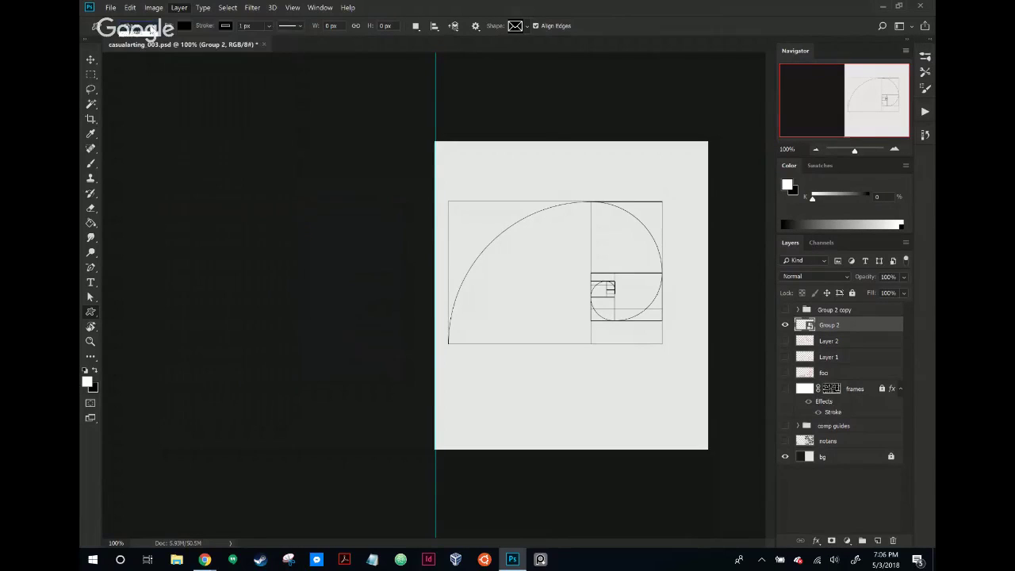
Check the tool preset options, the custom shape library options and Group 2's layer commands for a way to define a new shape
{"action": "left_click", "coordinate": [110, 31]}
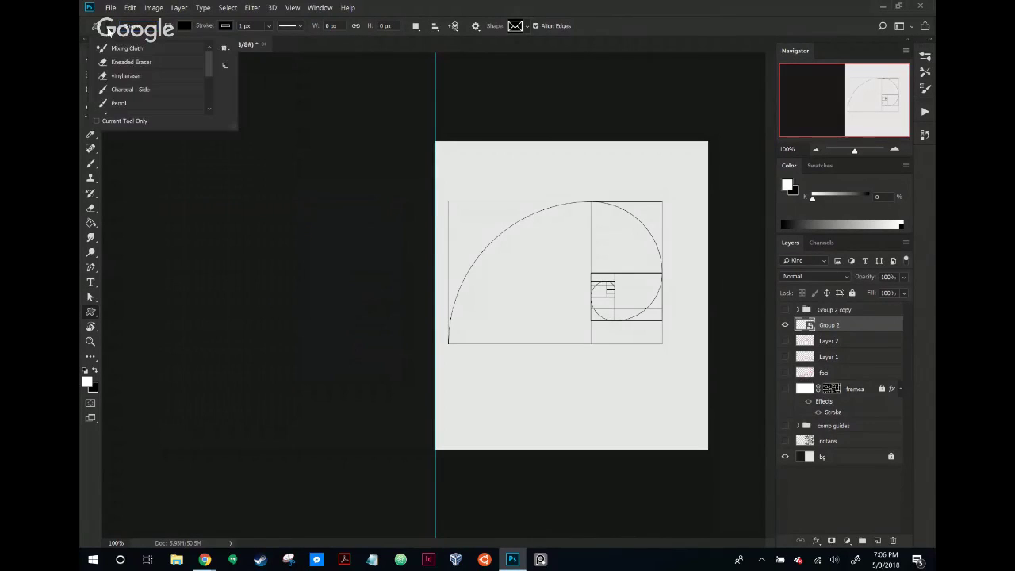
{"action": "left_click", "coordinate": [225, 48]}
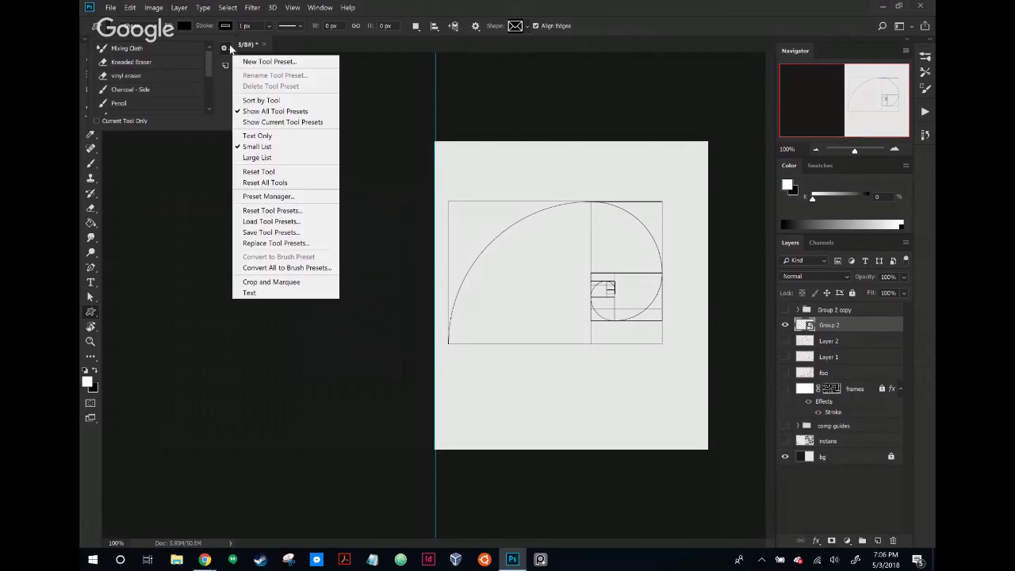
{"action": "key", "text": "Escape"}
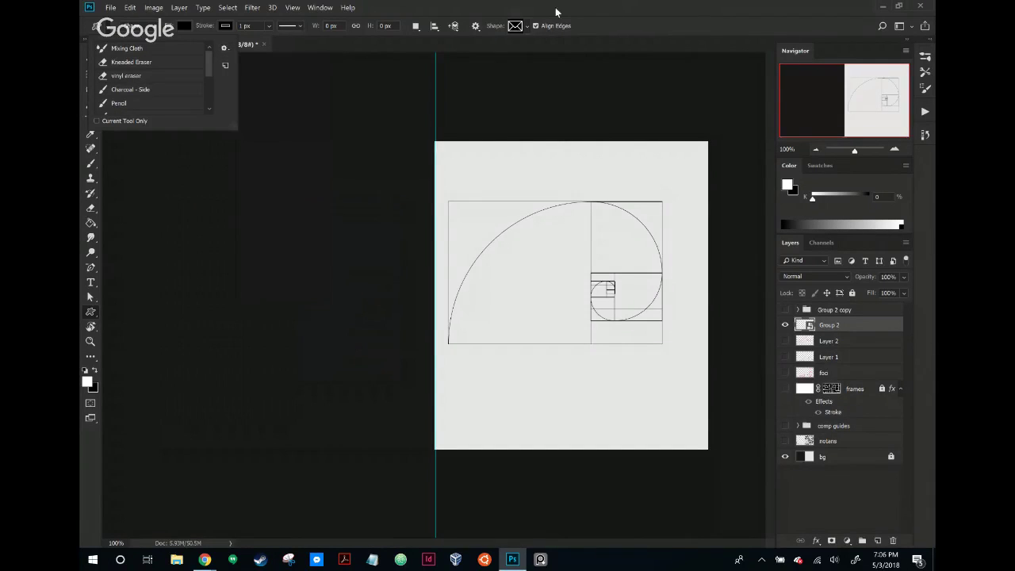
{"action": "key", "text": "Escape"}
{"action": "left_click", "coordinate": [528, 27]}
{"action": "left_click", "coordinate": [603, 47]}
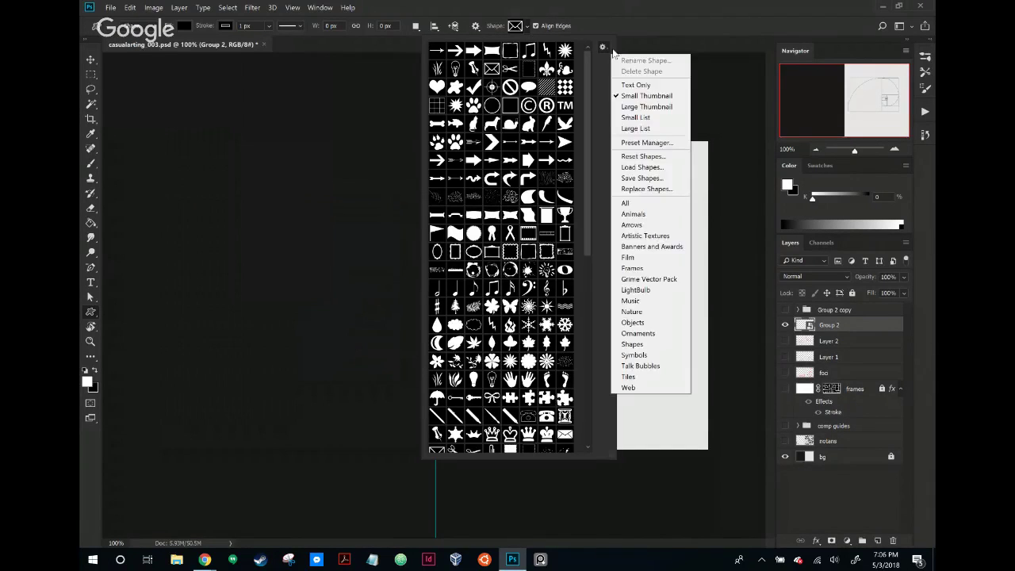
{"action": "left_click", "coordinate": [645, 5]}
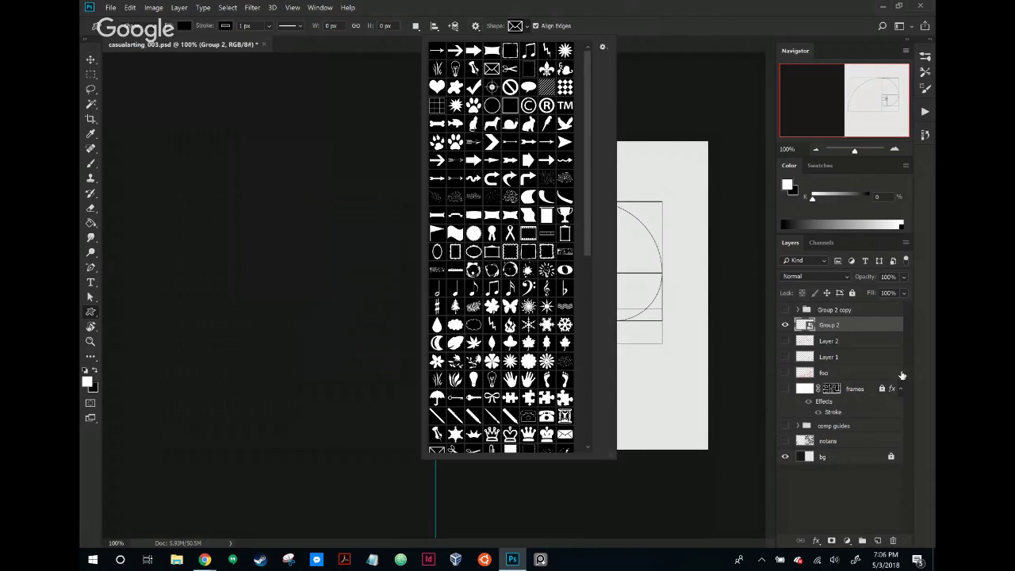
{"action": "right_click", "coordinate": [830, 325]}
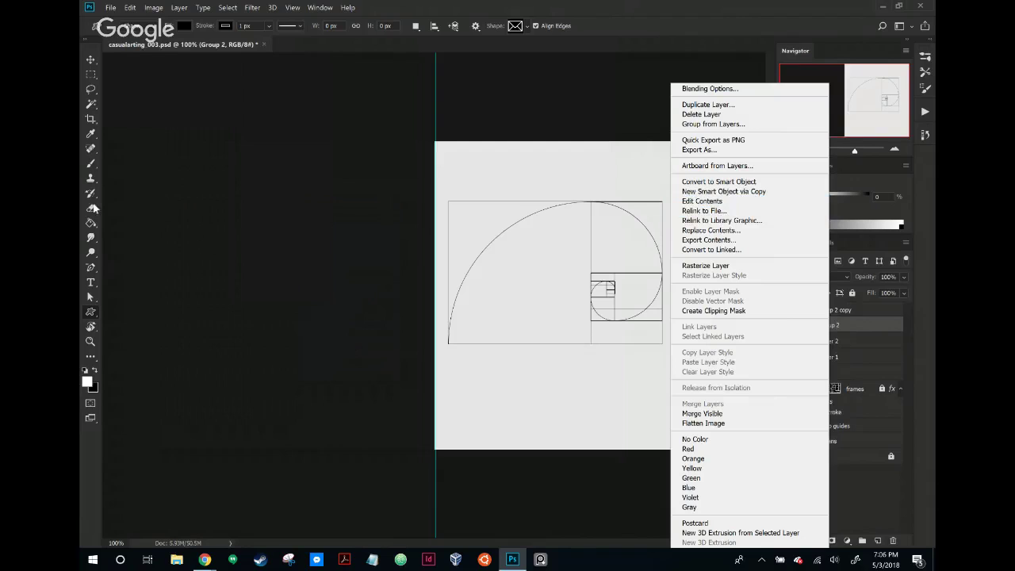
{"action": "right_click", "coordinate": [556, 297]}
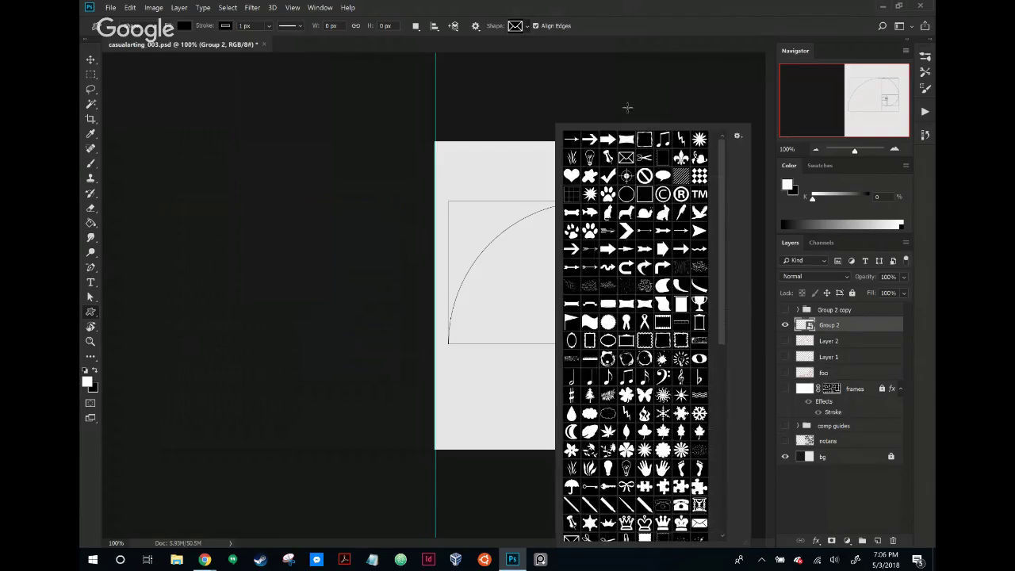
{"action": "left_click", "coordinate": [627, 107]}
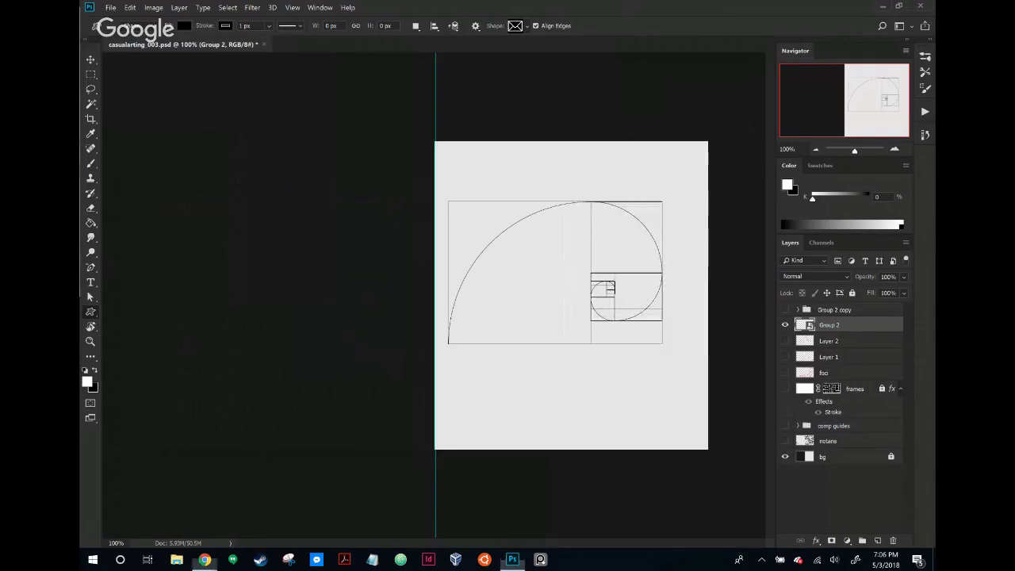
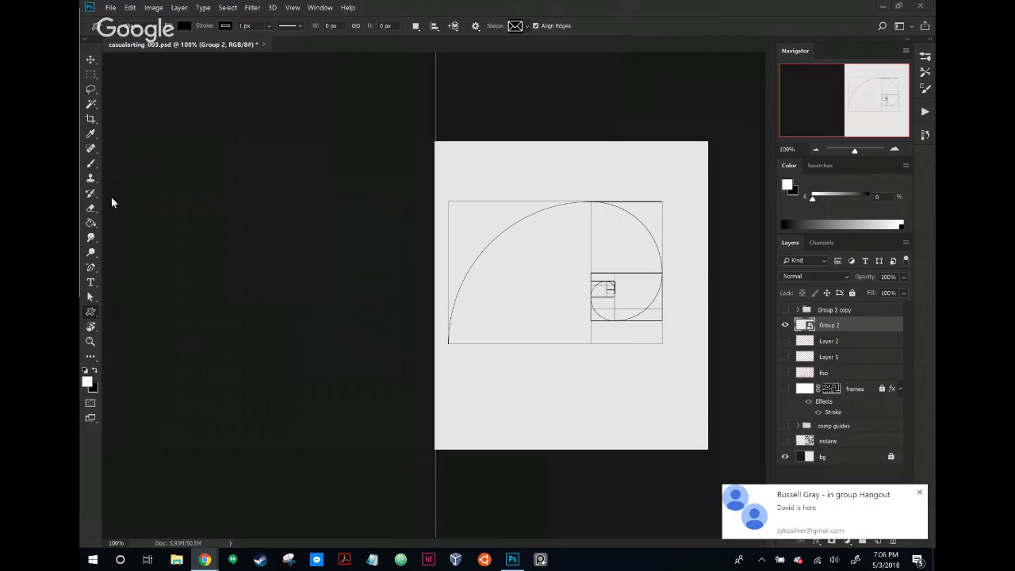
Try to select the spiral's paths in the Group 2 smart object with the Path Selection tool and check the available path commands
{"action": "left_click", "coordinate": [92, 298]}
{"action": "left_click_drag", "start_coordinate": [445, 185], "coordinate": [698, 360]}
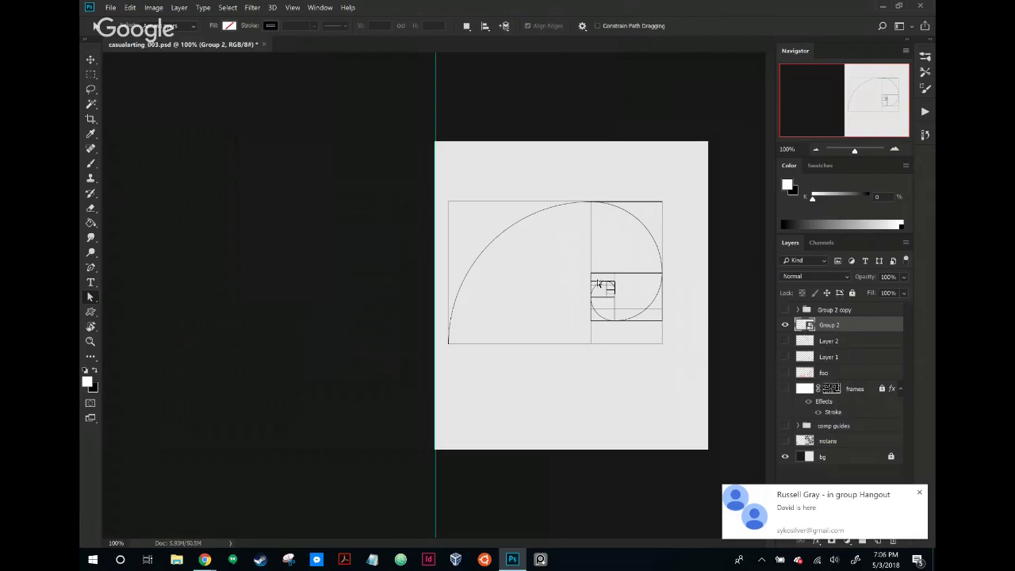
{"action": "right_click", "coordinate": [566, 276]}
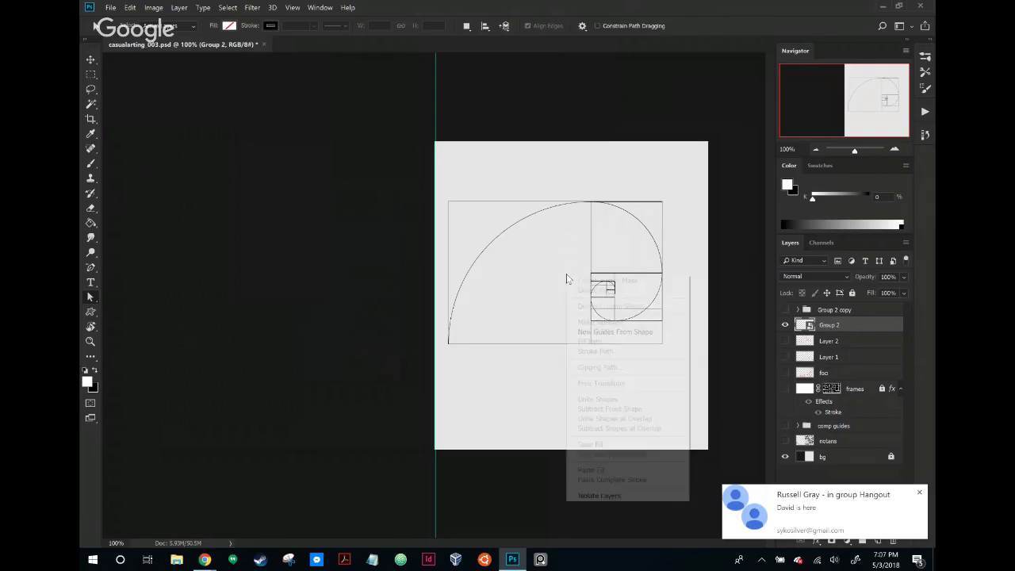
{"action": "left_click", "coordinate": [495, 230]}
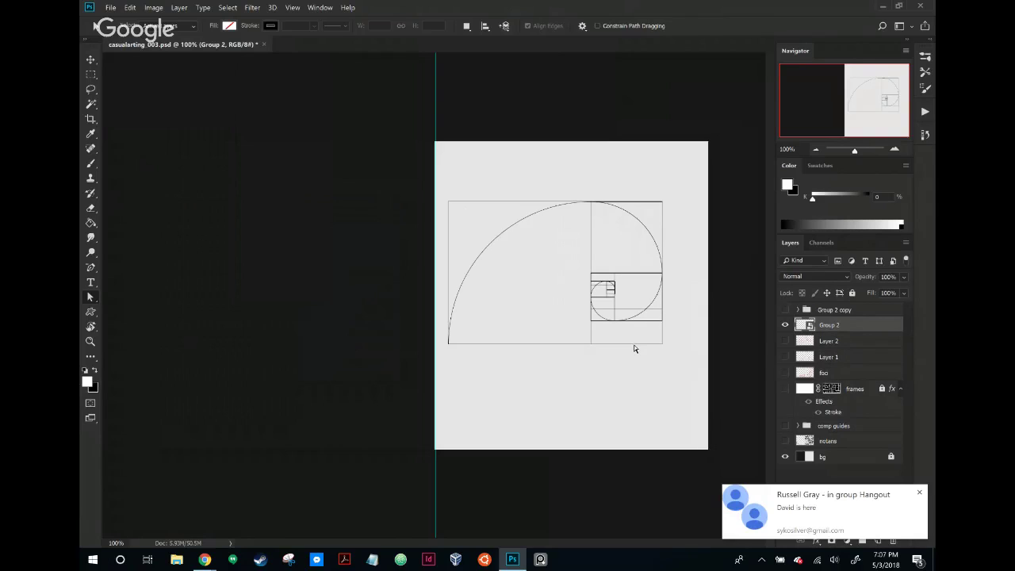
Undo Group 2's smart object conversion and its duplication, and dismiss the chat notification
{"action": "key", "text": "ctrl+alt+z"}
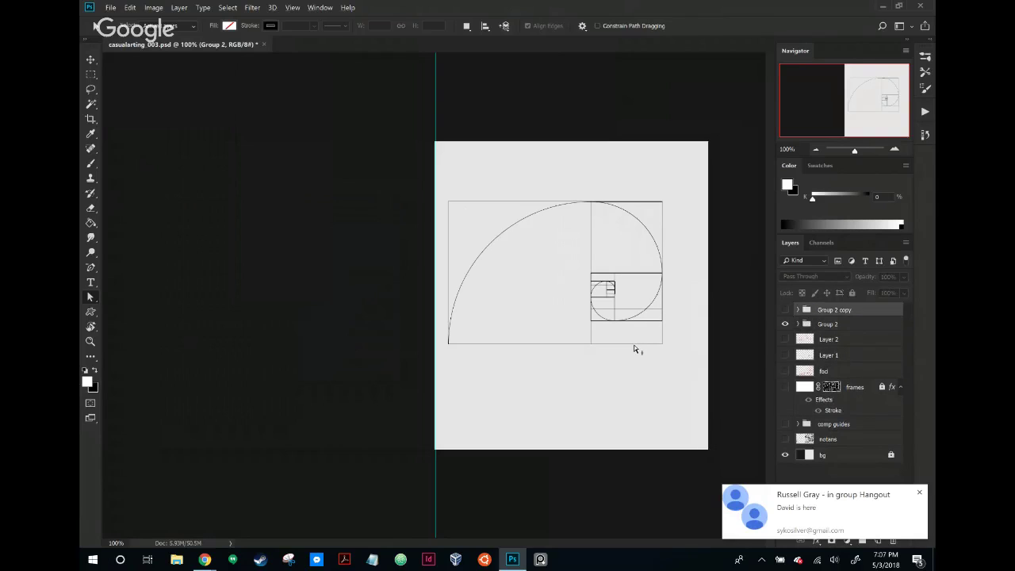
{"action": "key", "text": "ctrl+alt+z"}
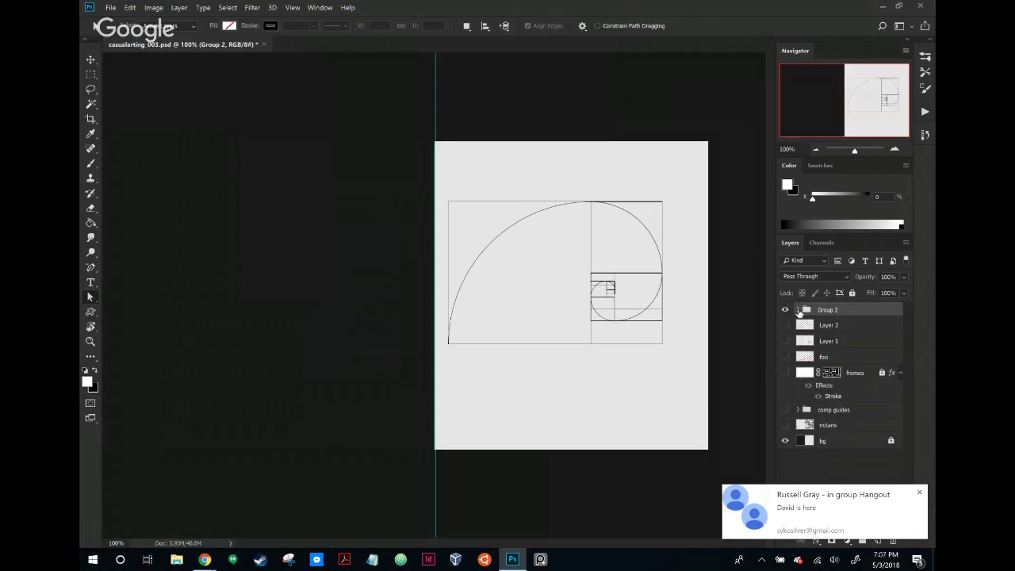
{"action": "left_click", "coordinate": [920, 493]}
Duplicate Group 2 and hide the original, keeping only the duplicate visible
{"action": "left_click_drag", "start_coordinate": [831, 309], "coordinate": [877, 540]}
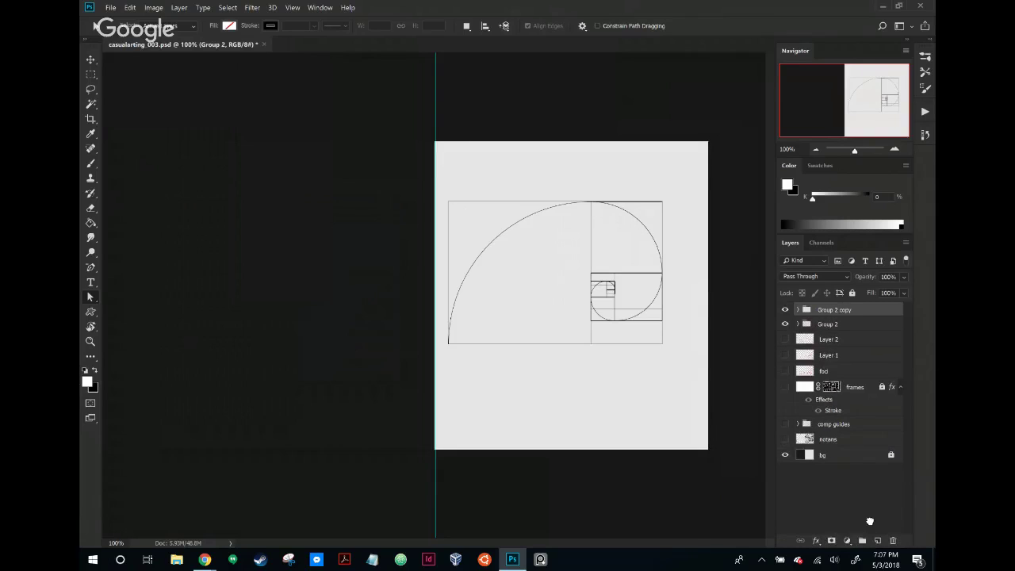
{"action": "left_click", "coordinate": [785, 324]}
{"action": "left_click_drag", "start_coordinate": [444, 188], "coordinate": [674, 358]}
{"action": "left_click", "coordinate": [787, 310]}
{"action": "left_click", "coordinate": [787, 309]}
{"action": "left_click", "coordinate": [787, 309]}
{"action": "left_click", "coordinate": [787, 309]}
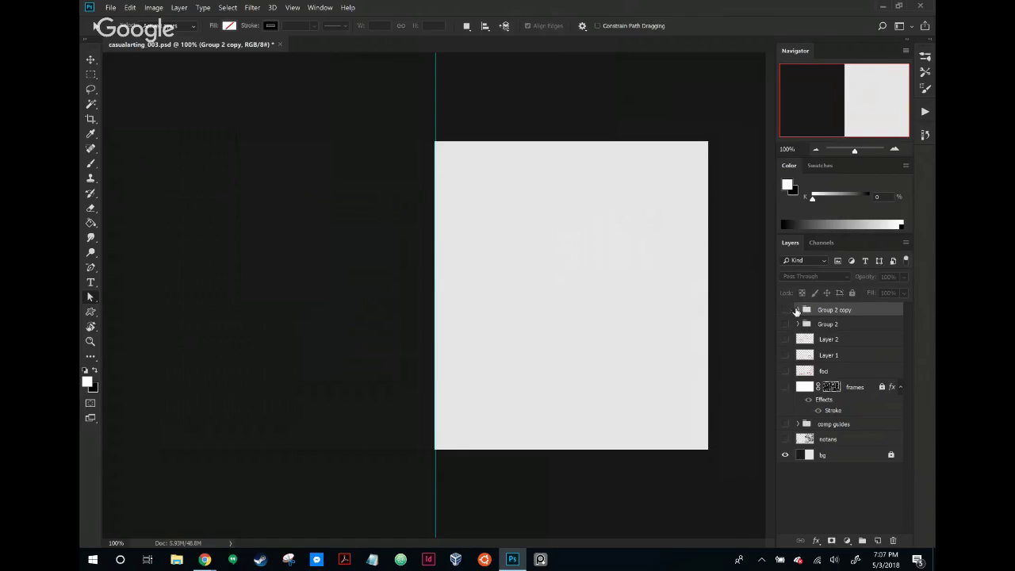
{"action": "left_click", "coordinate": [787, 309]}
Expand Group 2 copy, select it together with all the Group 1 groups inside it, and ungroup the outer group
{"action": "left_click", "coordinate": [799, 309]}
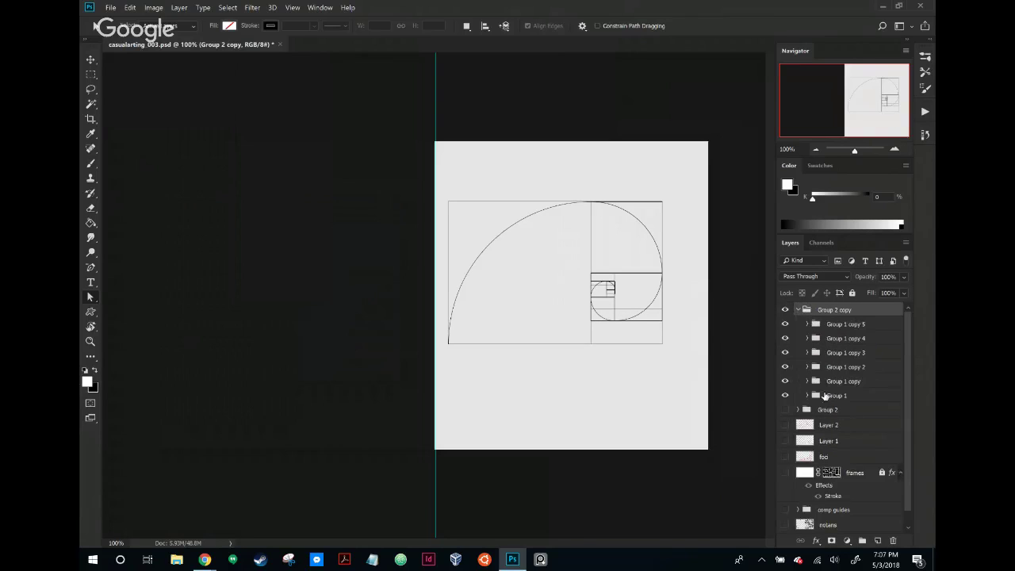
{"action": "left_click", "coordinate": [815, 397]}
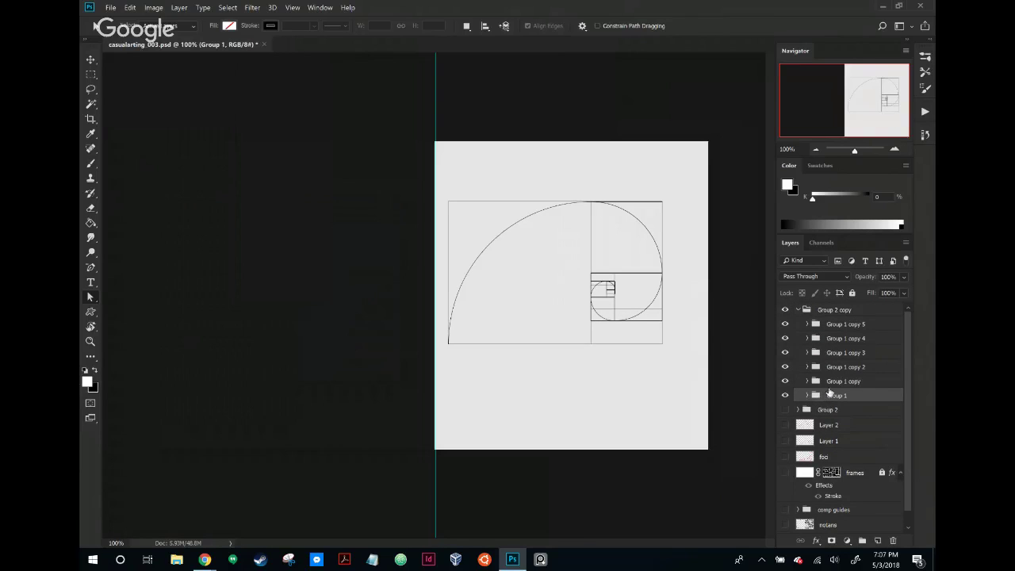
{"action": "left_click", "coordinate": [846, 311], "text": "shift"}
{"action": "right_click", "coordinate": [846, 316]}
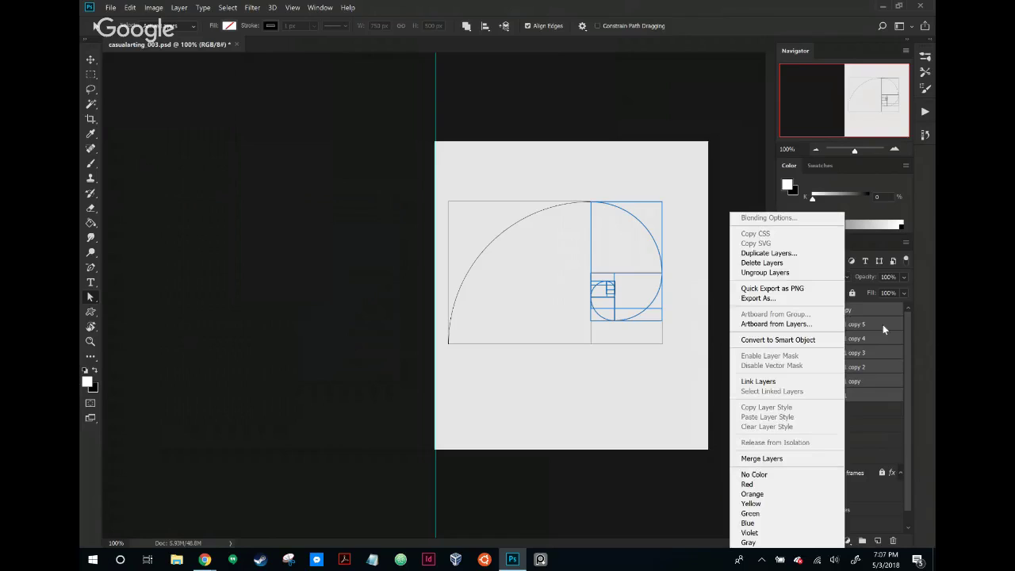
{"action": "left_click", "coordinate": [879, 355]}
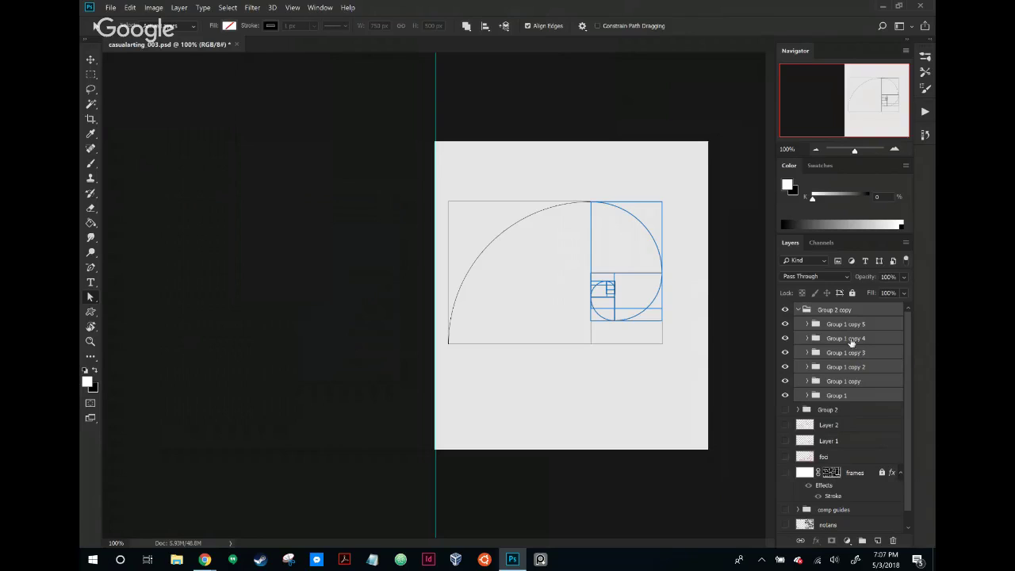
{"action": "right_click", "coordinate": [853, 341]}
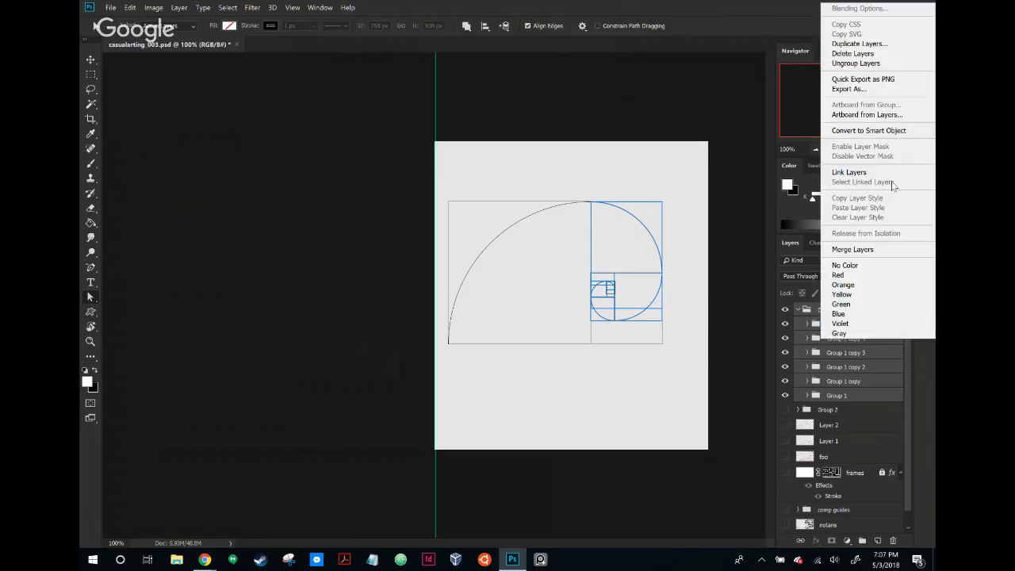
{"action": "left_click", "coordinate": [856, 63]}
Ungroup the selected Group 1 and its five copies into individual shape layers and switch to the Custom Shape tool
{"action": "right_click", "coordinate": [843, 341]}
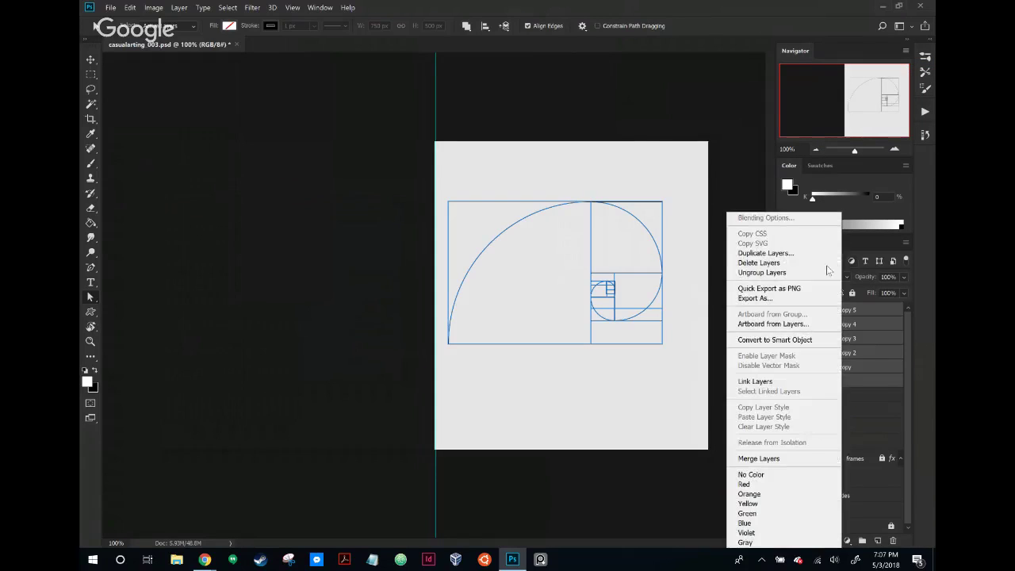
{"action": "left_click", "coordinate": [808, 271]}
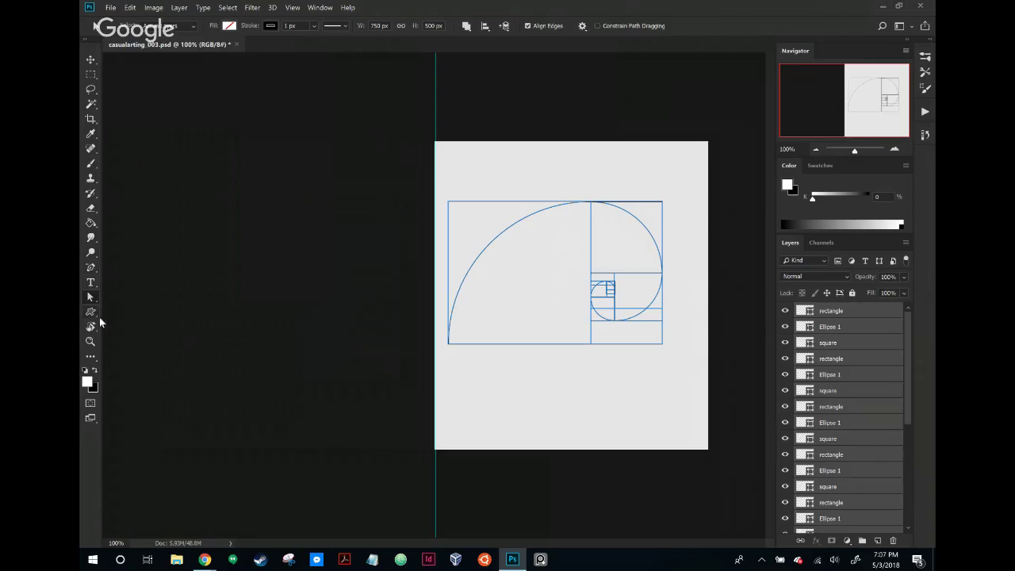
{"action": "key", "text": "u"}
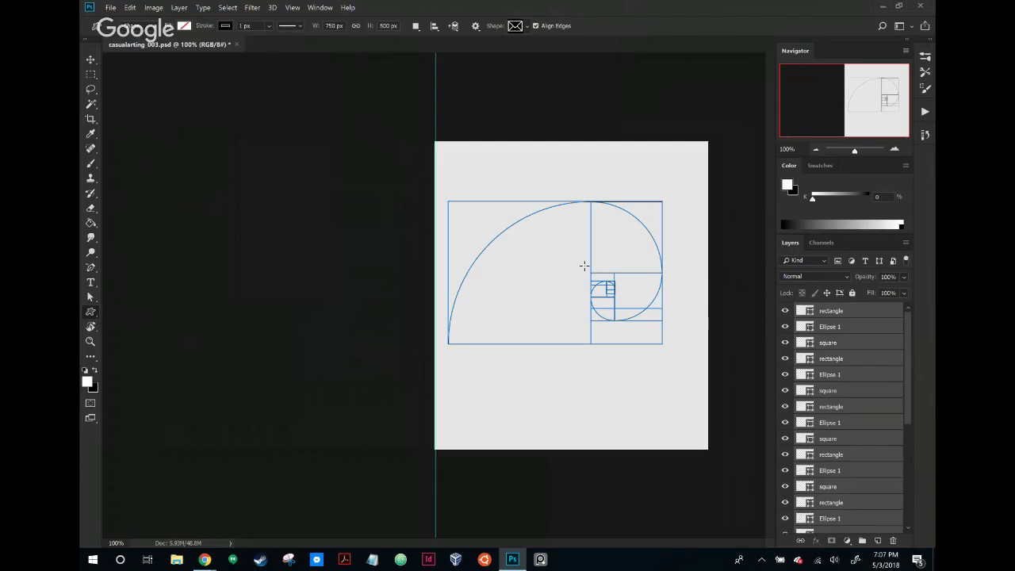
Try to define the selected spiral layers as a custom shape with the Direct Selection tool
{"action": "right_click", "coordinate": [596, 204]}
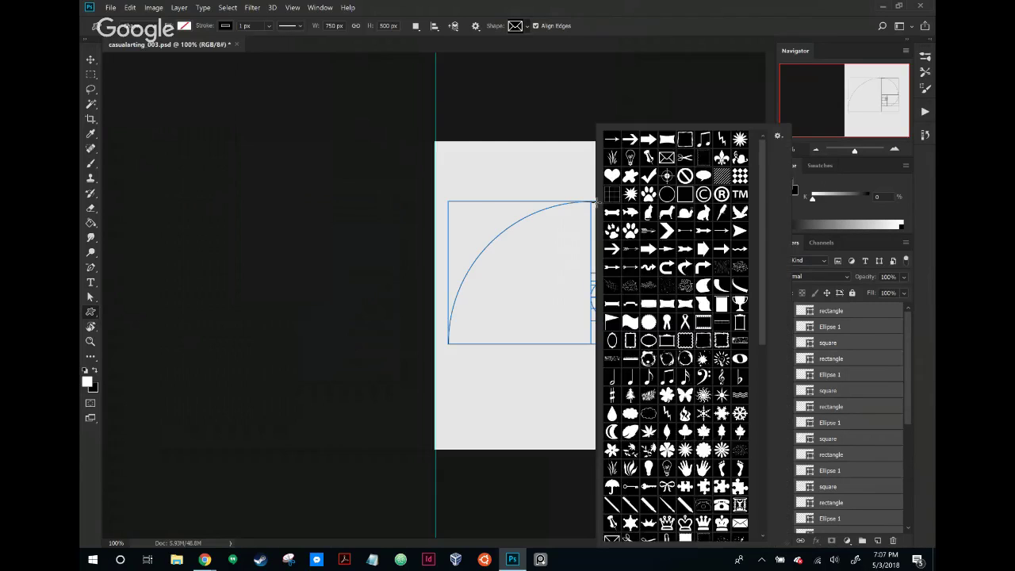
{"action": "key", "text": "Escape"}
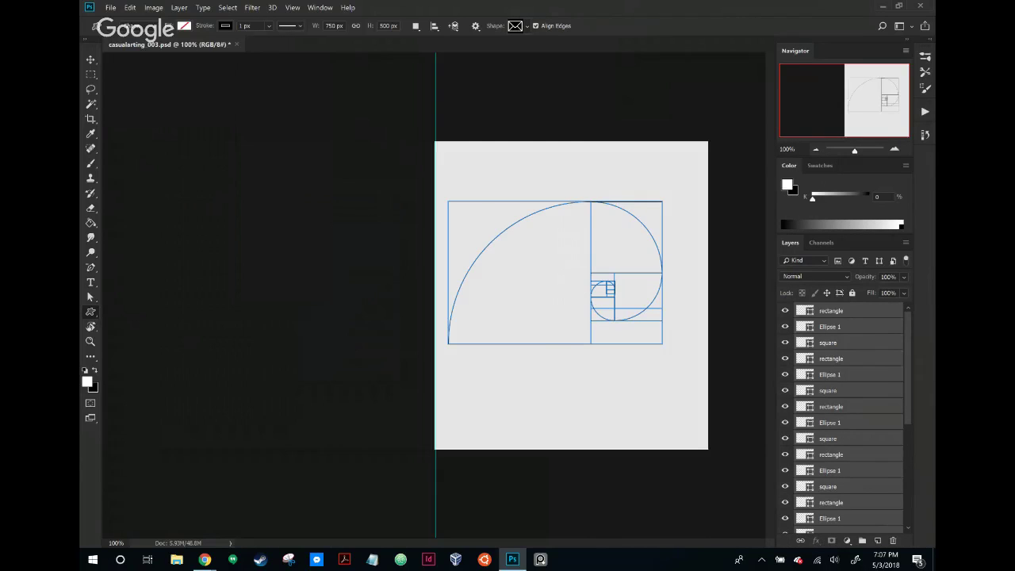
{"action": "left_click", "coordinate": [92, 298]}
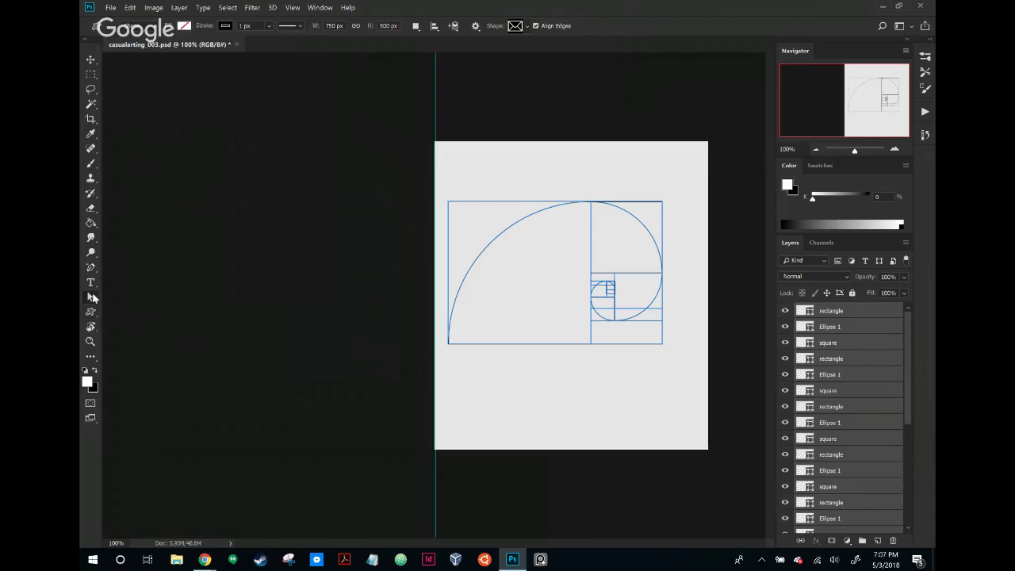
{"action": "right_click", "coordinate": [590, 205]}
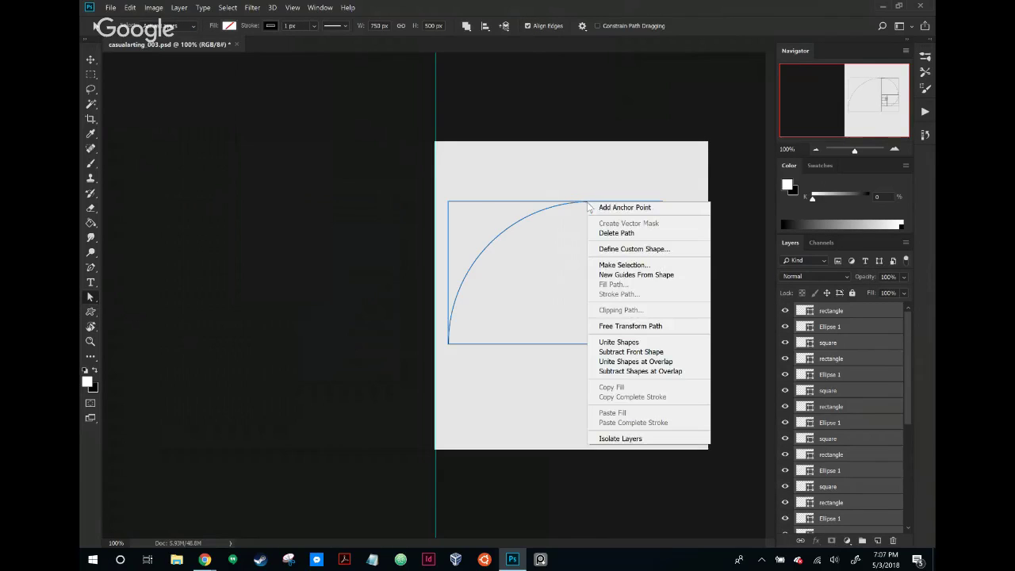
{"action": "left_click", "coordinate": [614, 249]}
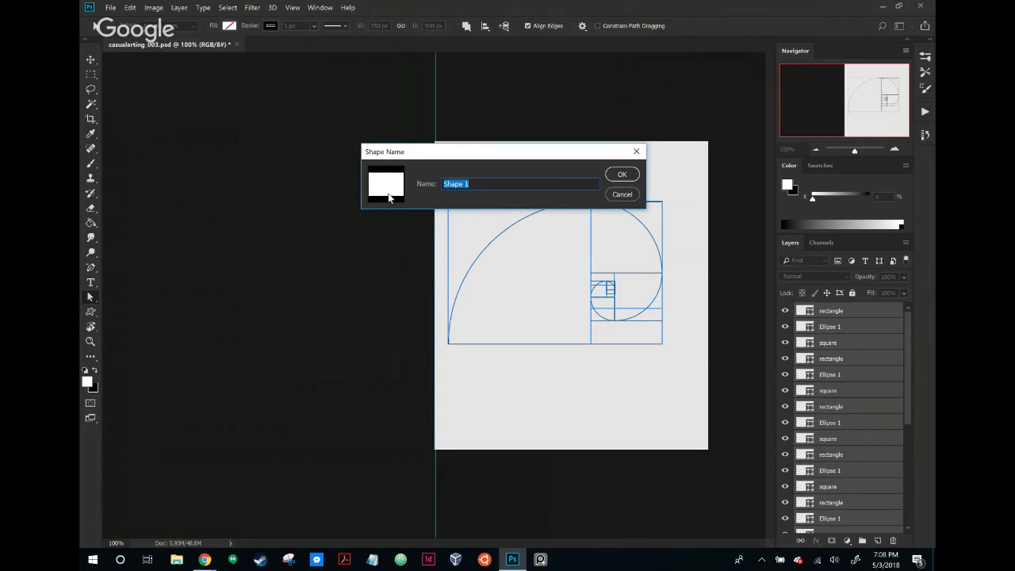
{"action": "left_click", "coordinate": [627, 195]}
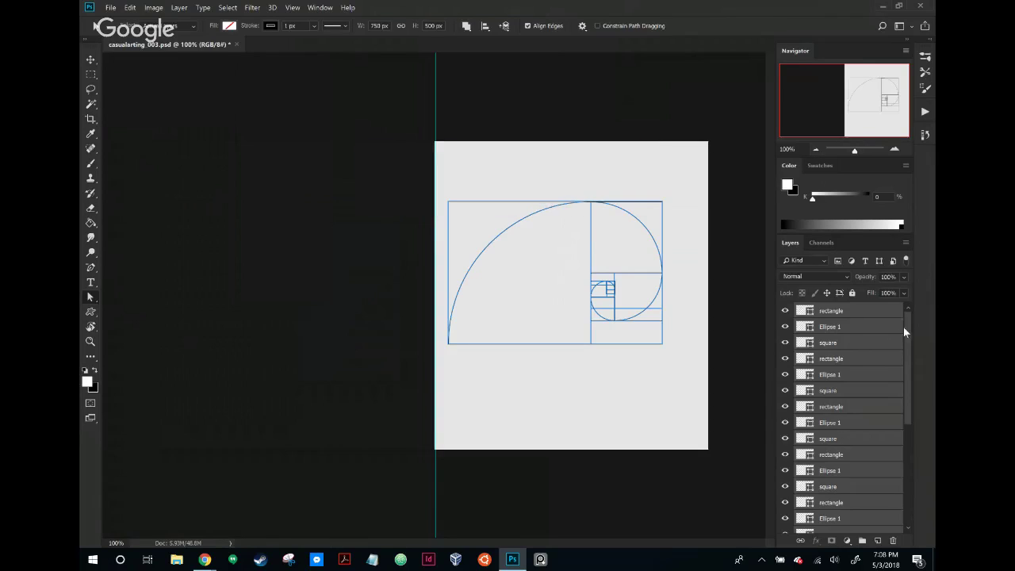
Merge all the selected spiral shape layers into one shape layer and toggle its visibility to check it
{"action": "left_click_drag", "start_coordinate": [907, 332], "coordinate": [916, 468]}
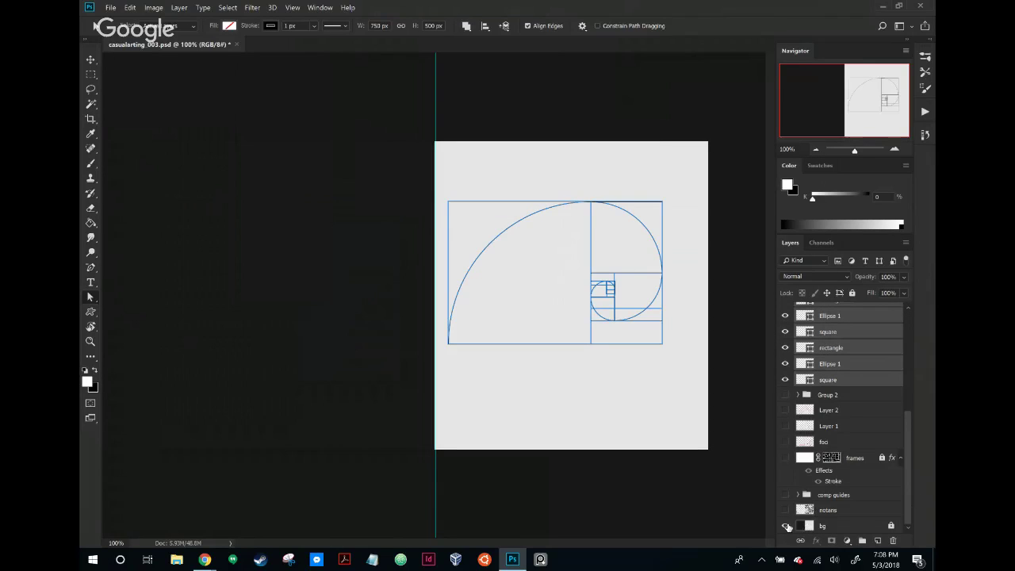
{"action": "right_click", "coordinate": [846, 346]}
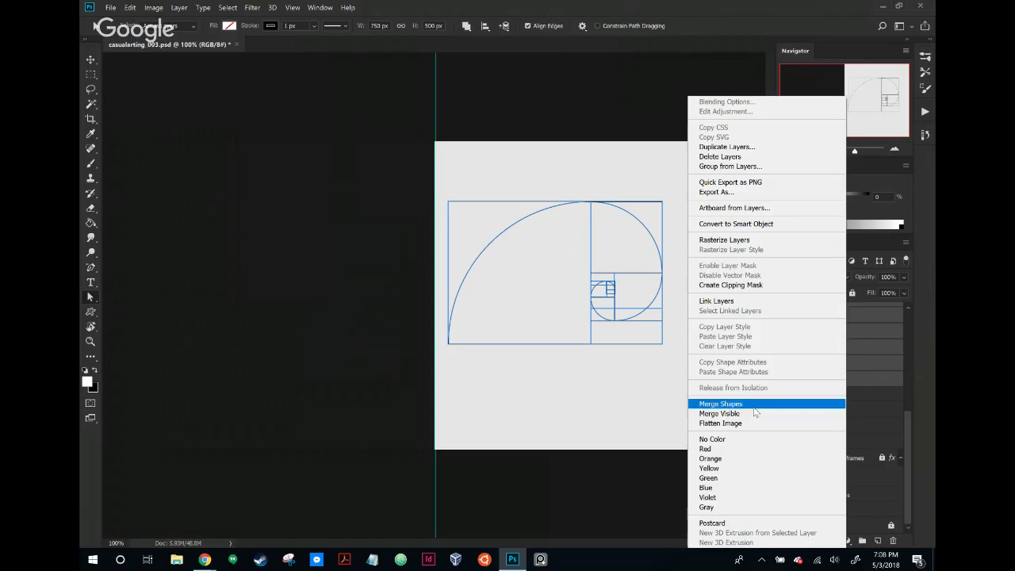
{"action": "left_click", "coordinate": [754, 406]}
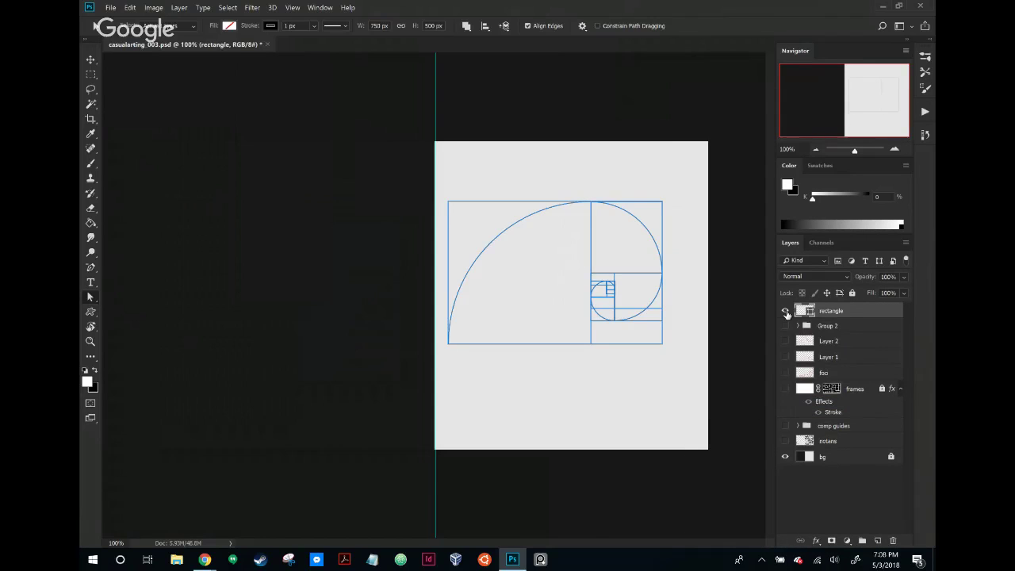
{"action": "left_click", "coordinate": [786, 312]}
{"action": "left_click", "coordinate": [785, 312]}
Define the merged spiral paths as a custom shape named Golden Spiral
{"action": "right_click", "coordinate": [591, 211]}
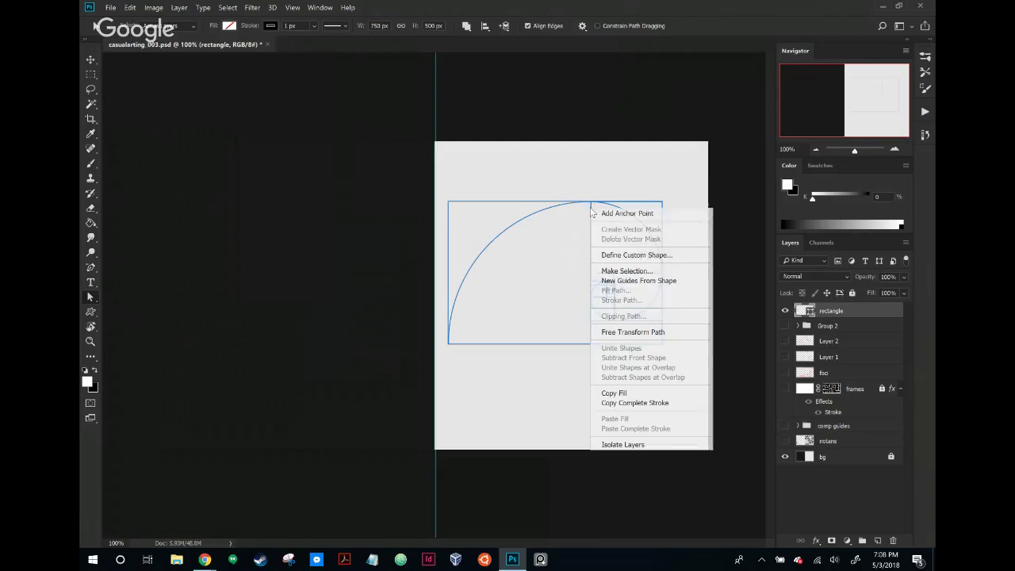
{"action": "left_click", "coordinate": [623, 258]}
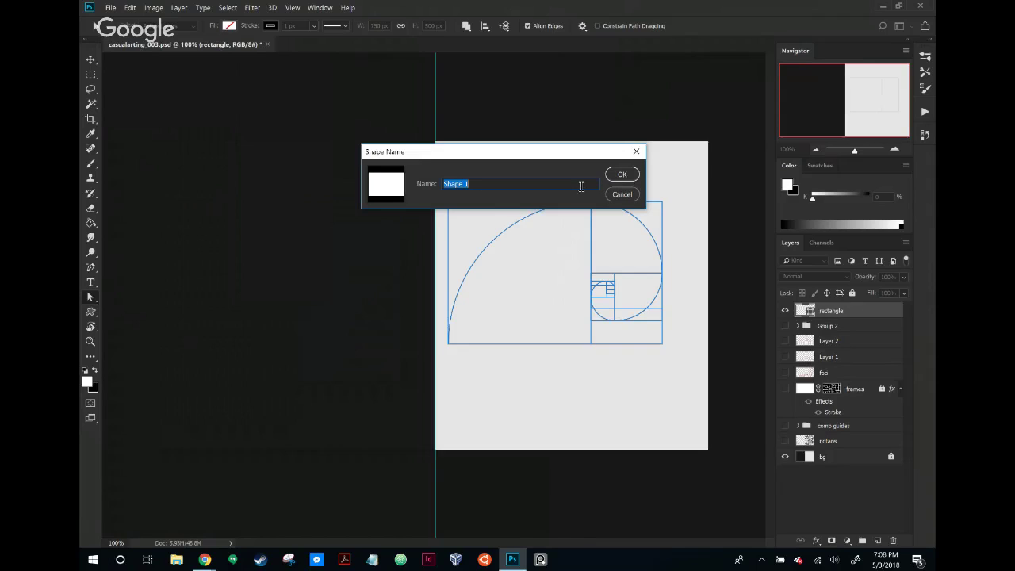
{"action": "type", "text": "Golden Spiral"}
{"action": "key", "text": "Return"}
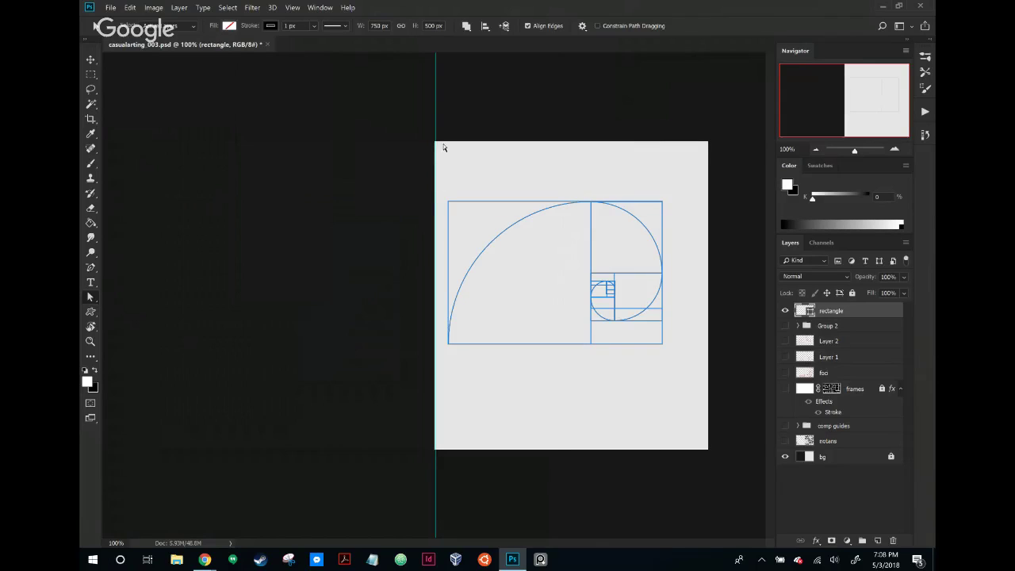
{"action": "left_click", "coordinate": [623, 367]}
{"action": "left_click", "coordinate": [626, 347]}
{"action": "left_click_drag", "start_coordinate": [626, 346], "coordinate": [632, 352]}
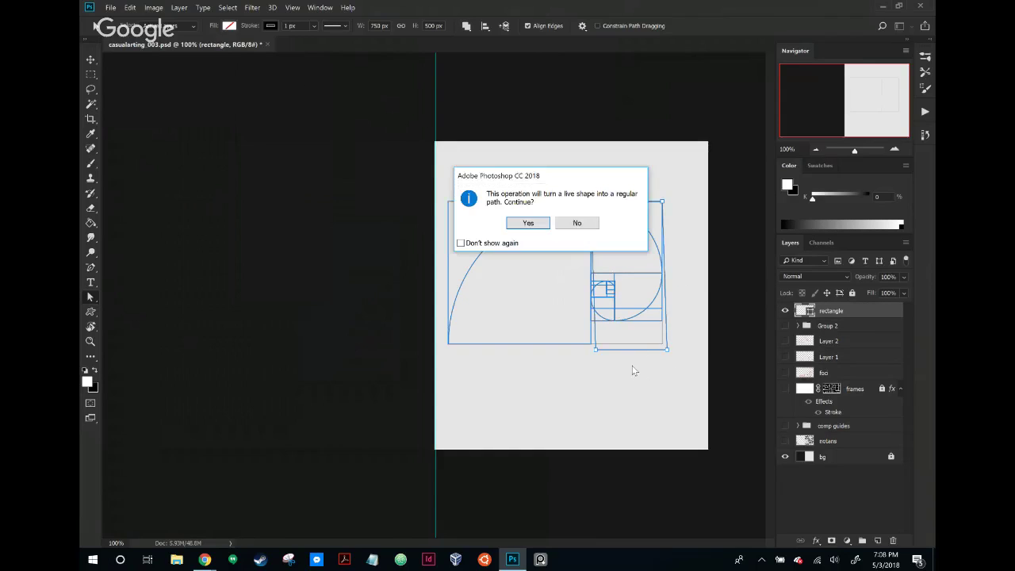
{"action": "left_click", "coordinate": [580, 224]}
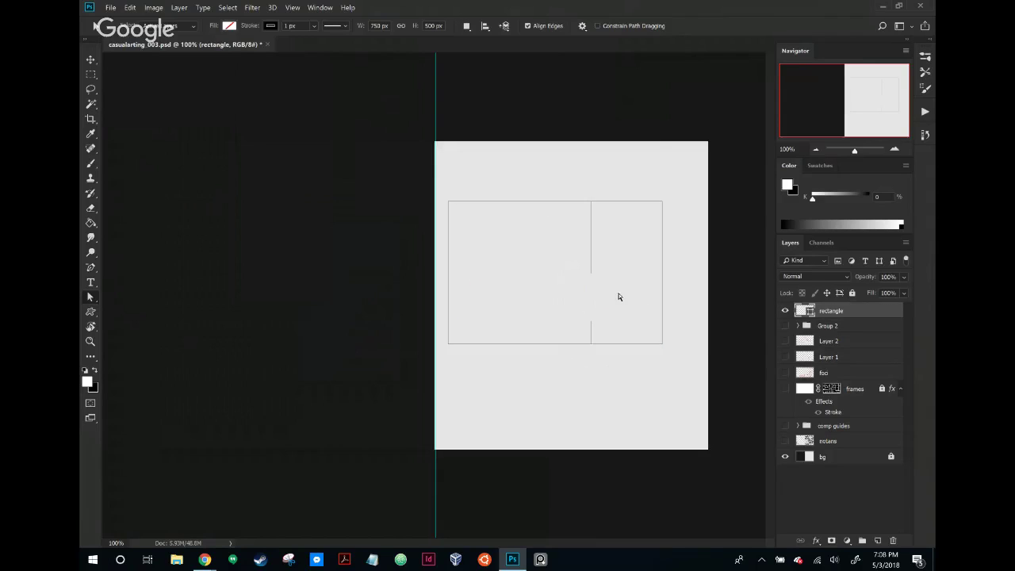
Toggle the merged layer's visibility, inspect it with its paths deselected, and undo the shape merge
{"action": "left_click", "coordinate": [787, 314]}
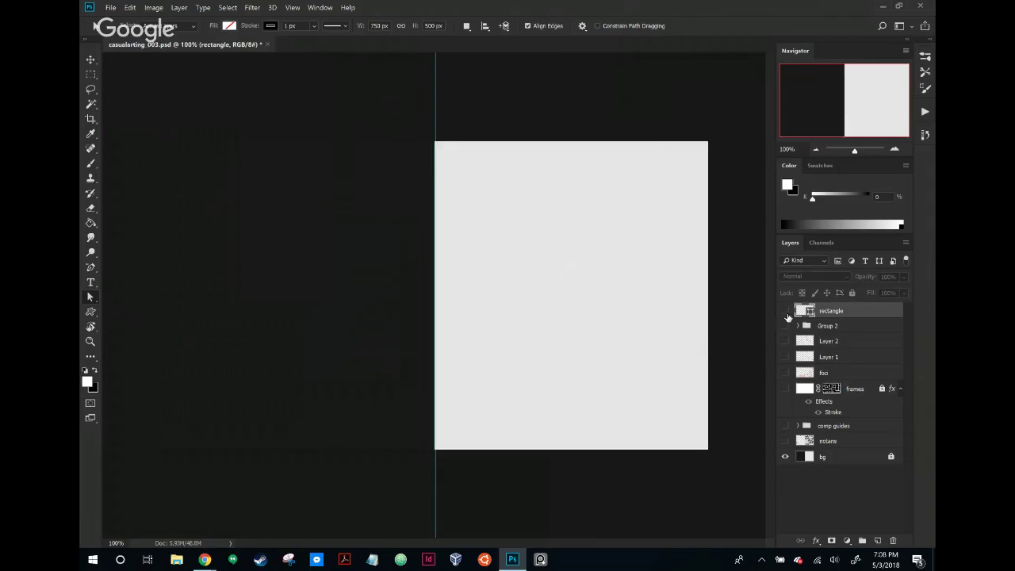
{"action": "left_click", "coordinate": [787, 313]}
{"action": "left_click", "coordinate": [786, 314]}
{"action": "left_click", "coordinate": [787, 313]}
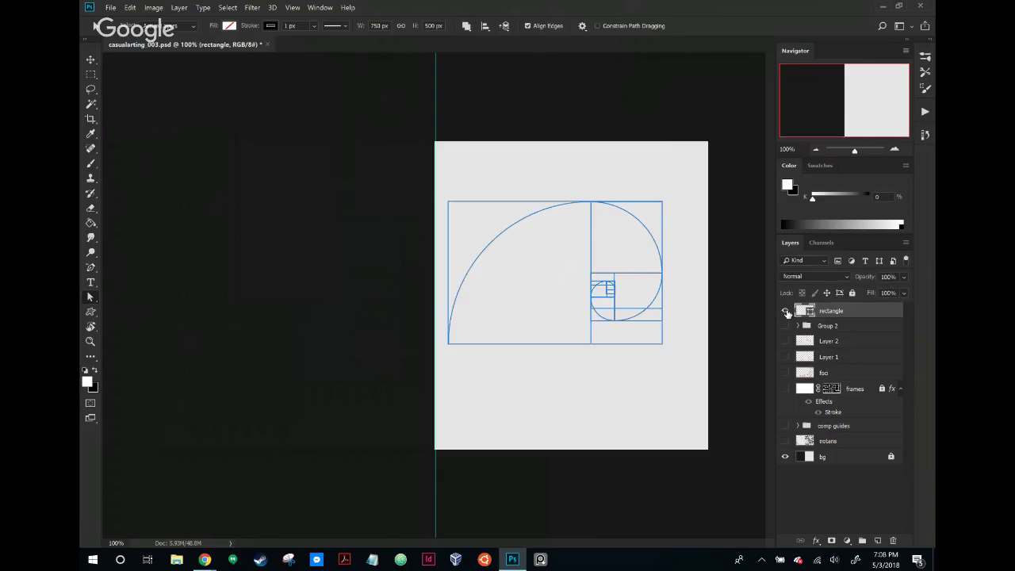
{"action": "left_click", "coordinate": [621, 371]}
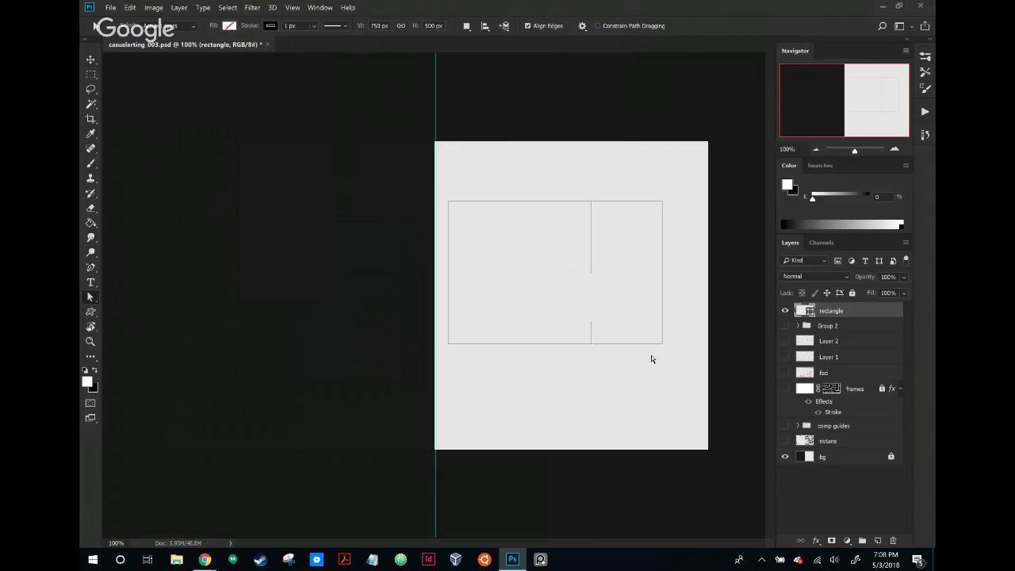
{"action": "key", "text": "ctrl+z"}
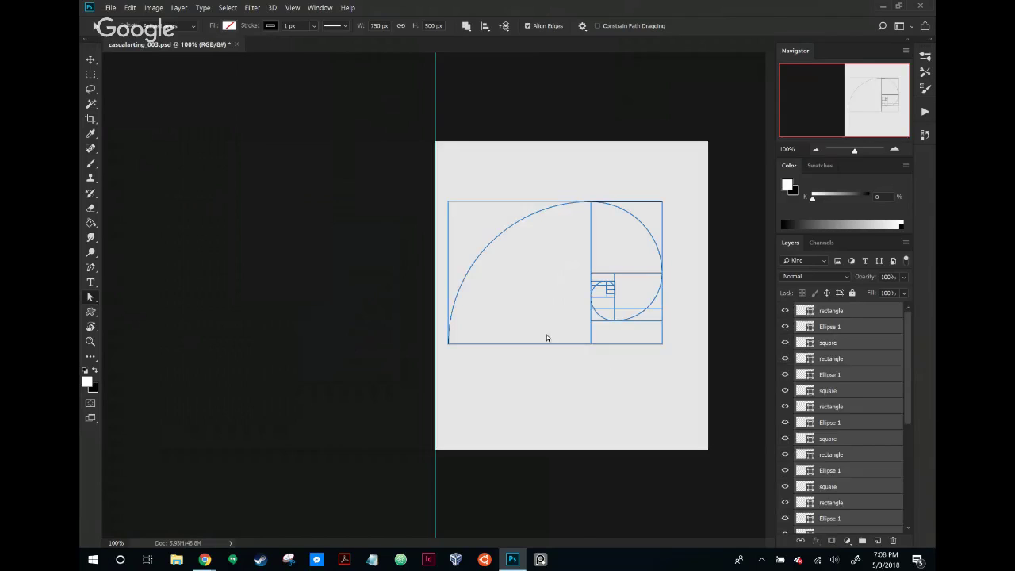
{"action": "left_click", "coordinate": [229, 25]}
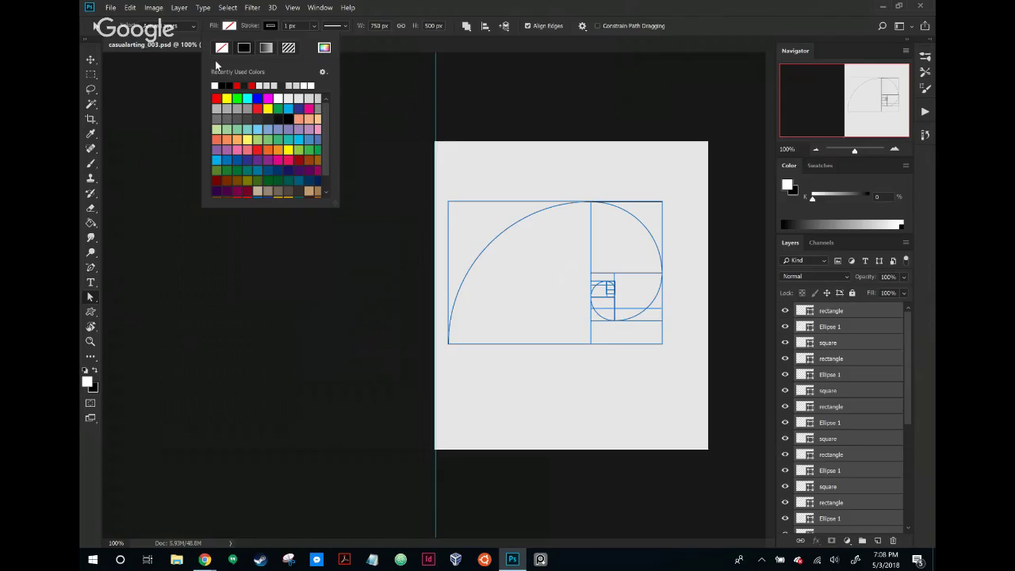
{"action": "left_click", "coordinate": [270, 30]}
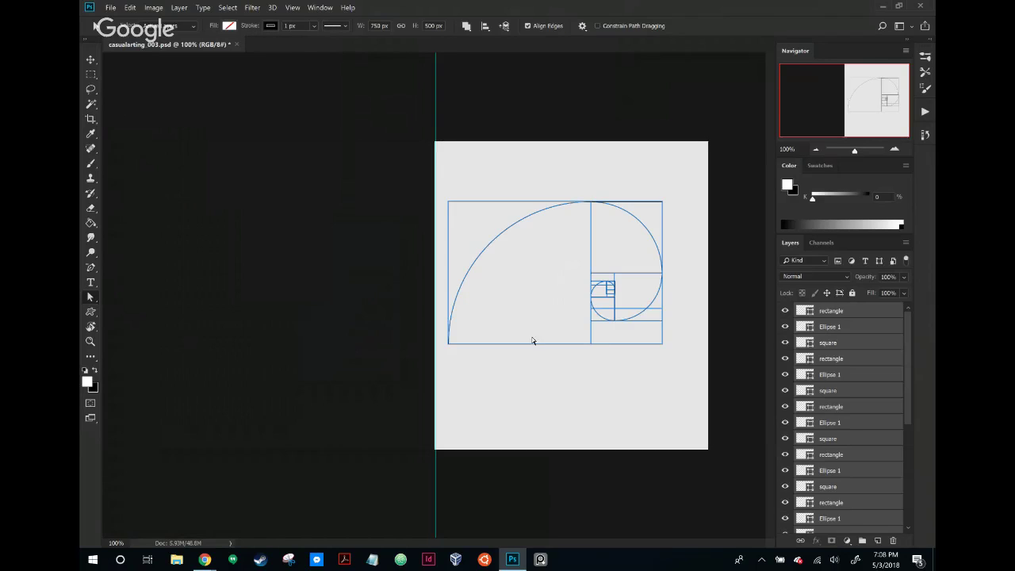
{"action": "left_click", "coordinate": [553, 383]}
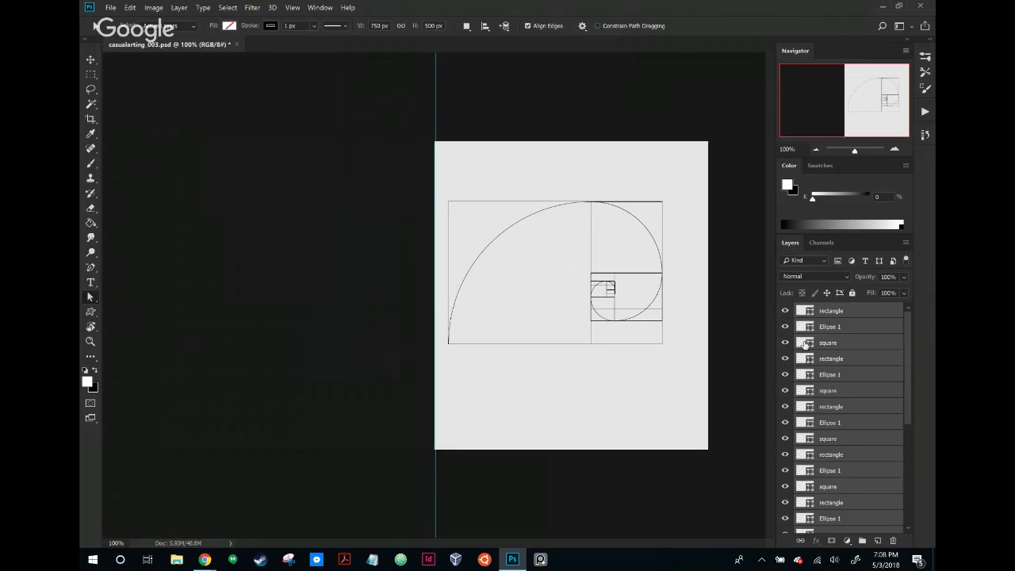
Select every spiral shape layer from the uppermost rectangle to the lowest square, including all their anchor points on the canvas
{"action": "left_click", "coordinate": [829, 311]}
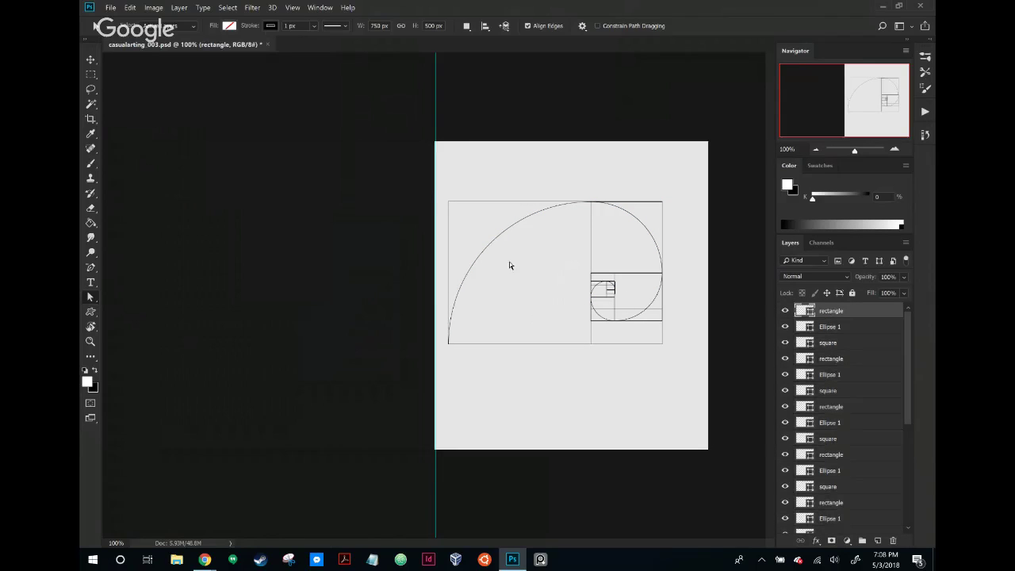
{"action": "left_click_drag", "start_coordinate": [451, 184], "coordinate": [513, 209]}
{"action": "left_click_drag", "start_coordinate": [904, 345], "coordinate": [900, 448]}
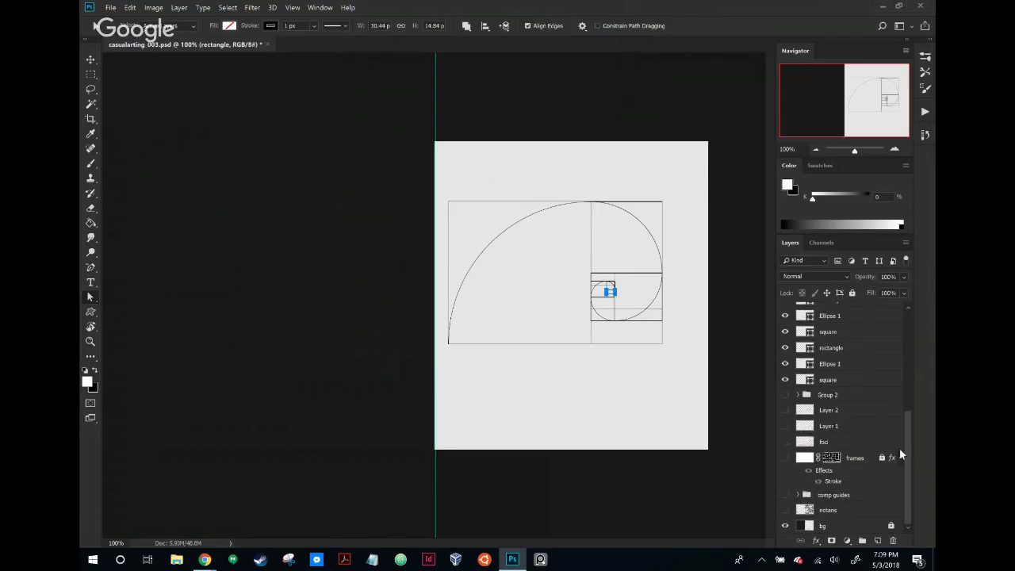
{"action": "left_click", "coordinate": [840, 383], "text": "shift"}
{"action": "left_click_drag", "start_coordinate": [681, 361], "coordinate": [473, 184]}
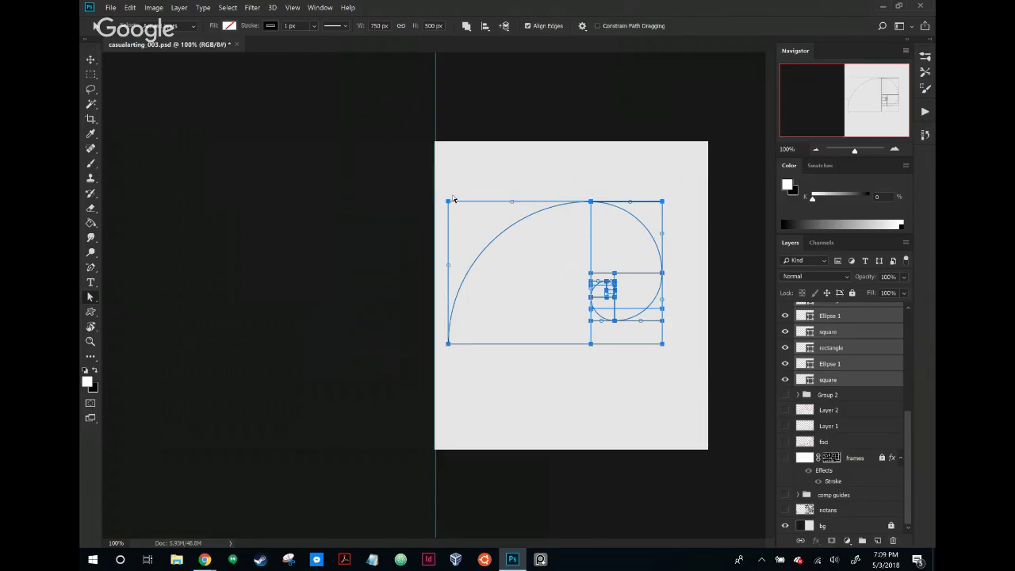
Define the selected spiral paths as a custom shape with the default name Shape 1 and deselect the paths
{"action": "right_click", "coordinate": [591, 211]}
{"action": "left_click", "coordinate": [660, 255]}
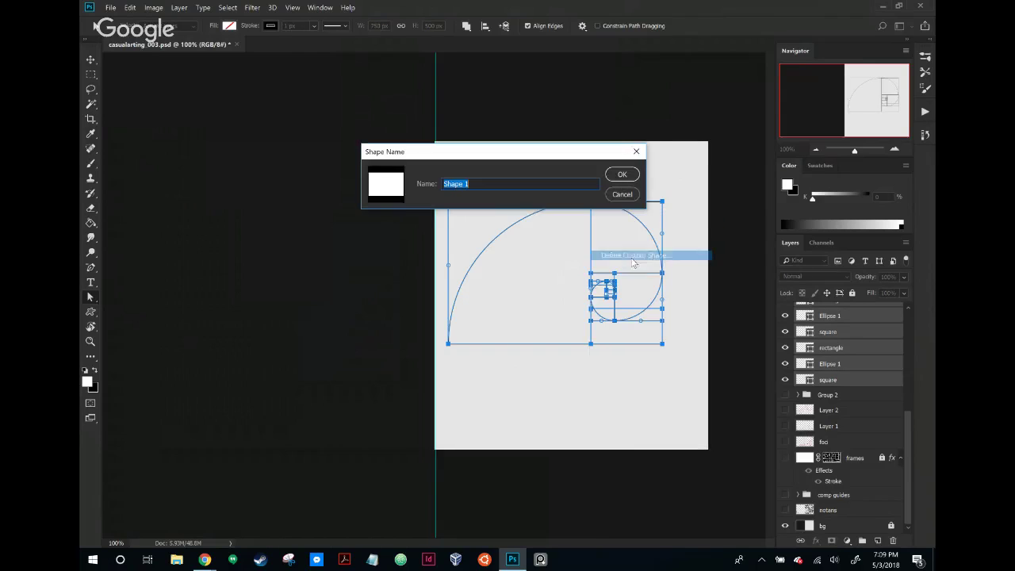
{"action": "left_click", "coordinate": [624, 176]}
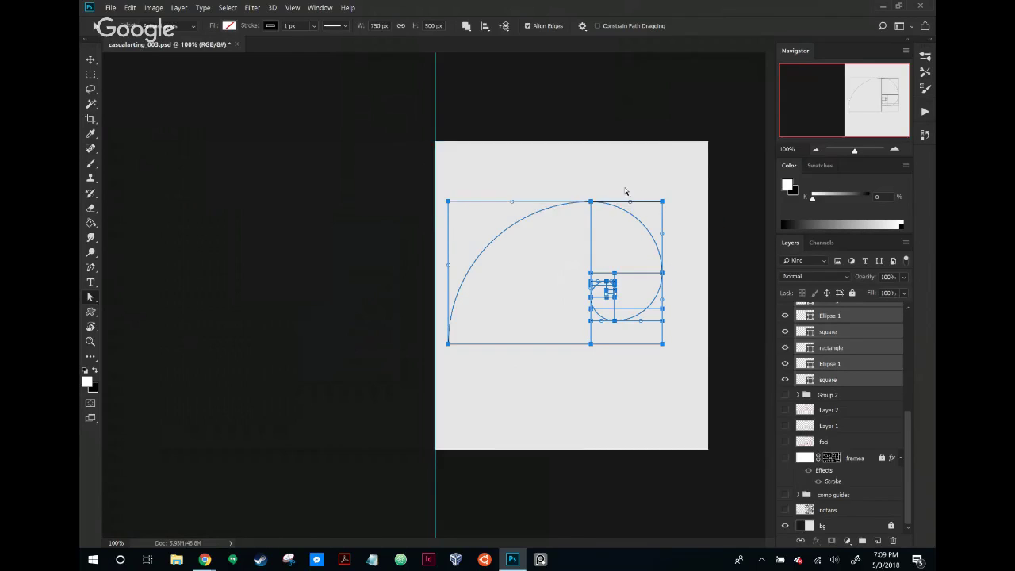
{"action": "left_click", "coordinate": [504, 382]}
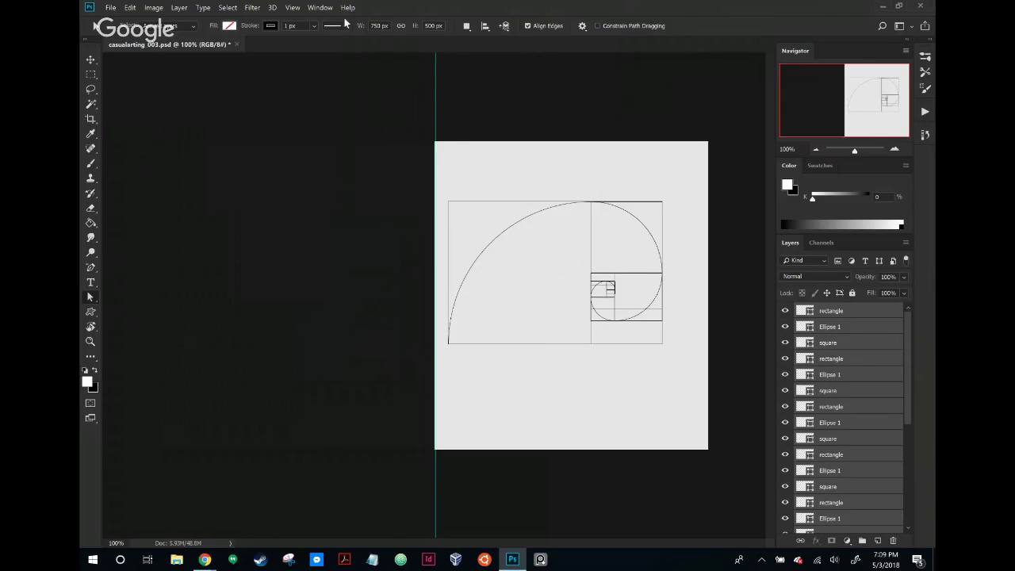
Draw the newest custom shape about 426 × 190 px below the spiral as a test, and undo it
{"action": "left_click", "coordinate": [92, 311]}
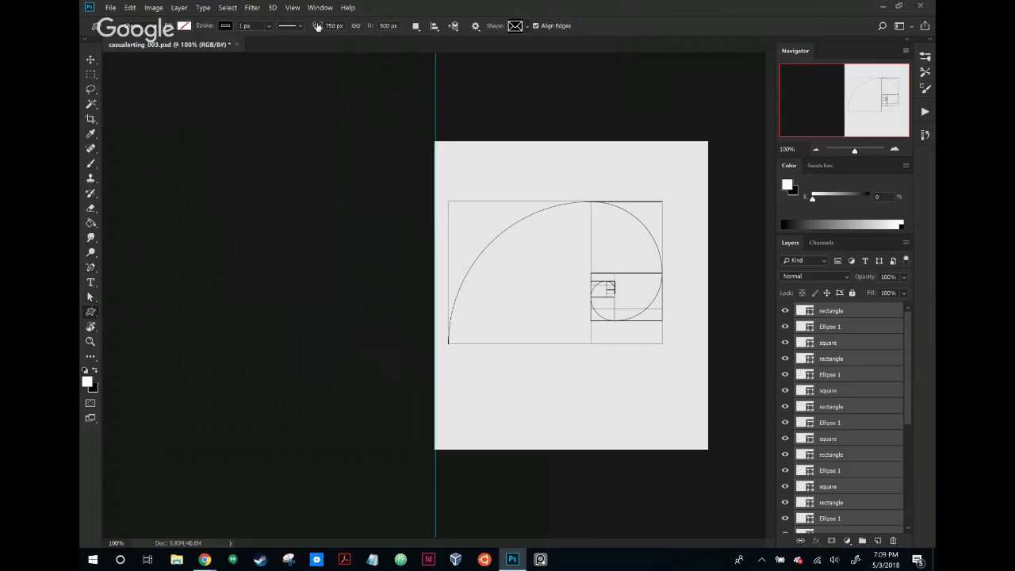
{"action": "left_click", "coordinate": [524, 26]}
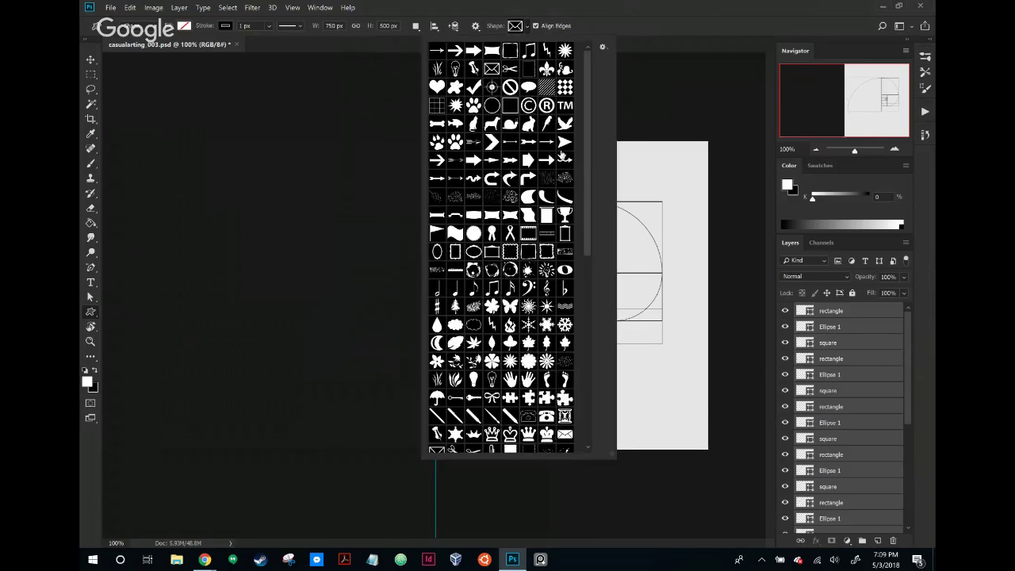
{"action": "scroll", "coordinate": [588, 285], "scroll_direction": "down", "scroll_amount": 10}
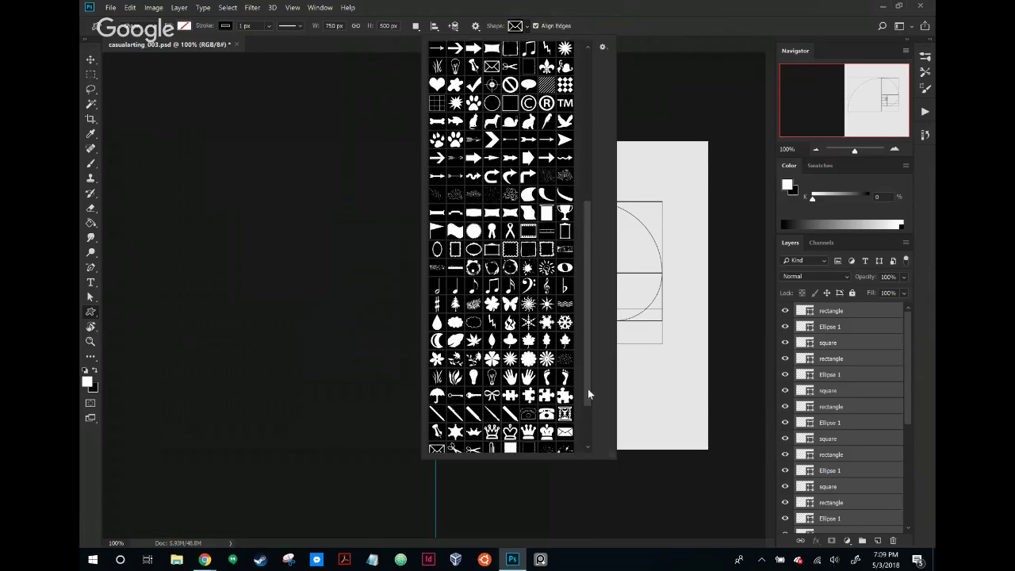
{"action": "left_click", "coordinate": [474, 444]}
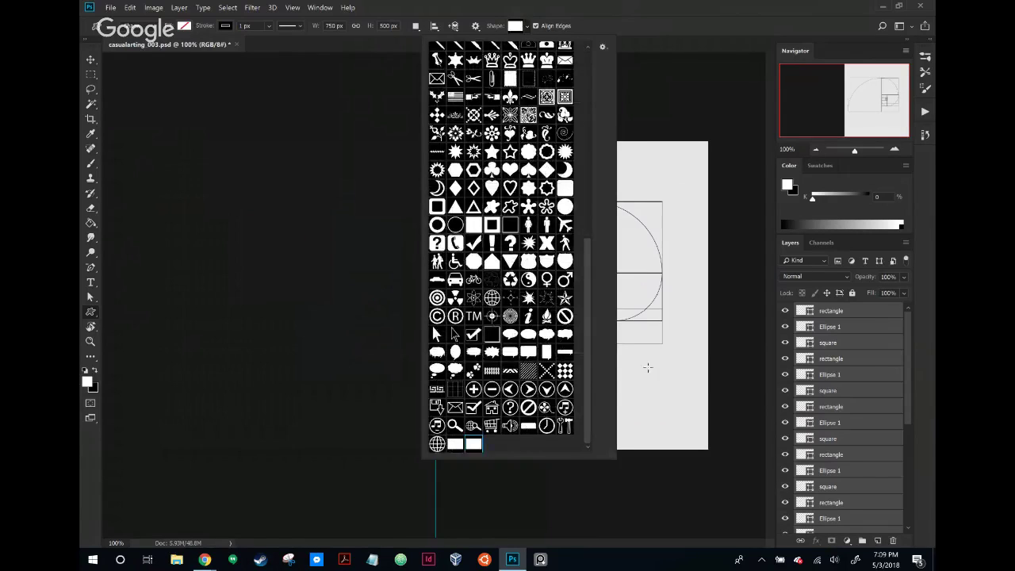
{"action": "left_click", "coordinate": [648, 367]}
{"action": "left_click_drag", "start_coordinate": [648, 367], "coordinate": [527, 421]}
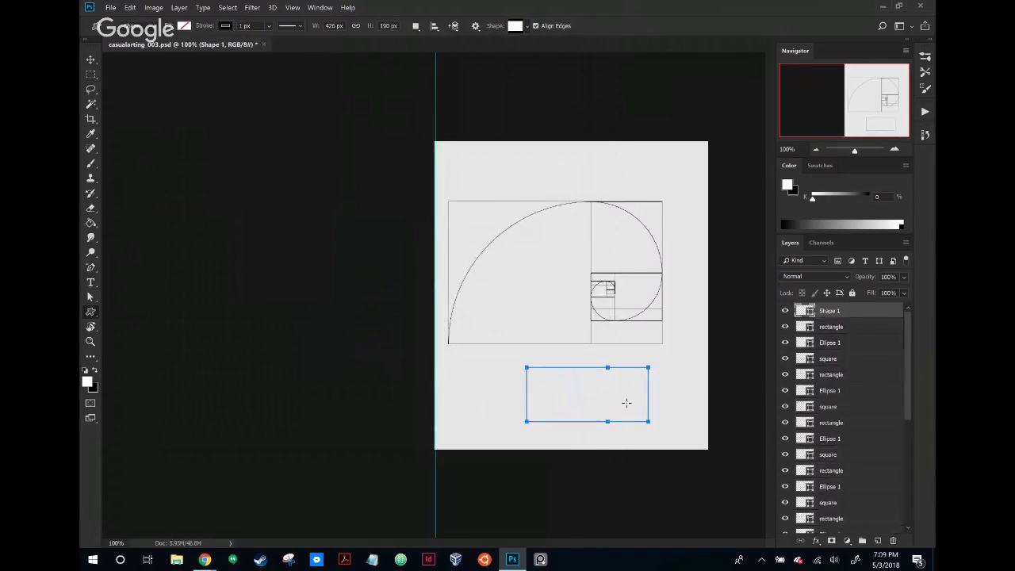
{"action": "key", "text": "ctrl+z"}
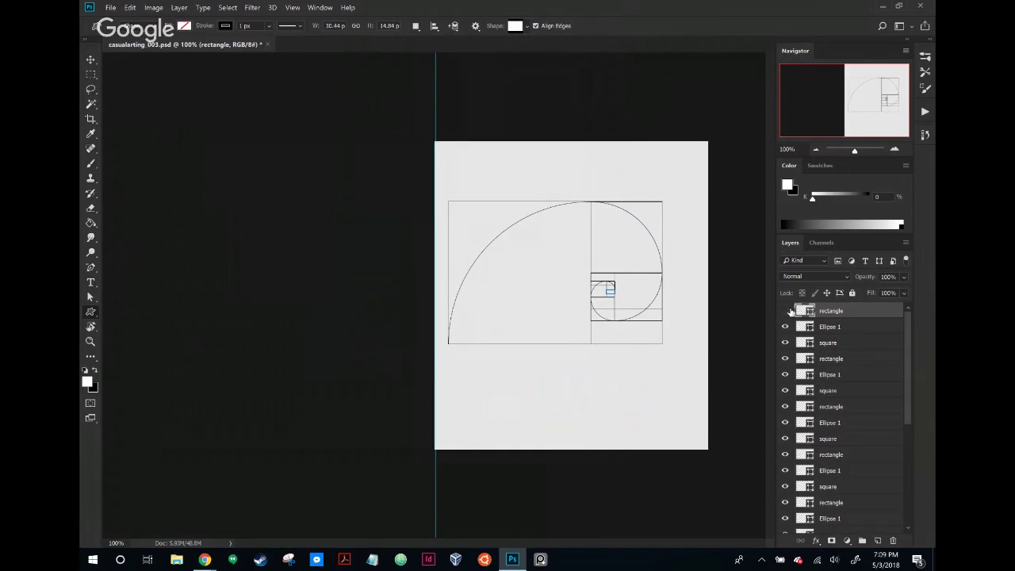
Select every spiral shape layer from the uppermost rectangle down to the lowest square
{"action": "left_click_drag", "start_coordinate": [909, 337], "coordinate": [888, 470]}
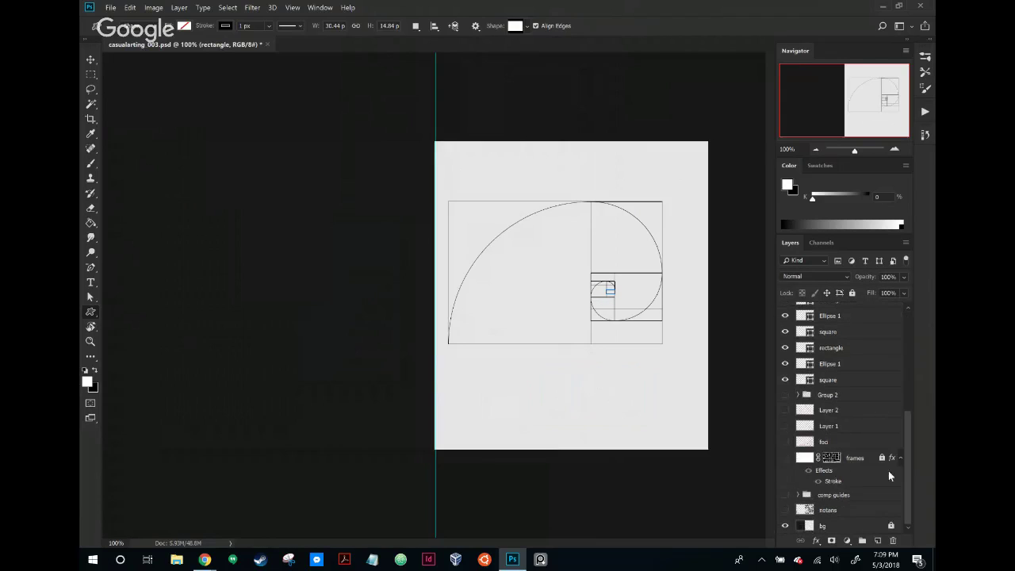
{"action": "left_click", "coordinate": [829, 380], "text": "shift"}
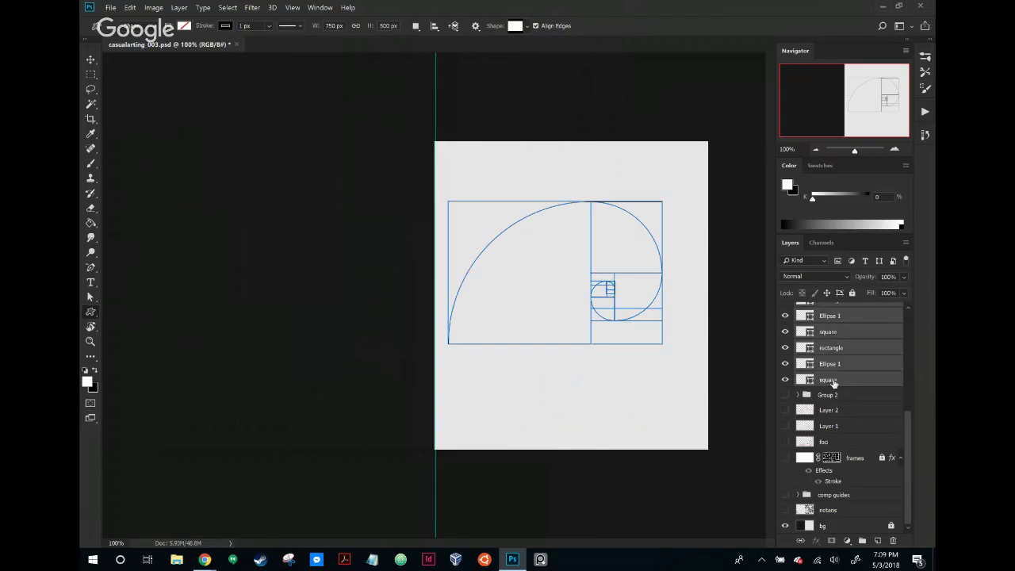
Merge the selected spiral shape layers into one, inspect the result with its paths hidden, and undo the merge
{"action": "right_click", "coordinate": [832, 380]}
{"action": "left_click", "coordinate": [766, 402]}
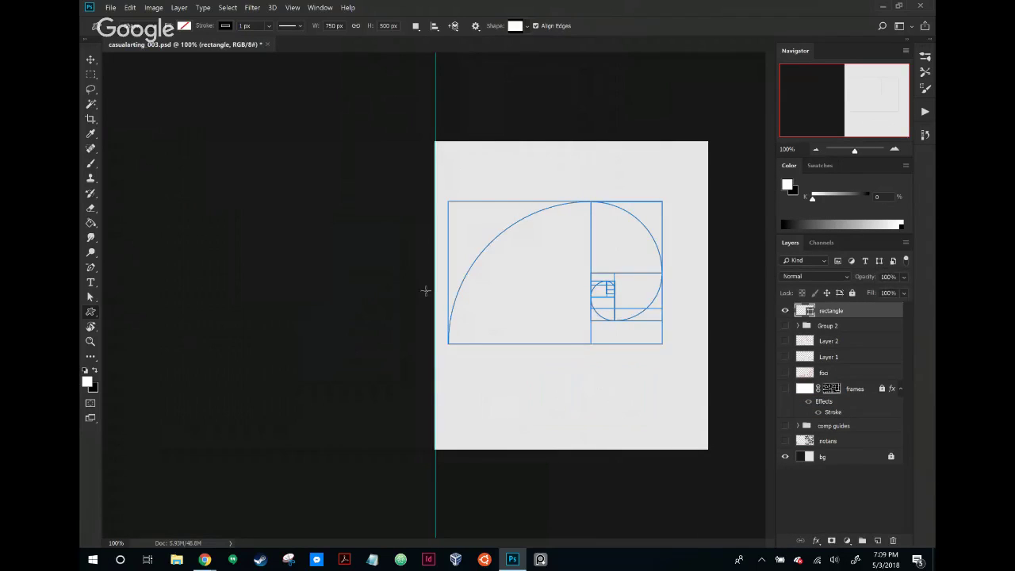
{"action": "left_click", "coordinate": [89, 59]}
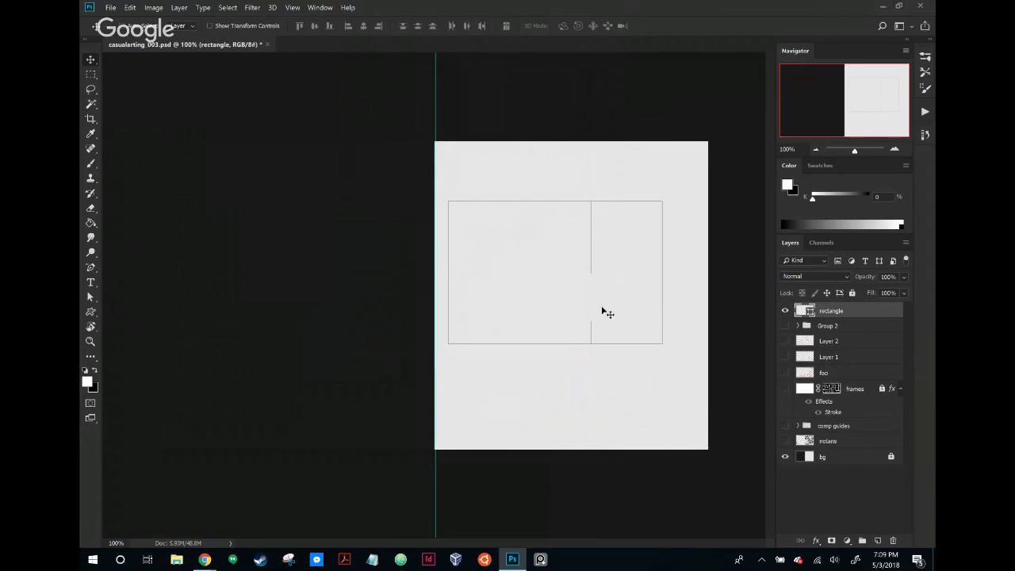
{"action": "key", "text": "ctrl+z"}
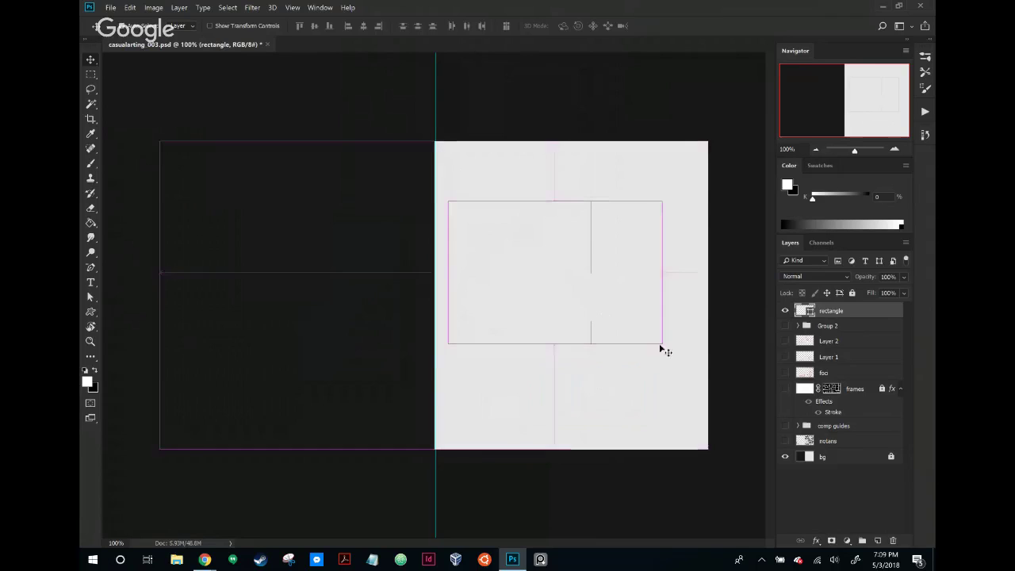
{"action": "right_click", "coordinate": [819, 314]}
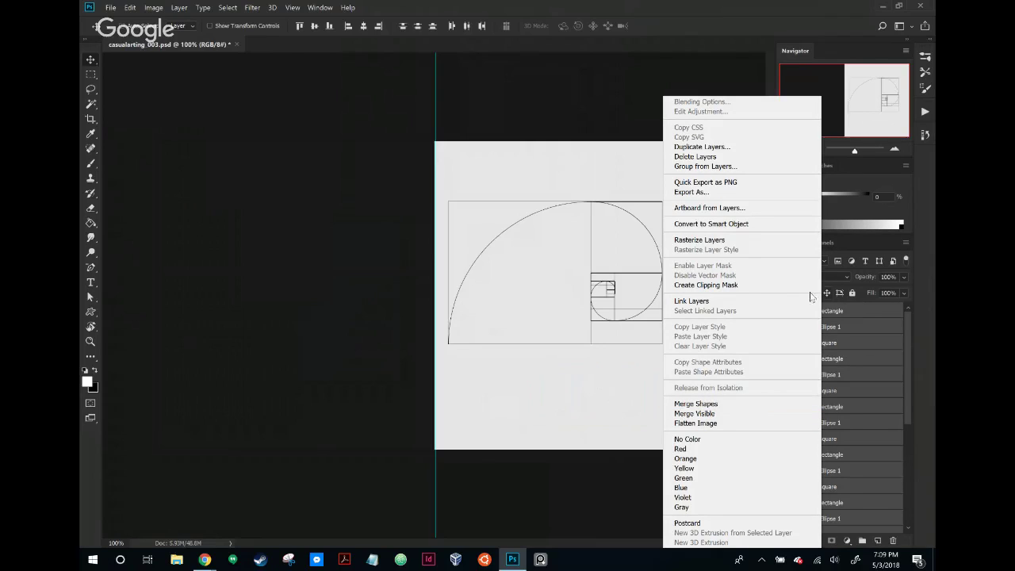
{"action": "right_click", "coordinate": [864, 352]}
{"action": "right_click", "coordinate": [865, 352]}
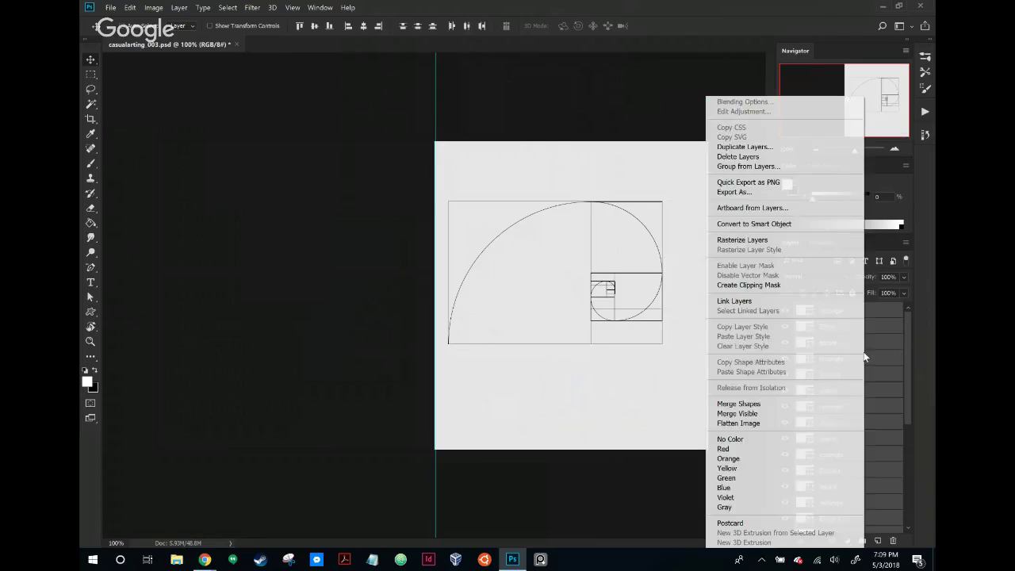
{"action": "left_click", "coordinate": [595, 303]}
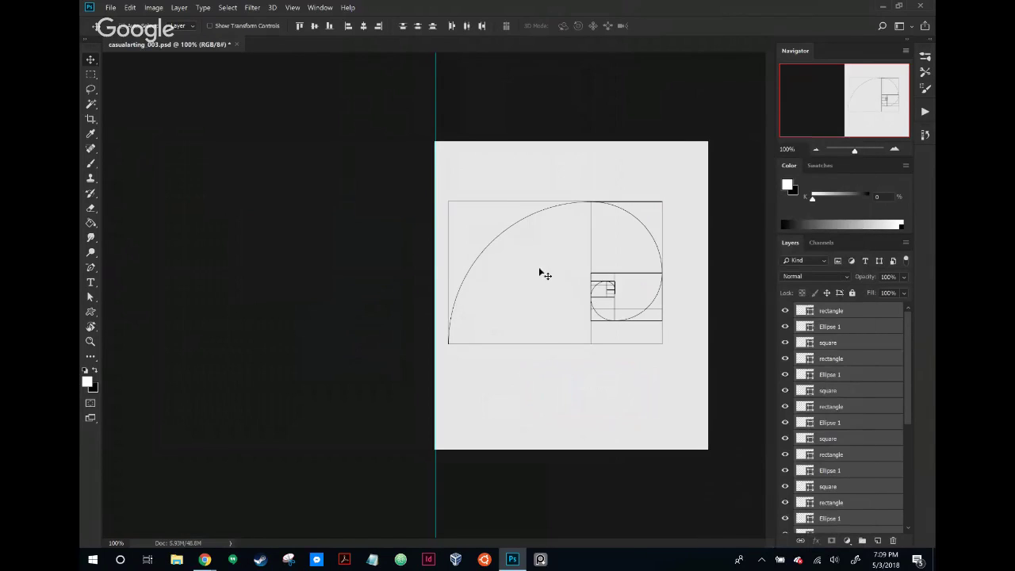
Select all the spiral's paths on the canvas with the Path Selection tool and shift them slightly up and to the right
{"action": "left_click", "coordinate": [89, 297]}
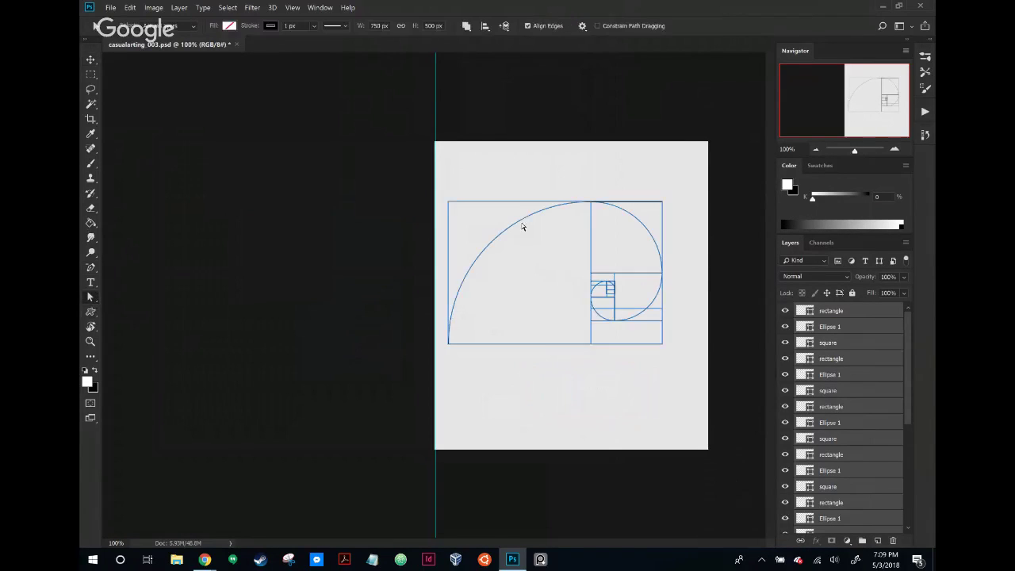
{"action": "left_click_drag", "start_coordinate": [444, 198], "coordinate": [674, 359]}
{"action": "right_click", "coordinate": [610, 320]}
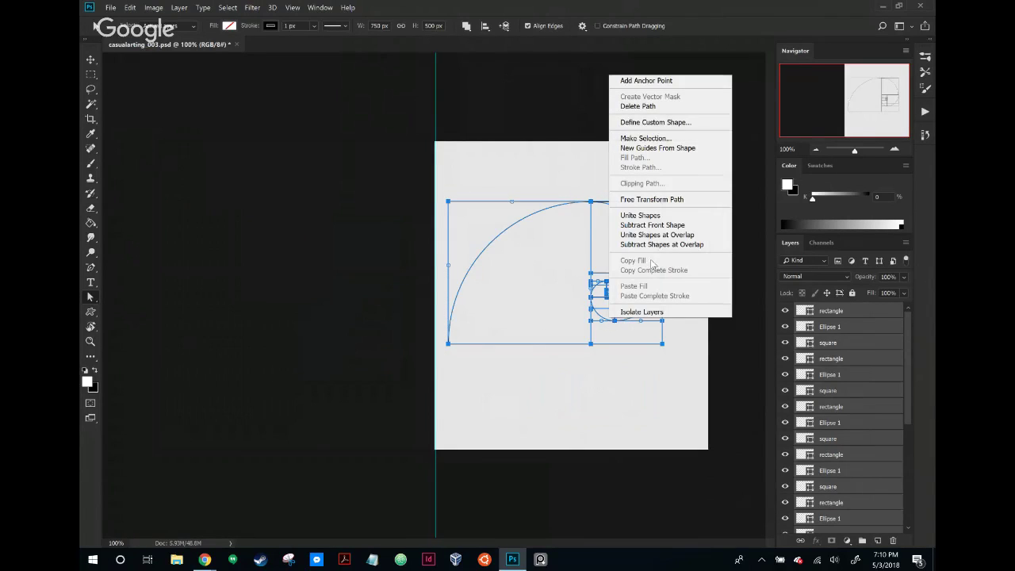
{"action": "left_click", "coordinate": [692, 221]}
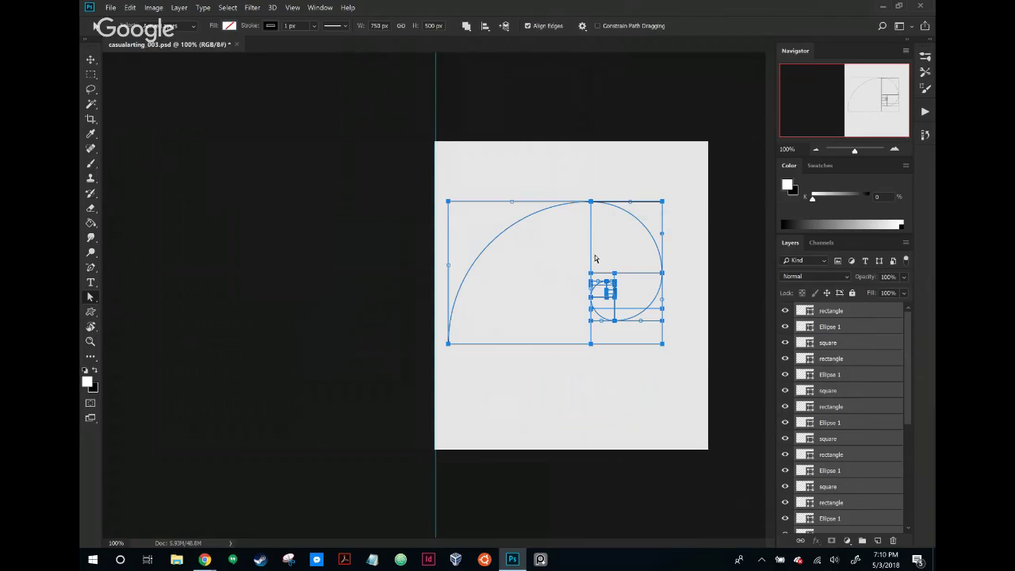
{"action": "left_click_drag", "start_coordinate": [587, 261], "coordinate": [596, 312]}
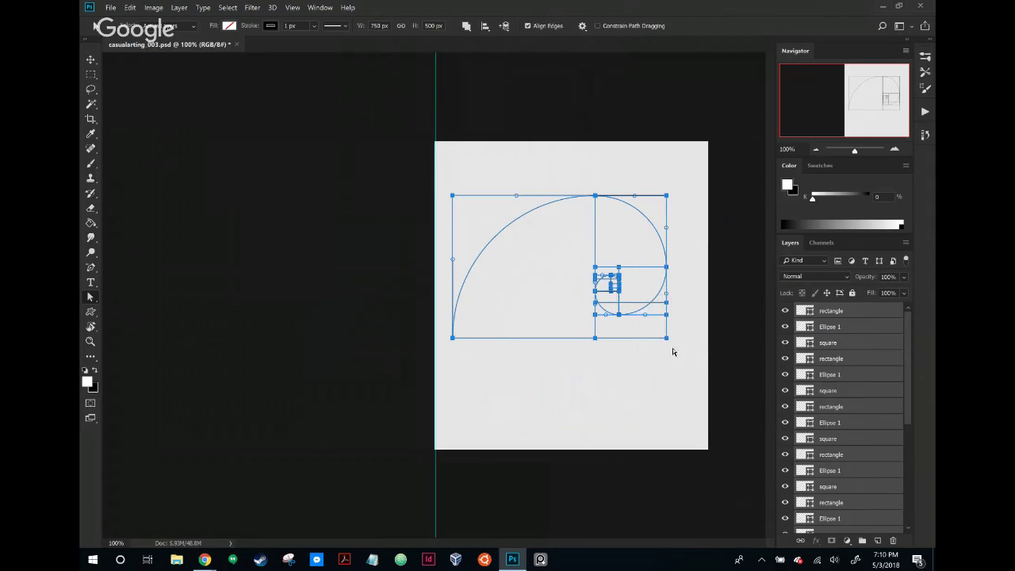
Define the selected spiral paths as a custom shape with the default name Shape 2
{"action": "right_click", "coordinate": [614, 256]}
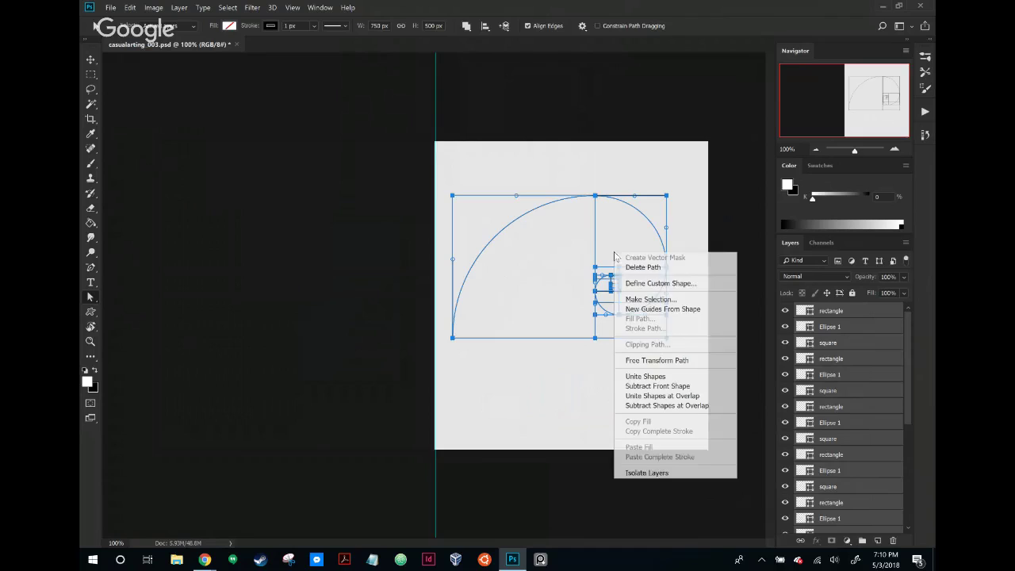
{"action": "left_click", "coordinate": [652, 283]}
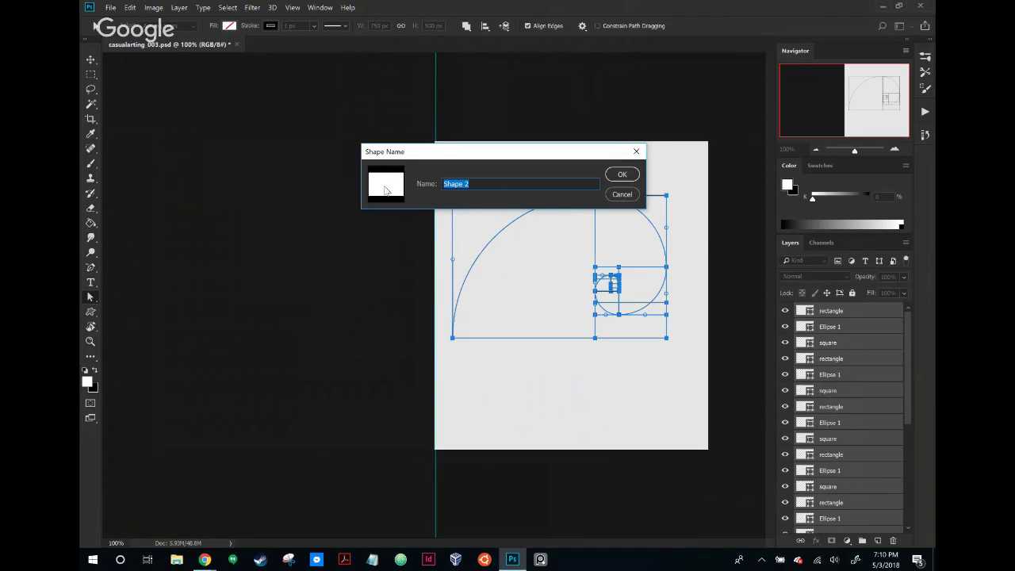
{"action": "left_click", "coordinate": [623, 175]}
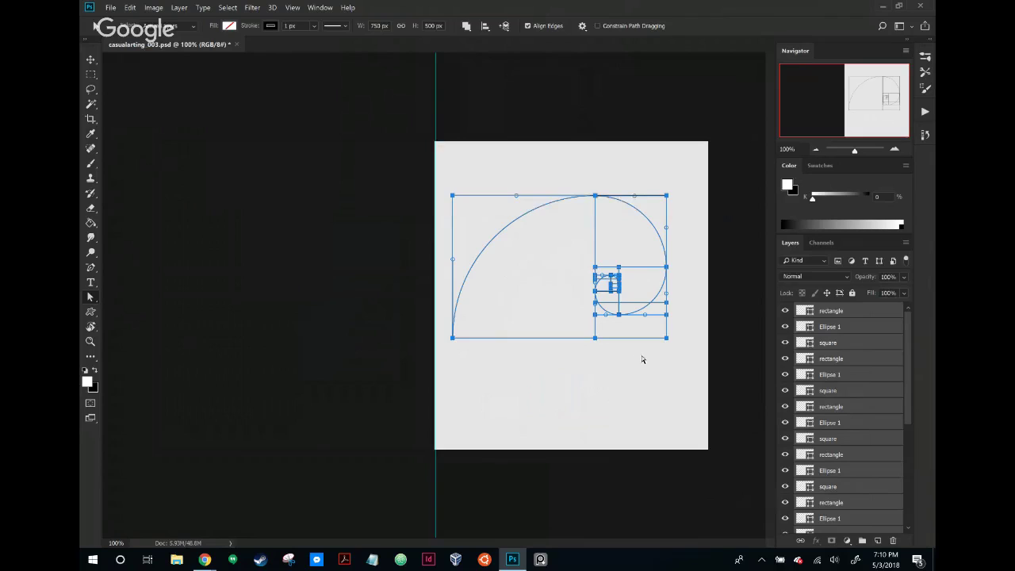
Deselect the spiral paths, pick a single small square path, and reselect all the spiral's paths
{"action": "left_click", "coordinate": [641, 356]}
{"action": "left_click", "coordinate": [619, 303]}
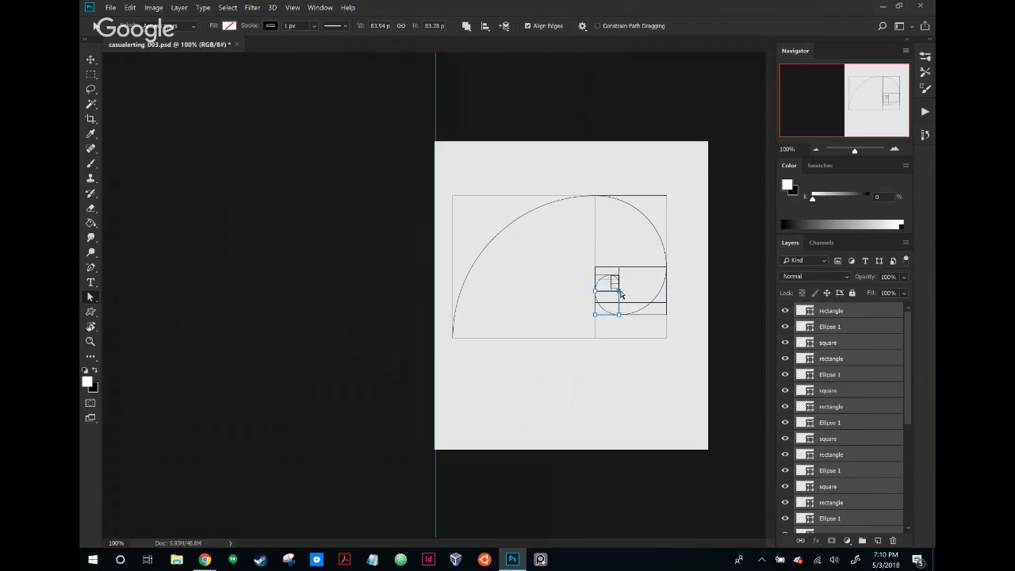
{"action": "left_click", "coordinate": [632, 357]}
{"action": "left_click_drag", "start_coordinate": [674, 343], "coordinate": [439, 181]}
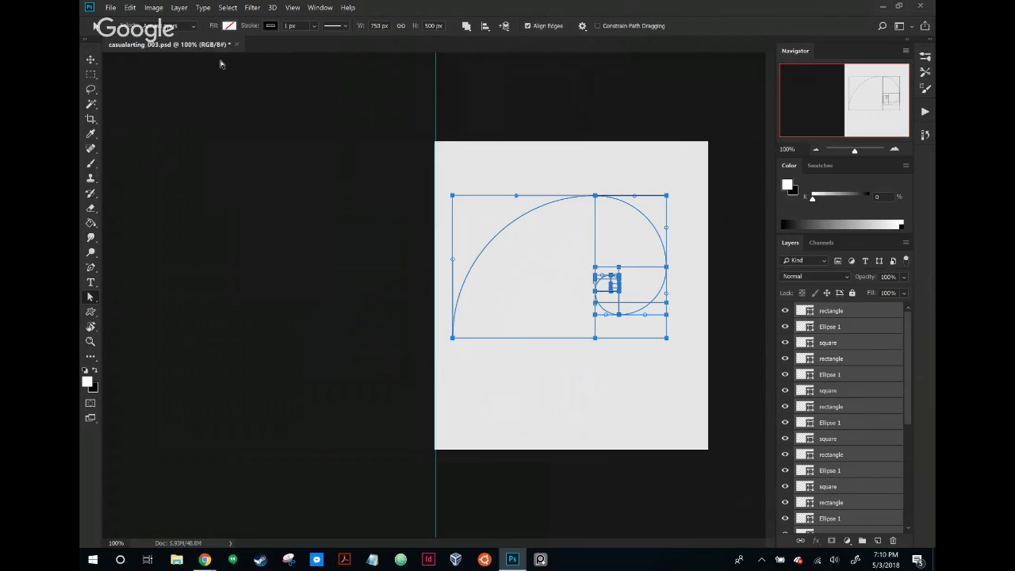
{"action": "right_click", "coordinate": [561, 208]}
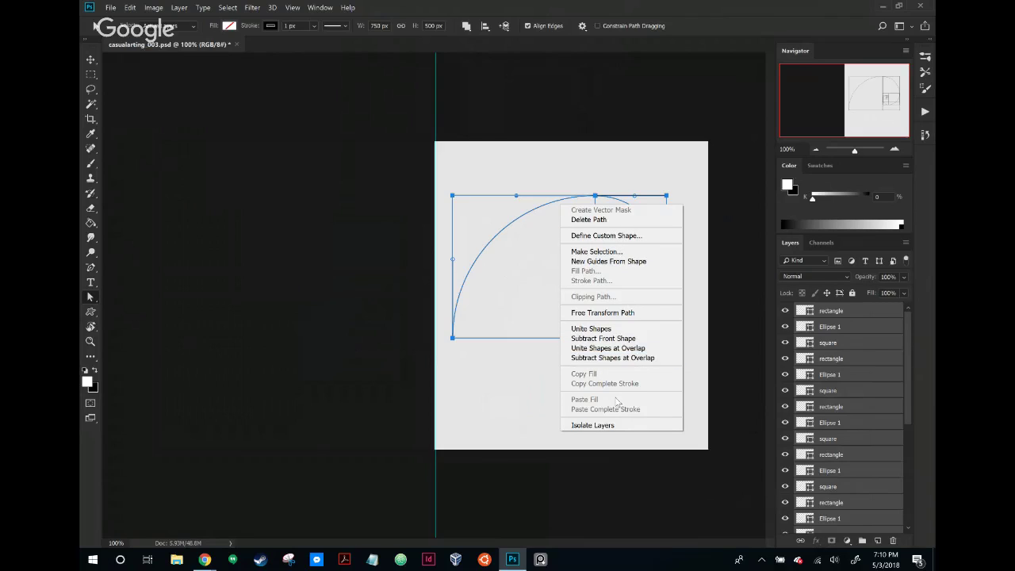
{"action": "left_click", "coordinate": [515, 216]}
Look through the path transform, image, layer arrangement, shape combining and selection commands available for the selected spiral paths
{"action": "left_click", "coordinate": [252, 7]}
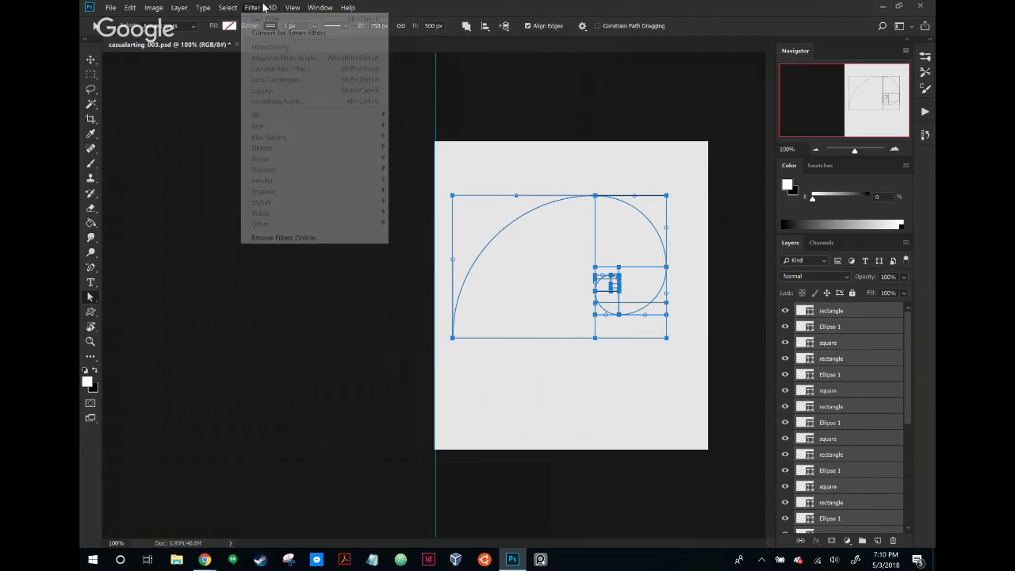
{"action": "left_click", "coordinate": [291, 7]}
{"action": "left_click", "coordinate": [204, 7]}
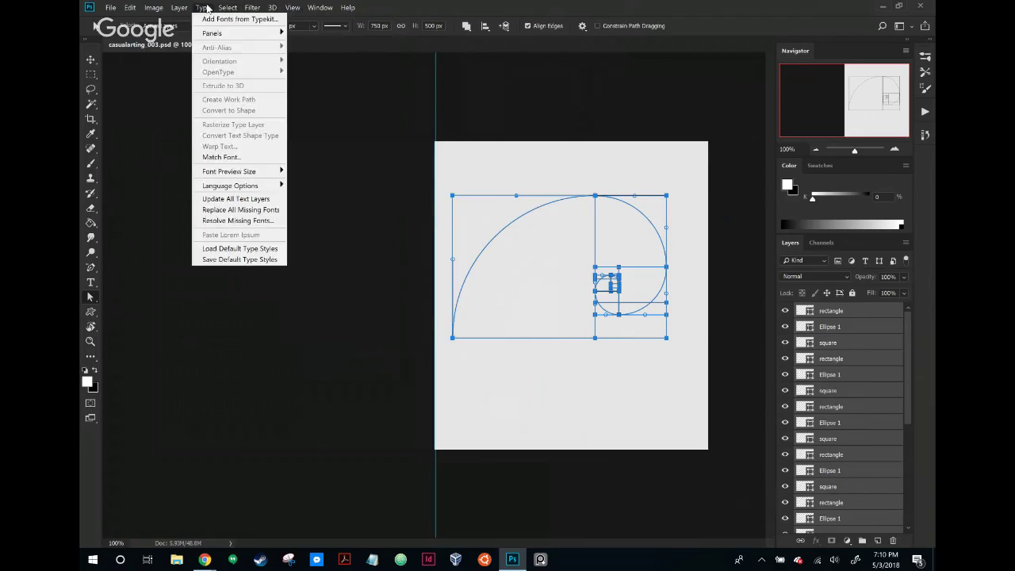
{"action": "mouse_move", "coordinate": [130, 9]}
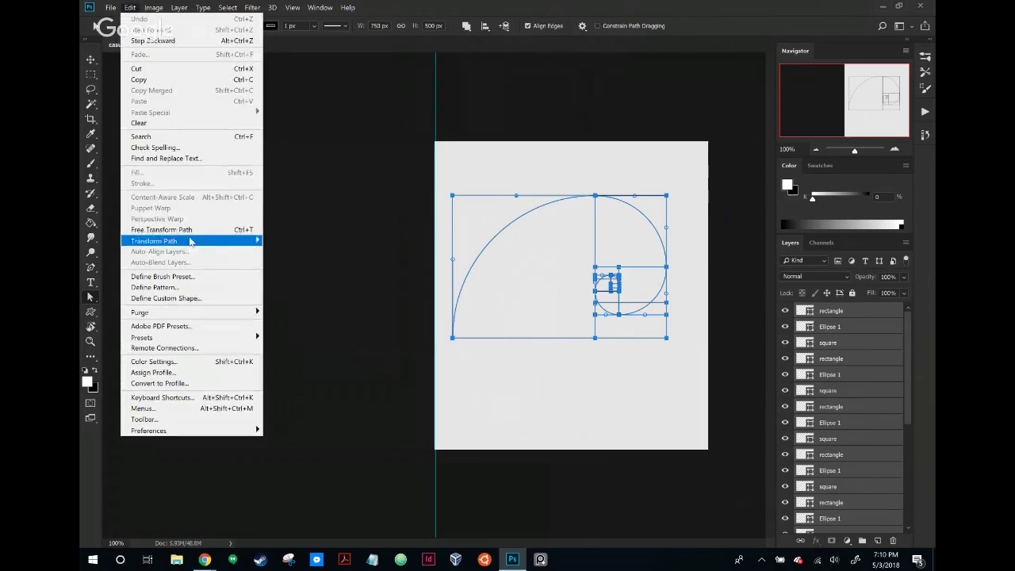
{"action": "mouse_move", "coordinate": [190, 242]}
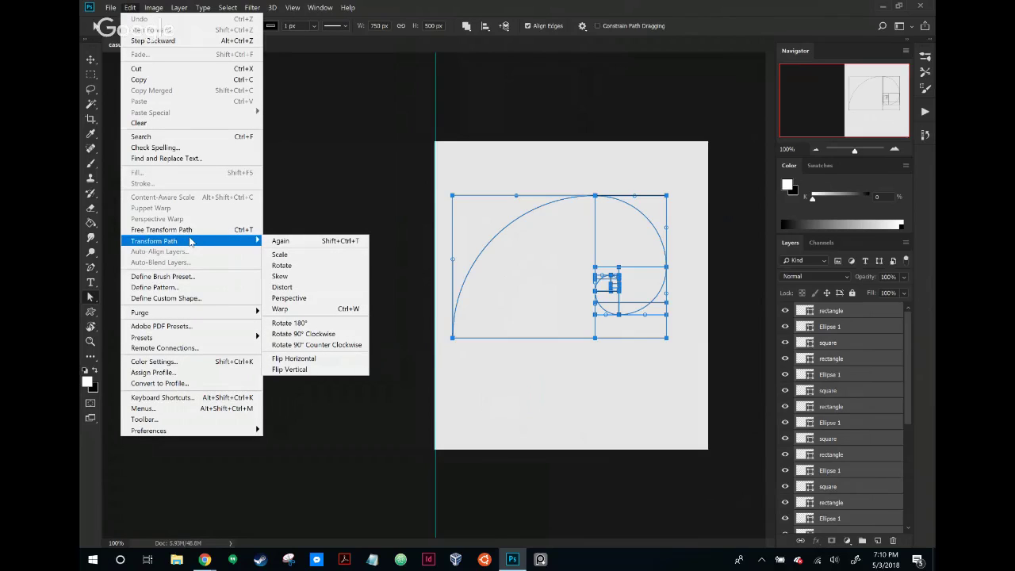
{"action": "mouse_move", "coordinate": [167, 4]}
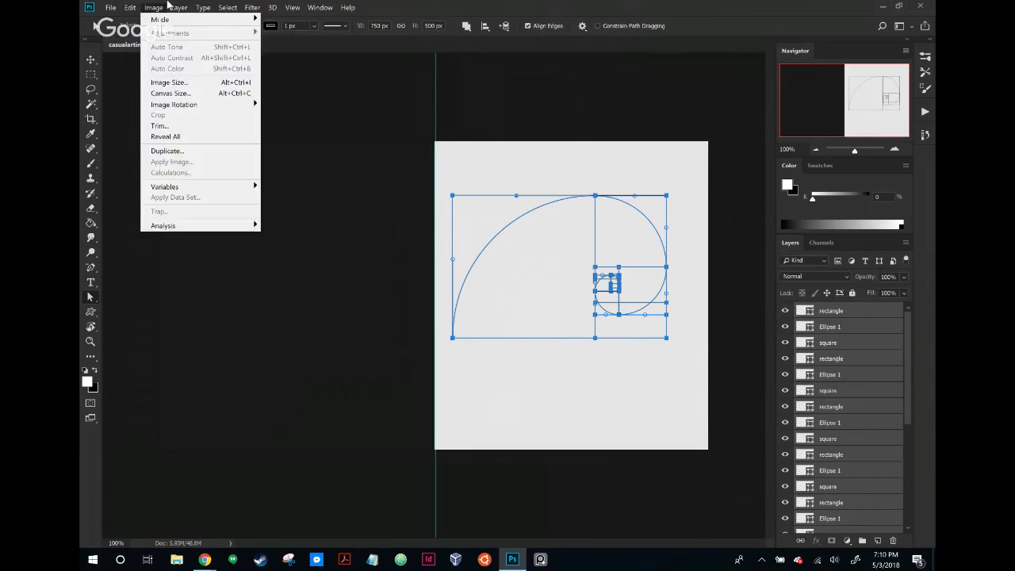
{"action": "mouse_move", "coordinate": [244, 211]}
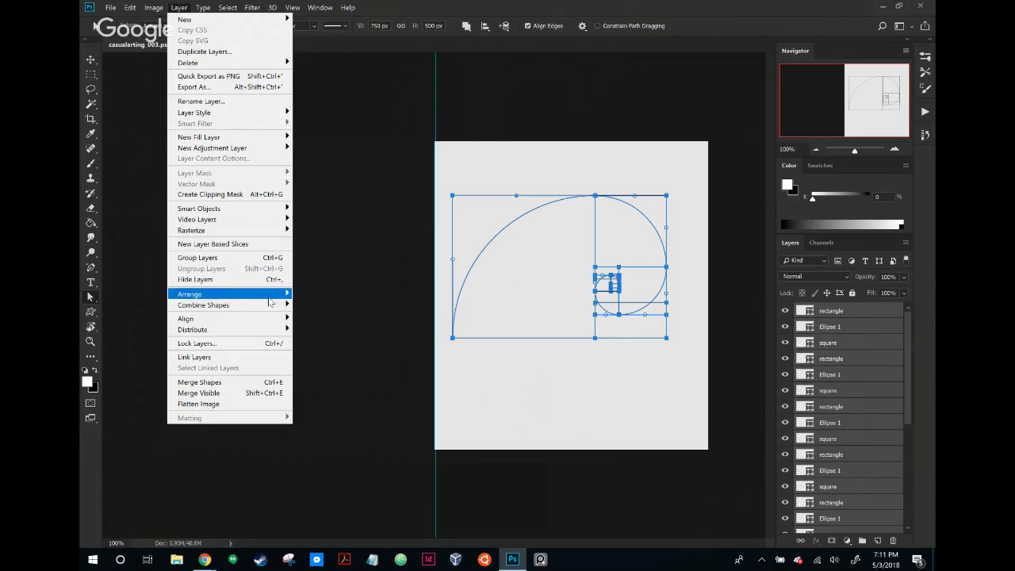
{"action": "mouse_move", "coordinate": [270, 308]}
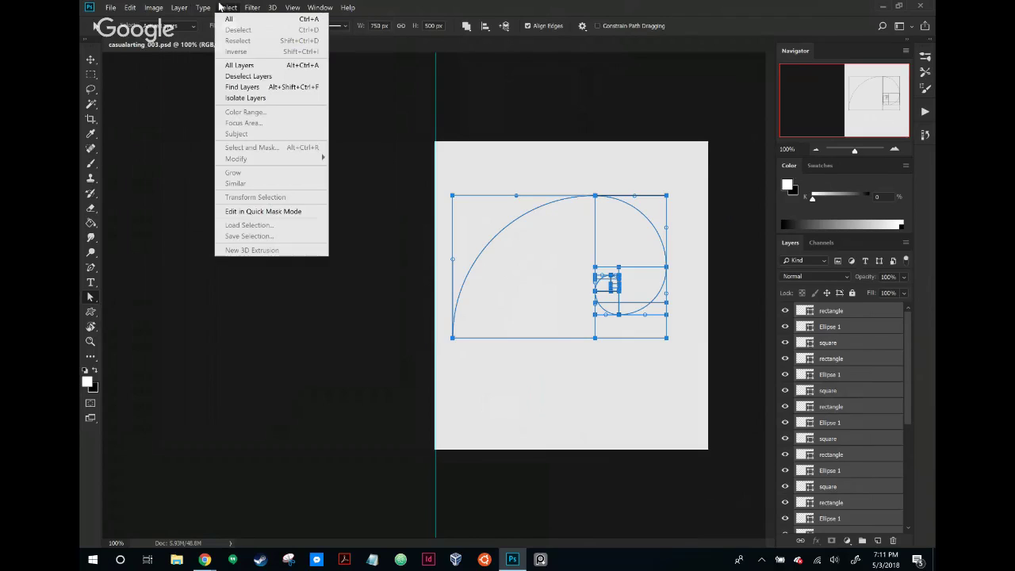
{"action": "mouse_move", "coordinate": [245, 7]}
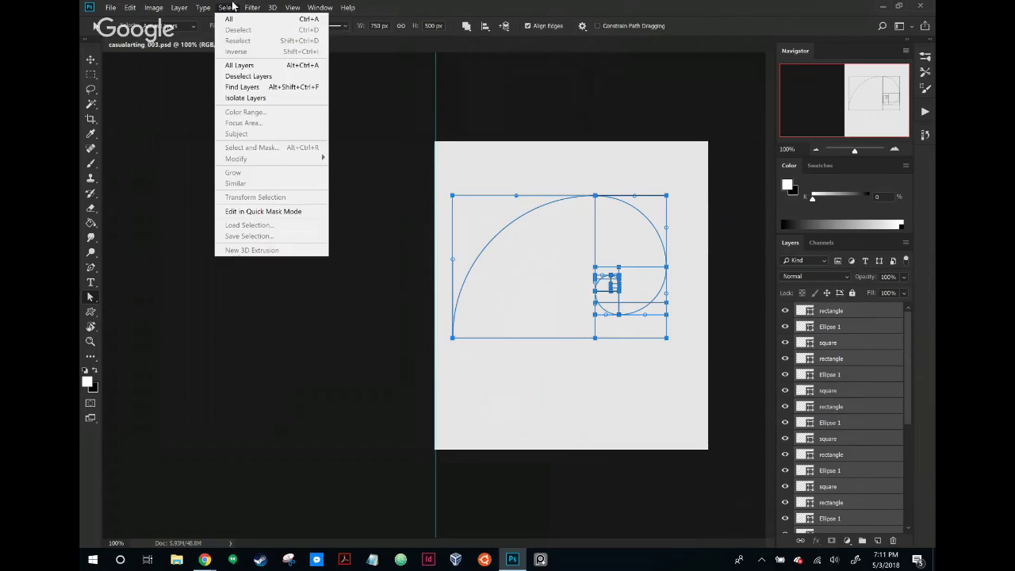
{"action": "left_click", "coordinate": [210, 7]}
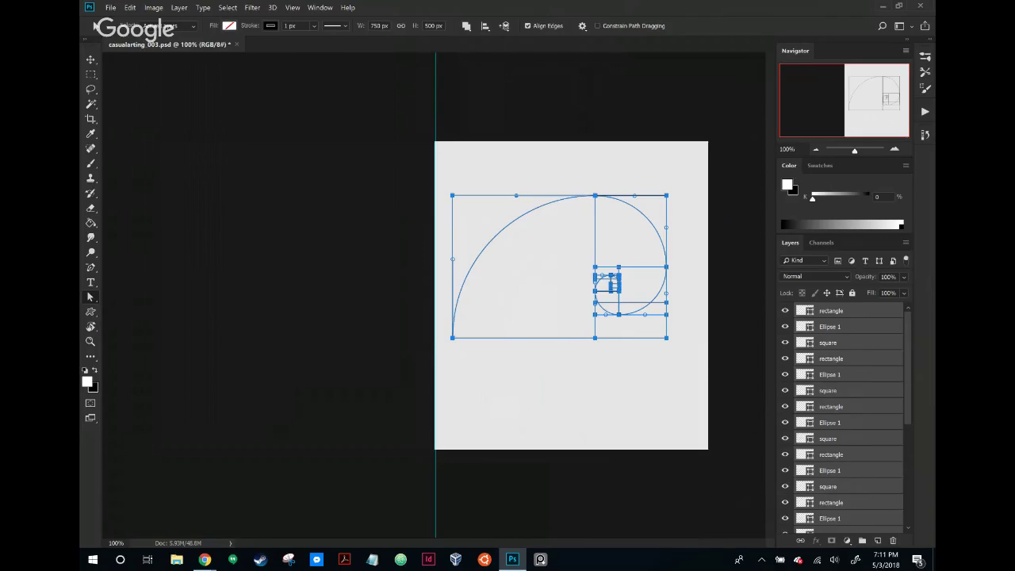
{"action": "key", "text": "super+d"}
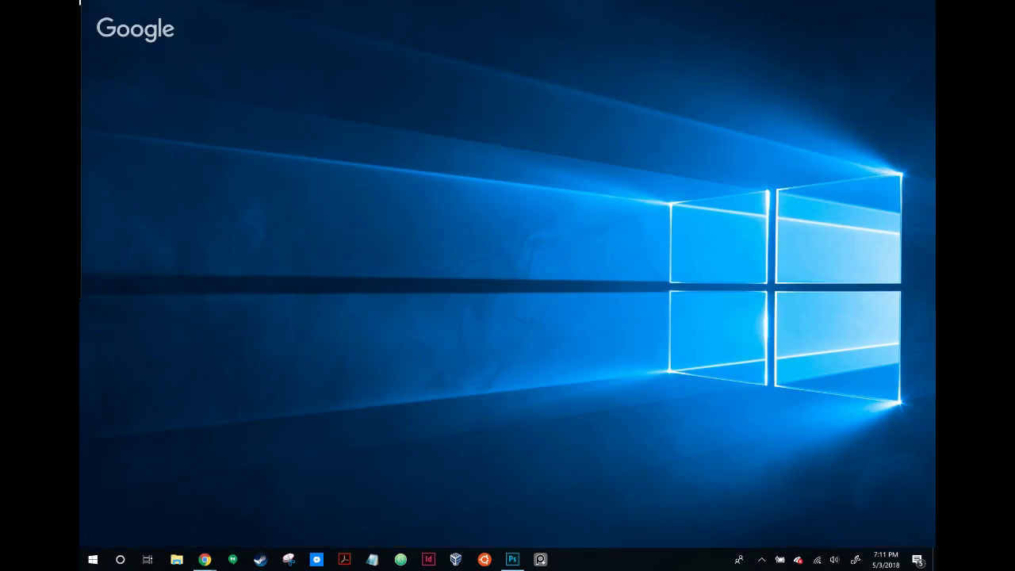
{"action": "key", "text": "super+d"}
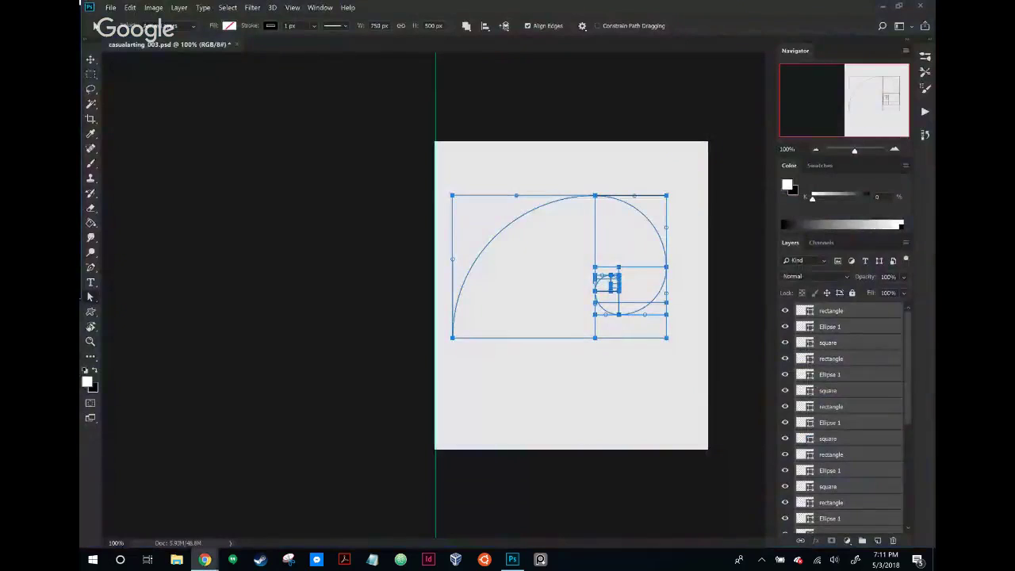